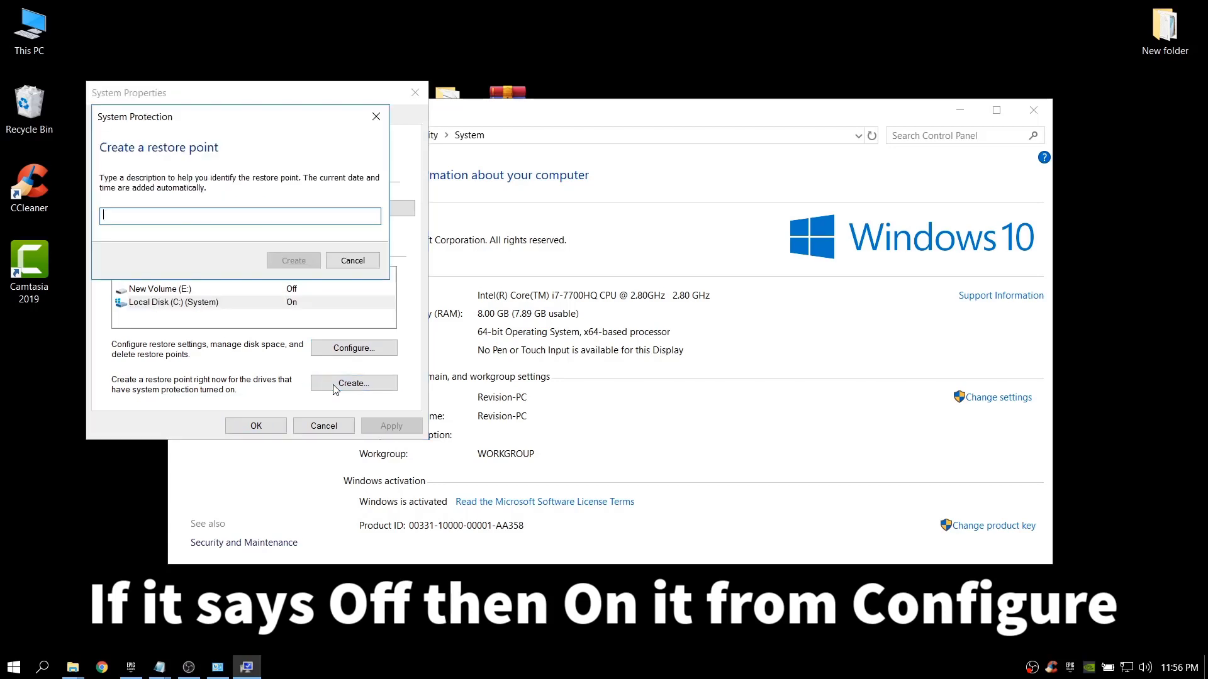
- Create a restore point named "before optimizations" and close the System Properties and System windows
{"action": "type", "text": "befro"}
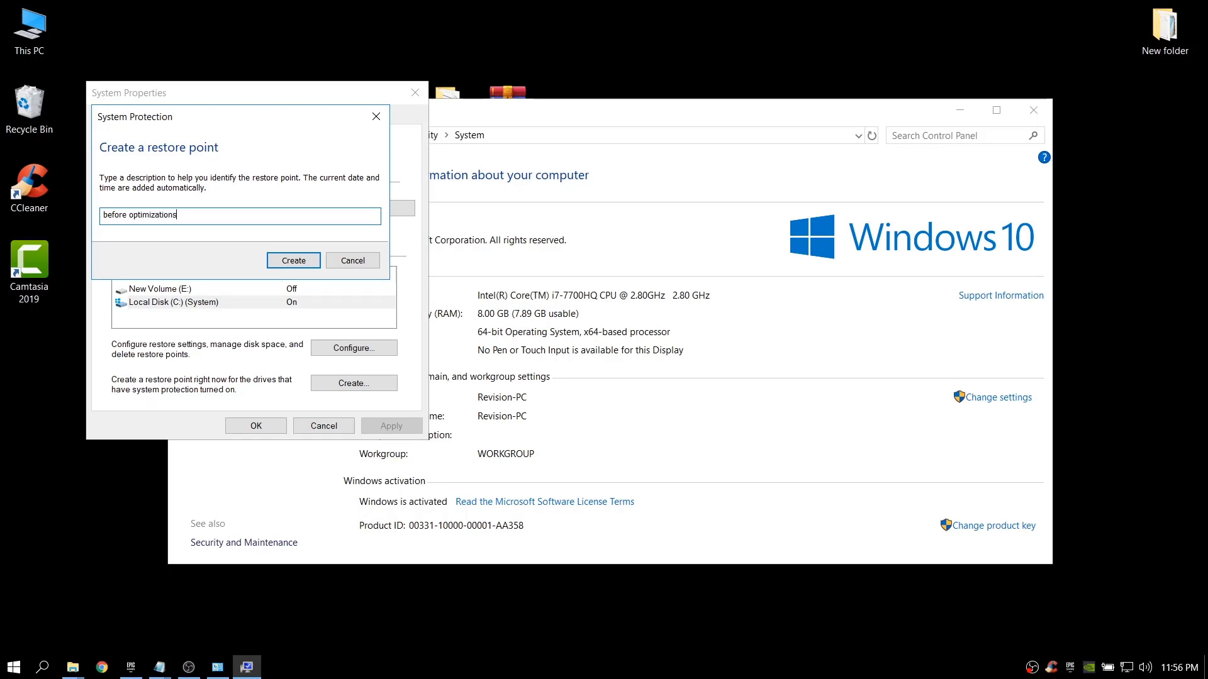
{"action": "type", "text": "e optimizations"}
{"action": "left_click", "coordinate": [294, 260]}
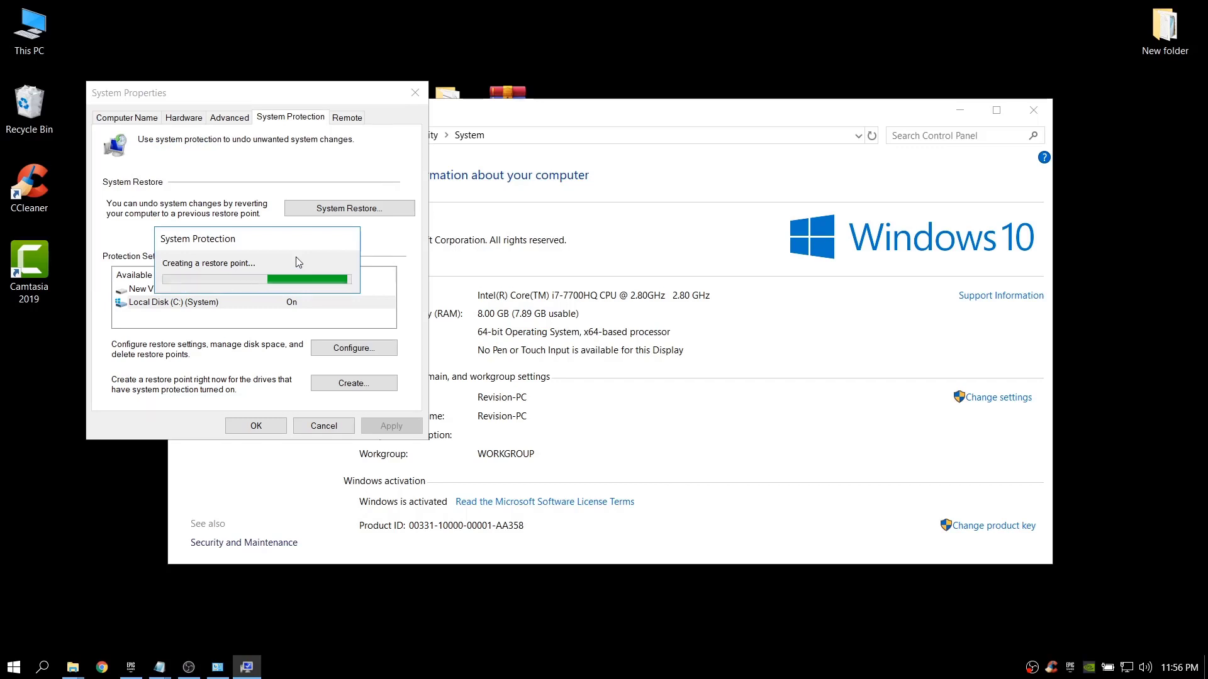
{"action": "left_click", "coordinate": [351, 273]}
{"action": "left_click", "coordinate": [269, 433]}
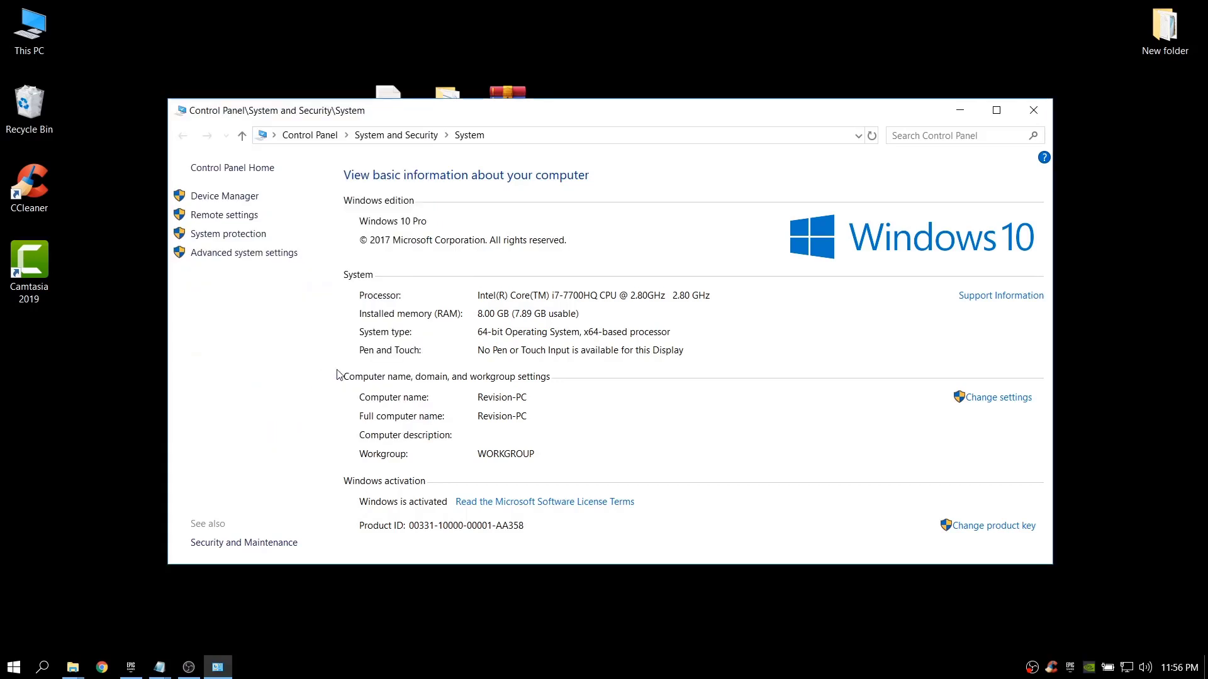
{"action": "left_click", "coordinate": [1024, 111]}
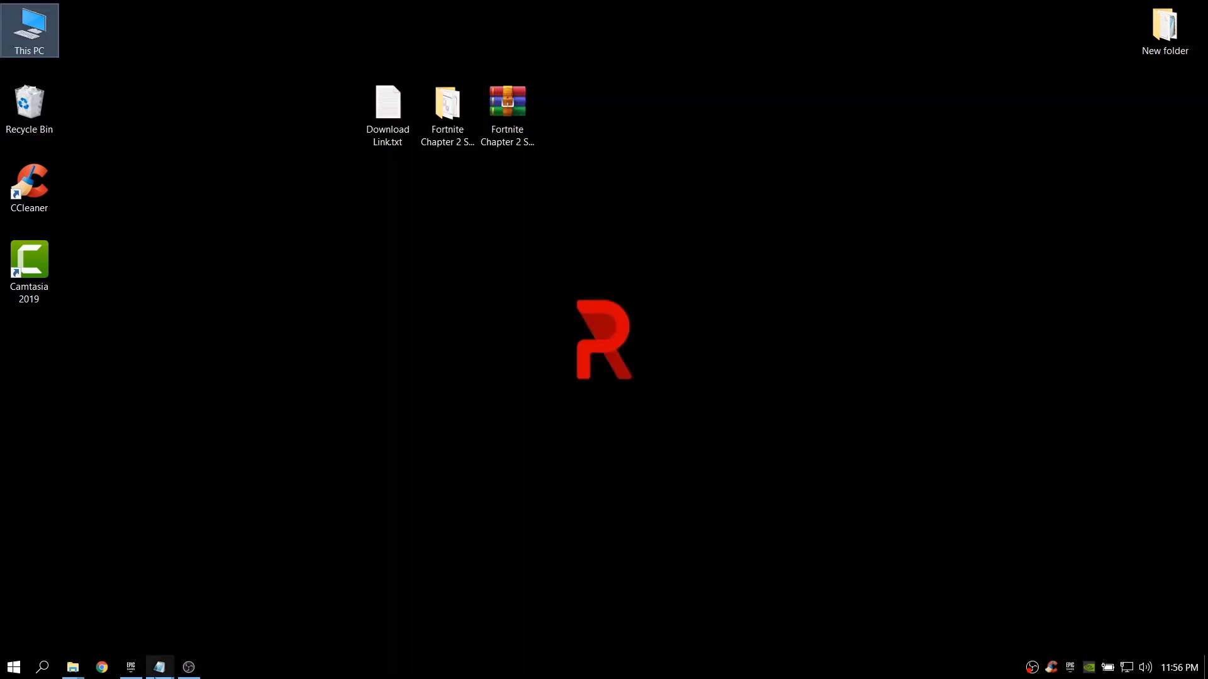
- Close the Notepad checklist New Text Document.txt, saving its changes
{"action": "mouse_move", "coordinate": [159, 667]}
{"action": "left_click", "coordinate": [157, 559]}
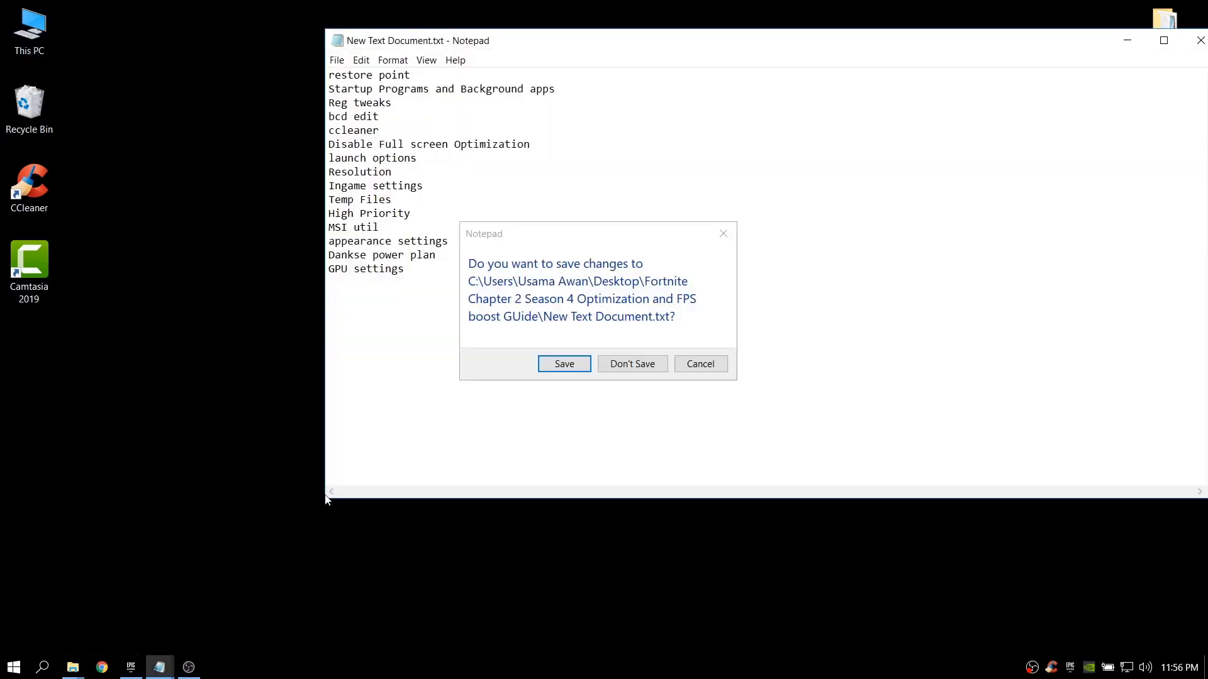
{"action": "left_click", "coordinate": [577, 365]}
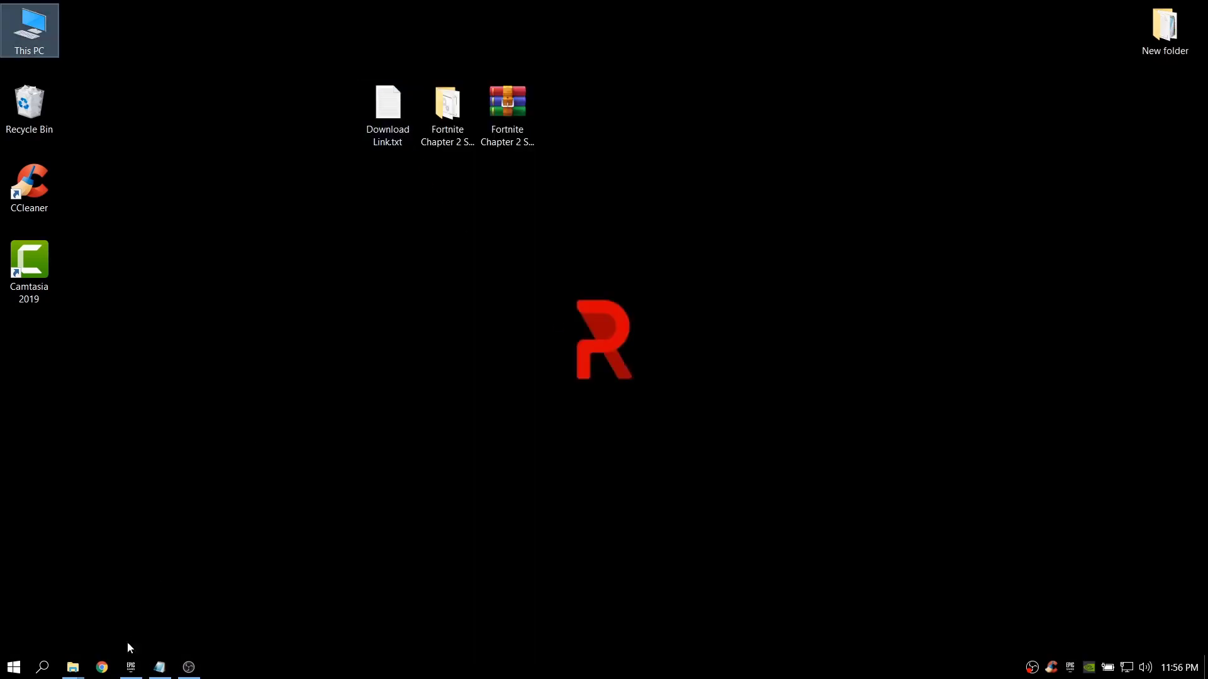
- Highlight "Startup Programs" in the Notepad checklist and review the startup programs in Task Manager
{"action": "left_click", "coordinate": [159, 667]}
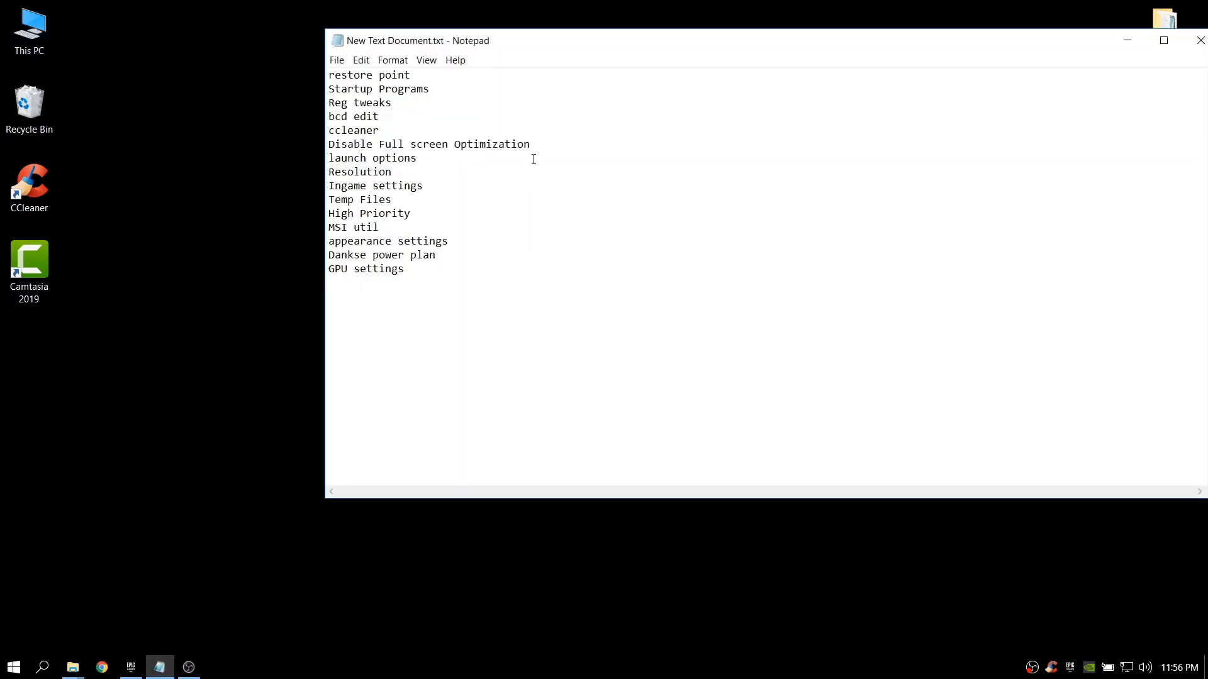
{"action": "left_click_drag", "start_coordinate": [470, 91], "coordinate": [319, 90]}
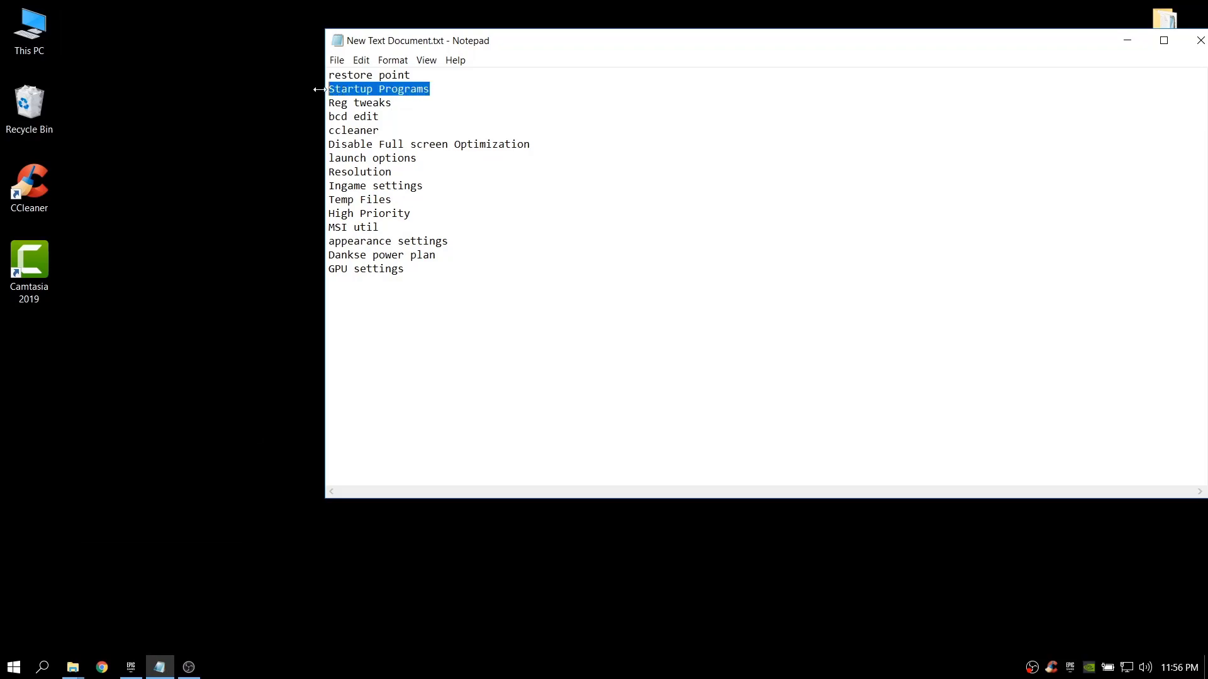
{"action": "left_click", "coordinate": [1125, 42]}
{"action": "right_click", "coordinate": [741, 661]}
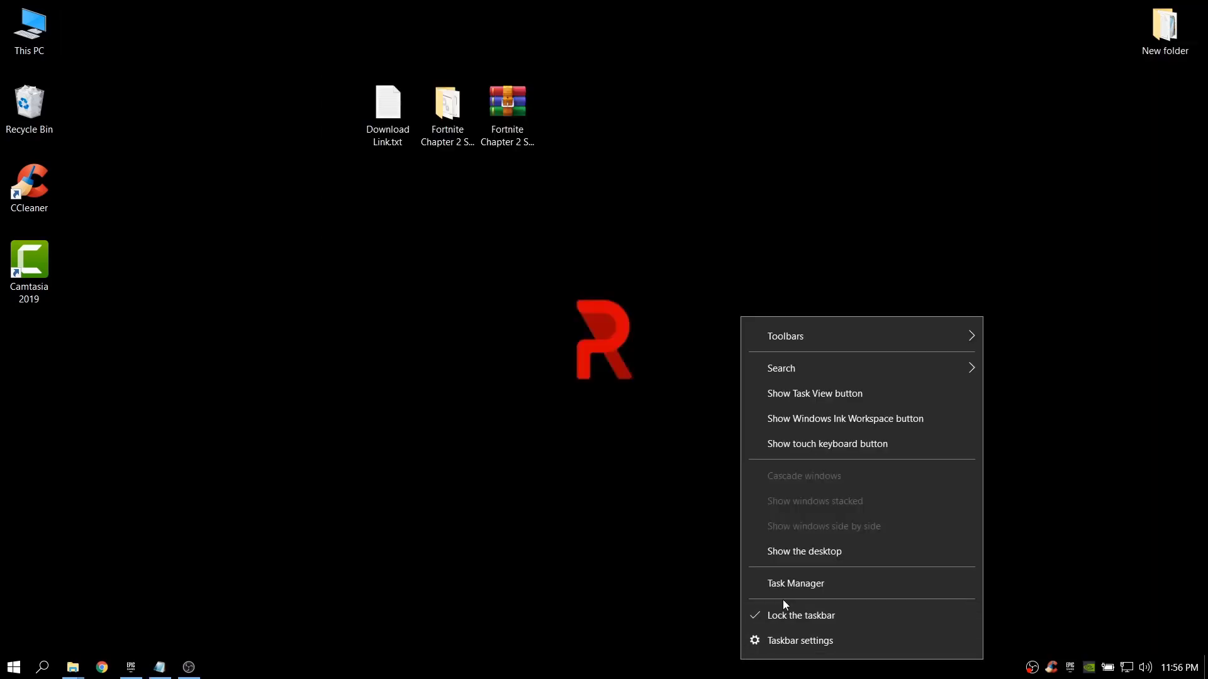
{"action": "left_click", "coordinate": [797, 577]}
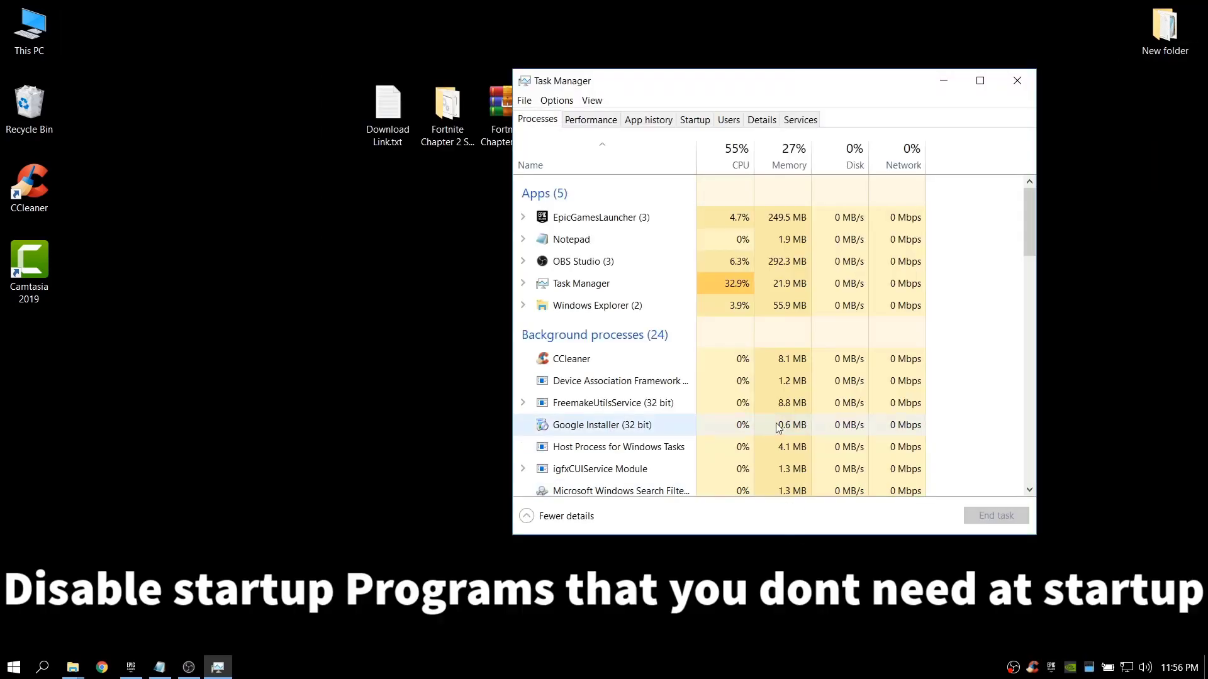
{"action": "left_click", "coordinate": [694, 120]}
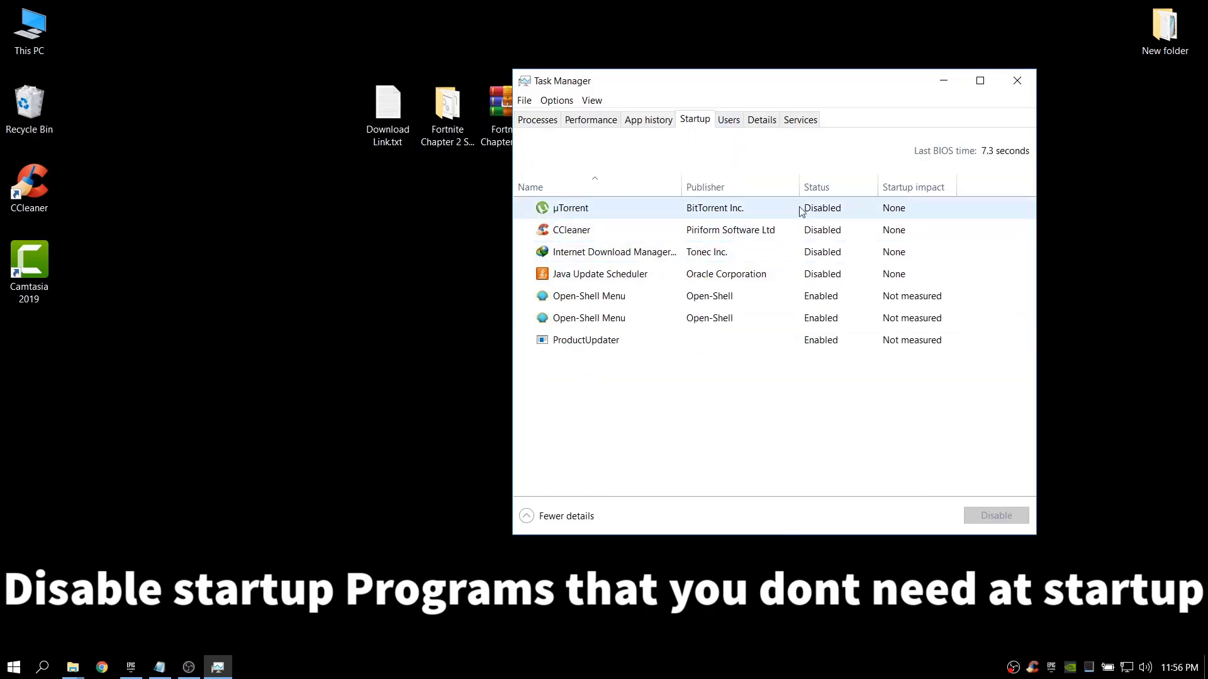
{"action": "left_click", "coordinate": [1018, 81]}
- Highlight "Reg tweaks" in the Notepad checklist and open the Registry Tweaks folder inside the Fortnite guide folder
{"action": "left_click", "coordinate": [160, 667]}
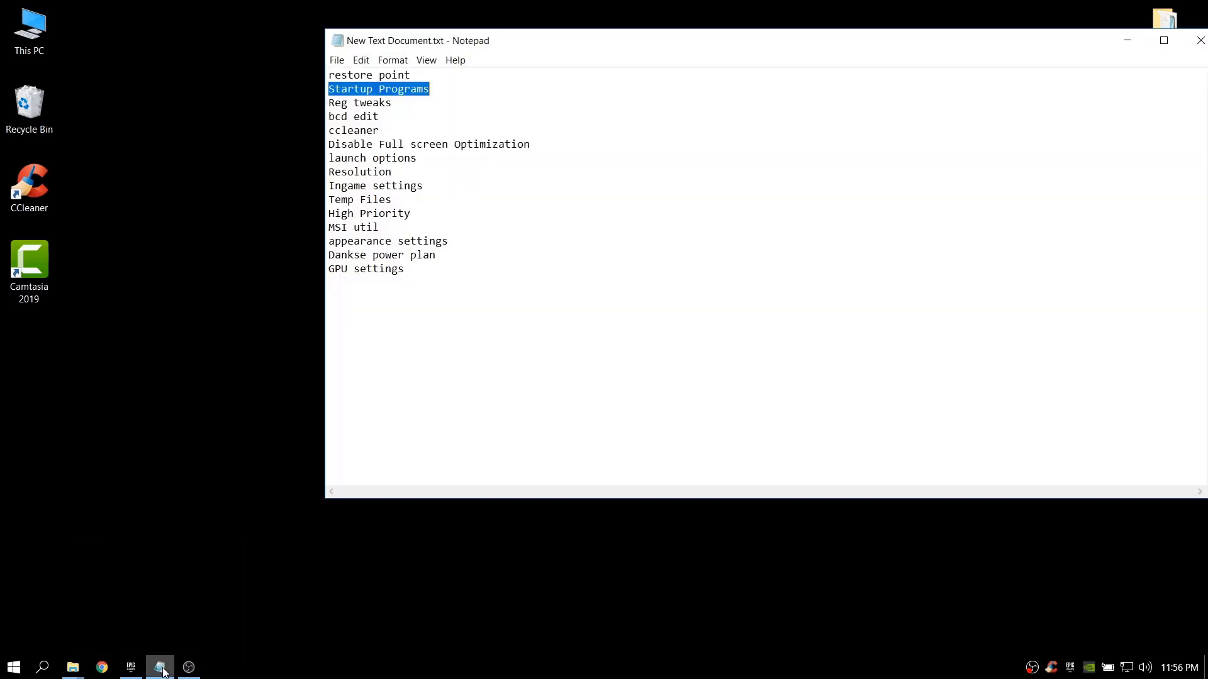
{"action": "left_click_drag", "start_coordinate": [328, 102], "coordinate": [396, 102]}
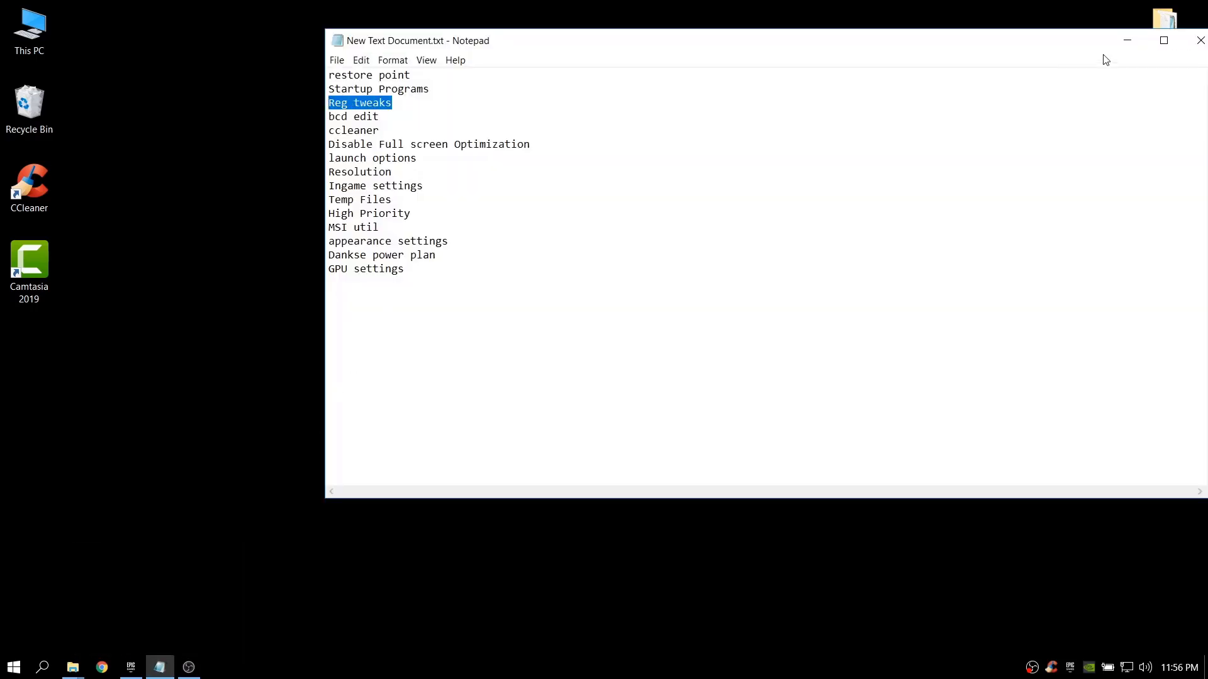
{"action": "left_click", "coordinate": [1127, 40]}
{"action": "double_click", "coordinate": [448, 113]}
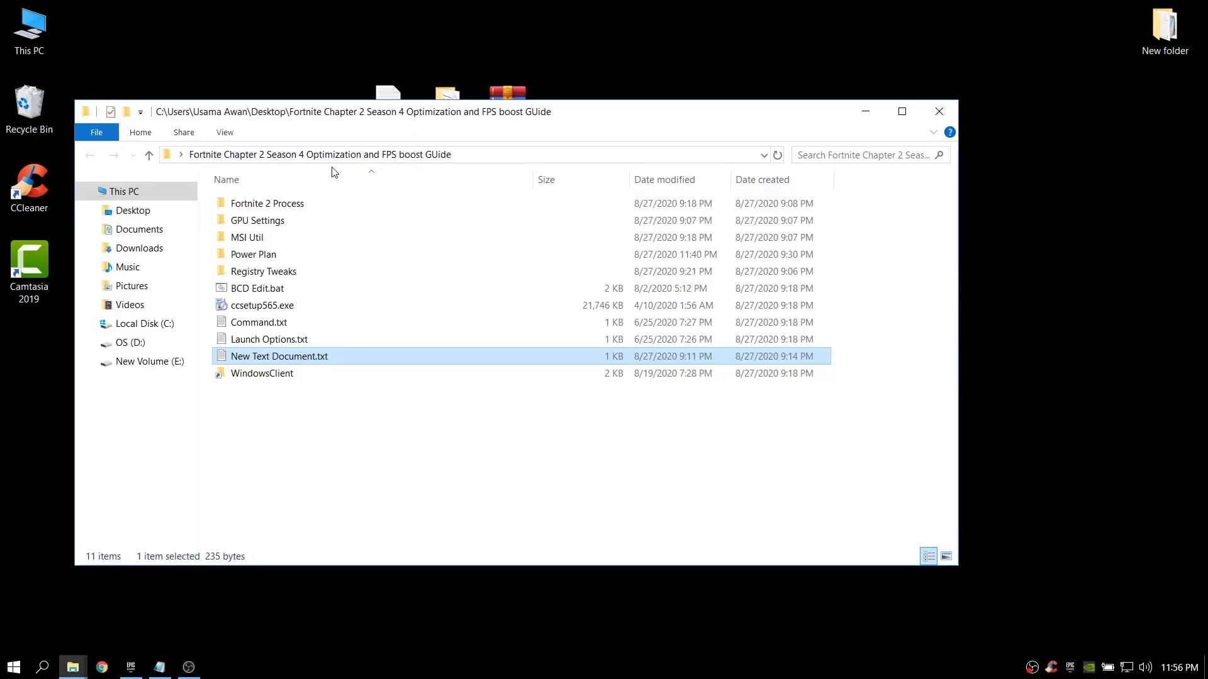
{"action": "double_click", "coordinate": [268, 271]}
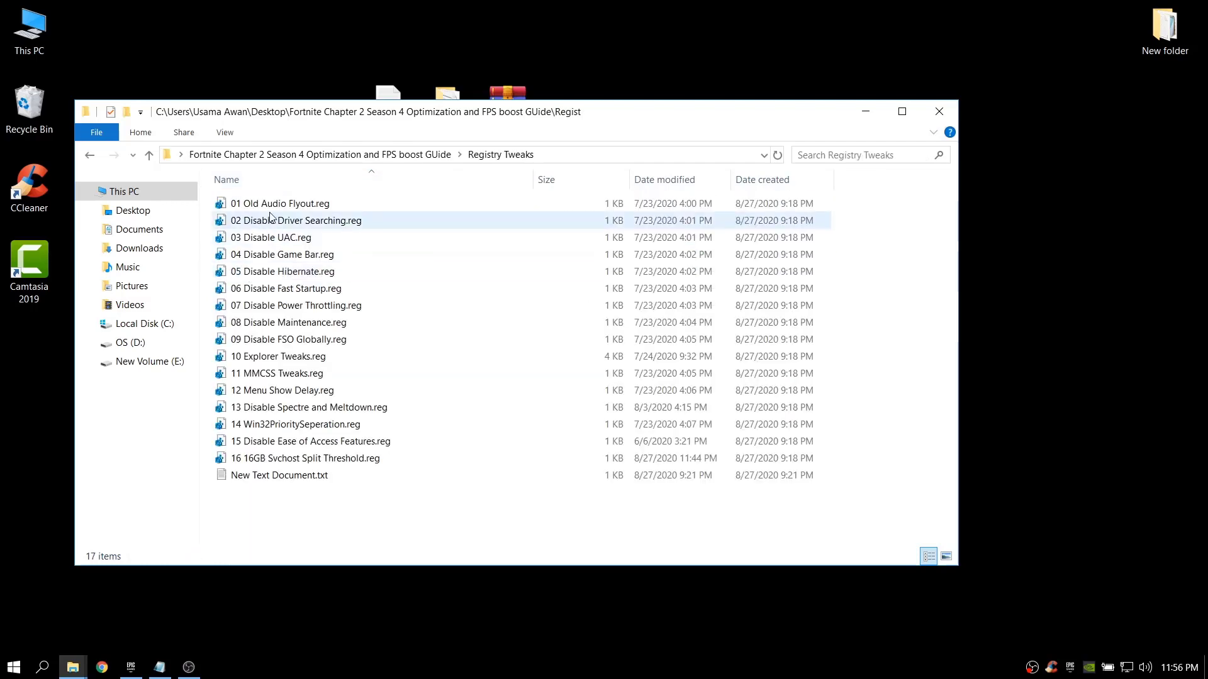
- Add the registry tweak files from 02 Disable Driver Searching.reg to 08 Disable Maintenance.reg to the registry one by one
{"action": "double_click", "coordinate": [270, 219]}
{"action": "left_click", "coordinate": [721, 362]}
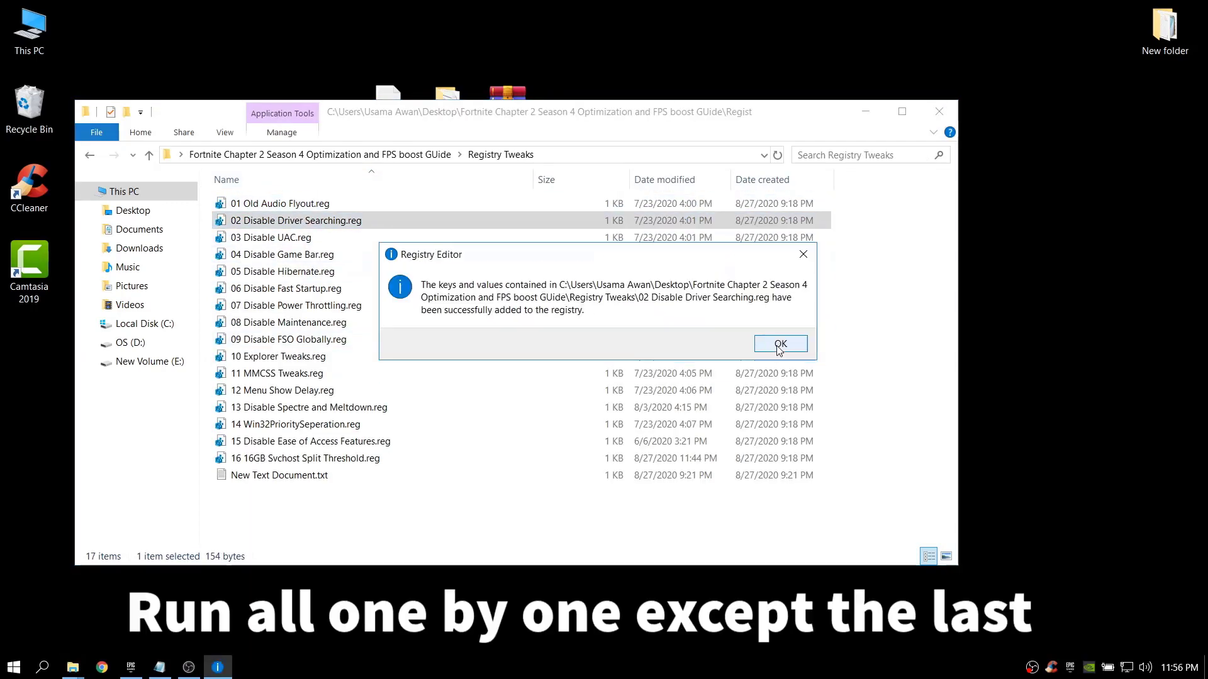
{"action": "left_click", "coordinate": [780, 344]}
{"action": "double_click", "coordinate": [270, 237]}
{"action": "double_click", "coordinate": [282, 271]}
{"action": "double_click", "coordinate": [295, 305]}
{"action": "left_click", "coordinate": [716, 359]}
{"action": "left_click", "coordinate": [288, 322]}
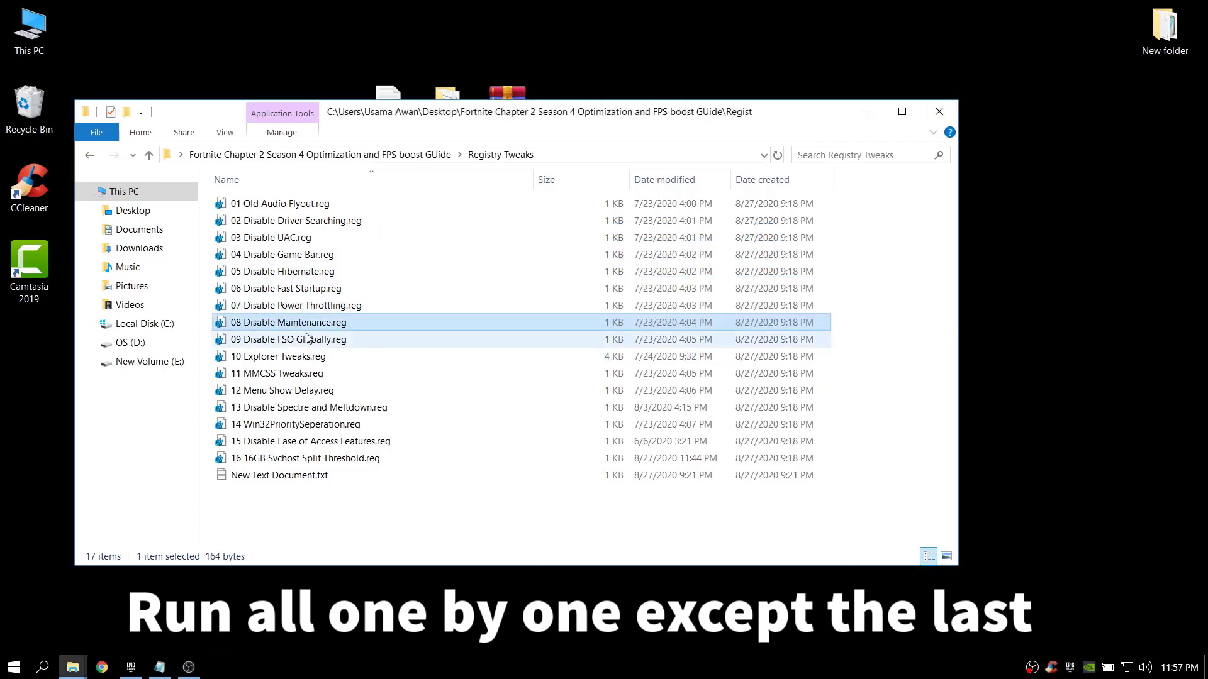
- Add the registry tweak files from 09 Disable FSO Globally.reg to 15 Disable Ease of Access Features.reg to the registry one by one
{"action": "double_click", "coordinate": [307, 339]}
{"action": "double_click", "coordinate": [277, 373]}
{"action": "double_click", "coordinate": [282, 390]}
{"action": "left_click", "coordinate": [721, 363]}
{"action": "left_click", "coordinate": [777, 342]}
{"action": "double_click", "coordinate": [296, 424]}
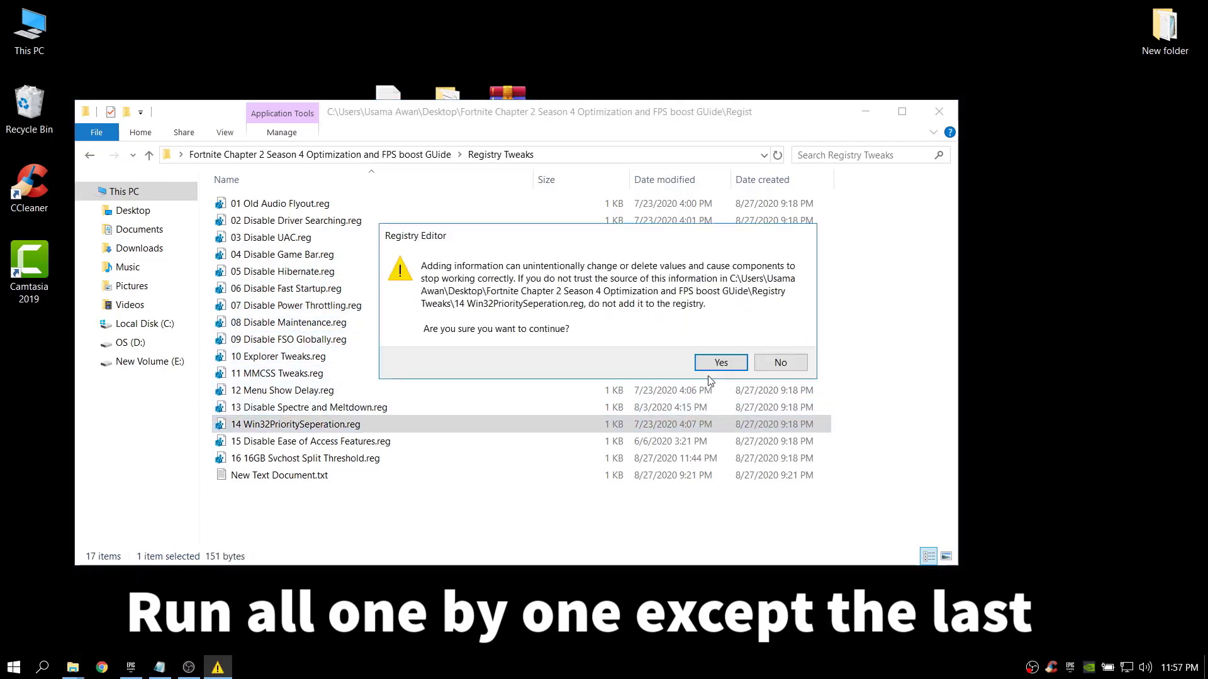
{"action": "left_click", "coordinate": [721, 362]}
{"action": "left_click", "coordinate": [778, 342]}
{"action": "double_click", "coordinate": [308, 441]}
{"action": "left_click", "coordinate": [721, 362]}
{"action": "left_click", "coordinate": [779, 342]}
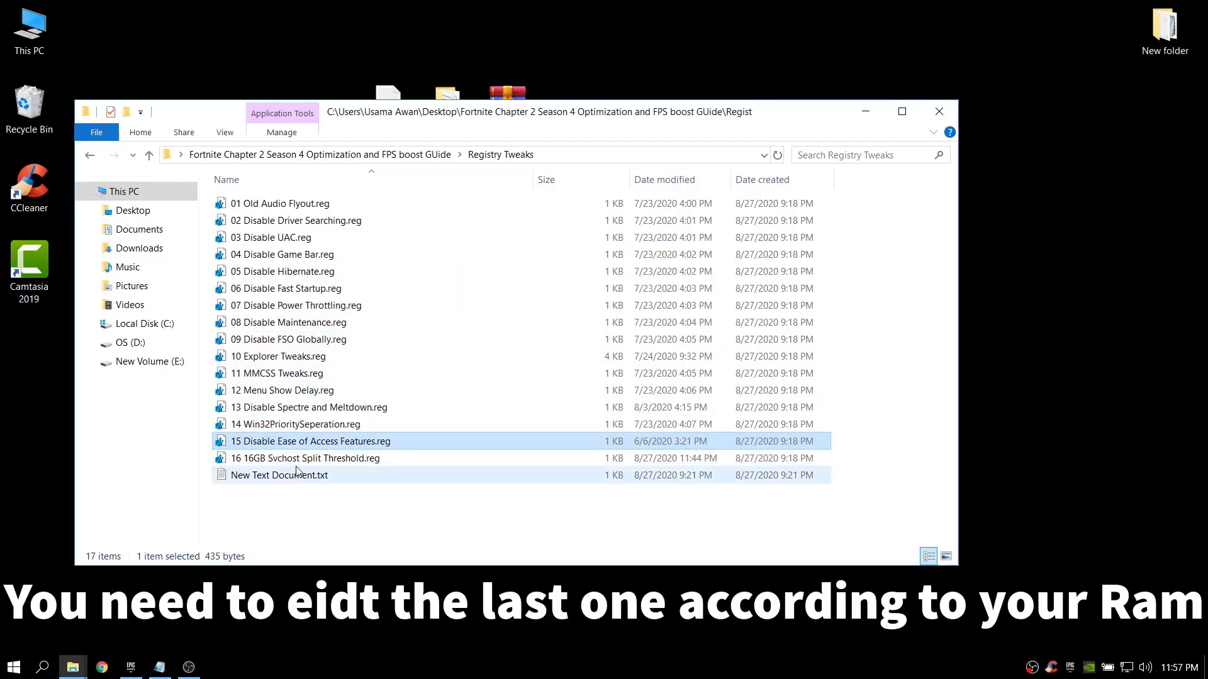
- Open 16 16GB Svchost Split Threshold.reg for editing and copy the 8GB value 8388608 from the RAM list in New Text Document.txt
{"action": "right_click", "coordinate": [296, 460]}
{"action": "left_click", "coordinate": [328, 105]}
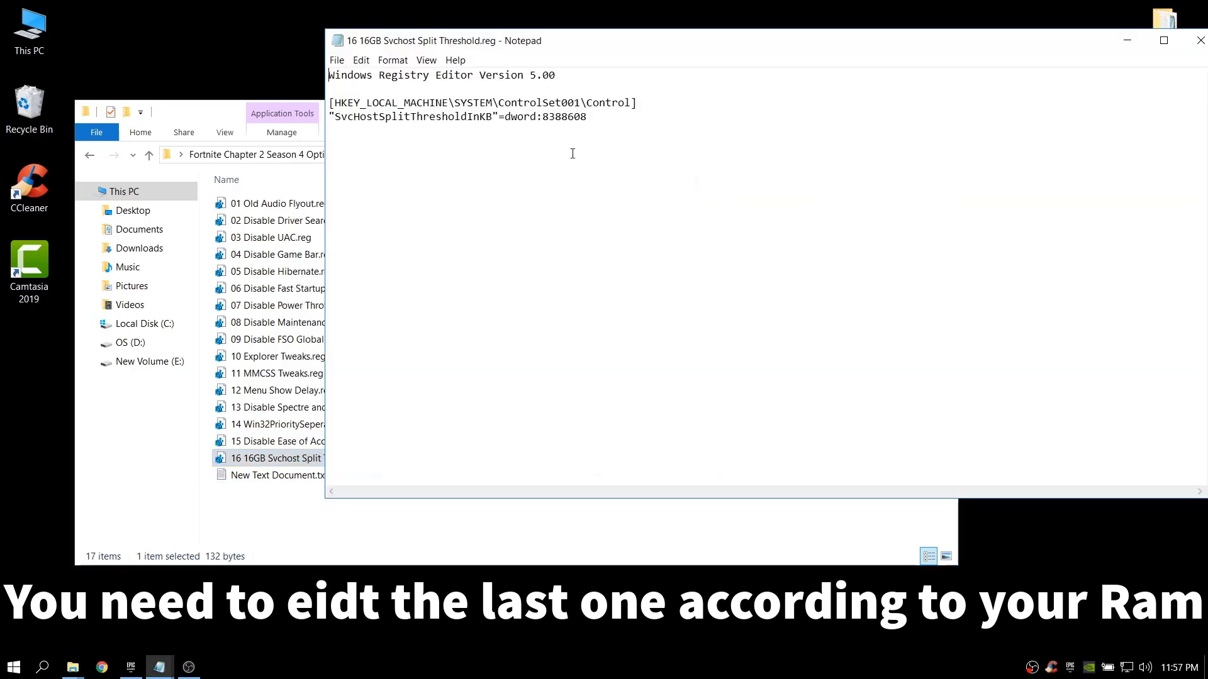
{"action": "left_click_drag", "start_coordinate": [587, 117], "coordinate": [556, 123]}
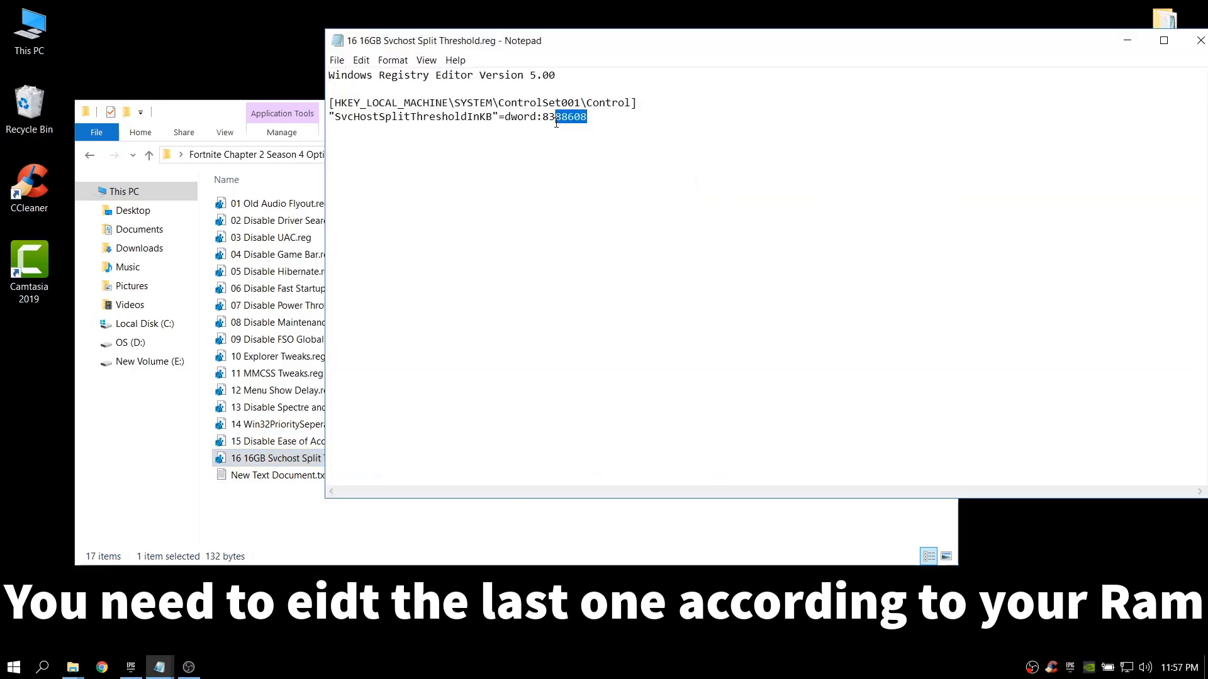
{"action": "double_click", "coordinate": [277, 476]}
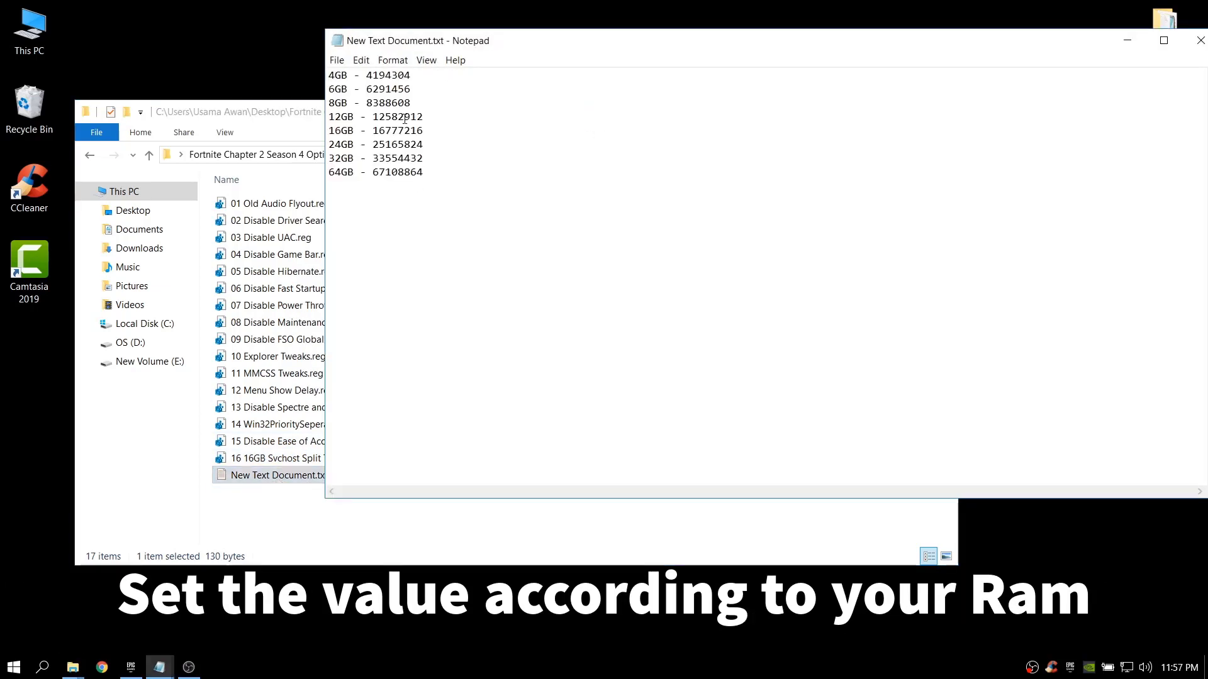
{"action": "double_click", "coordinate": [370, 103]}
{"action": "key", "text": "ctrl+c"}
{"action": "left_click", "coordinate": [655, 103]}
{"action": "left_click", "coordinate": [1201, 40]}
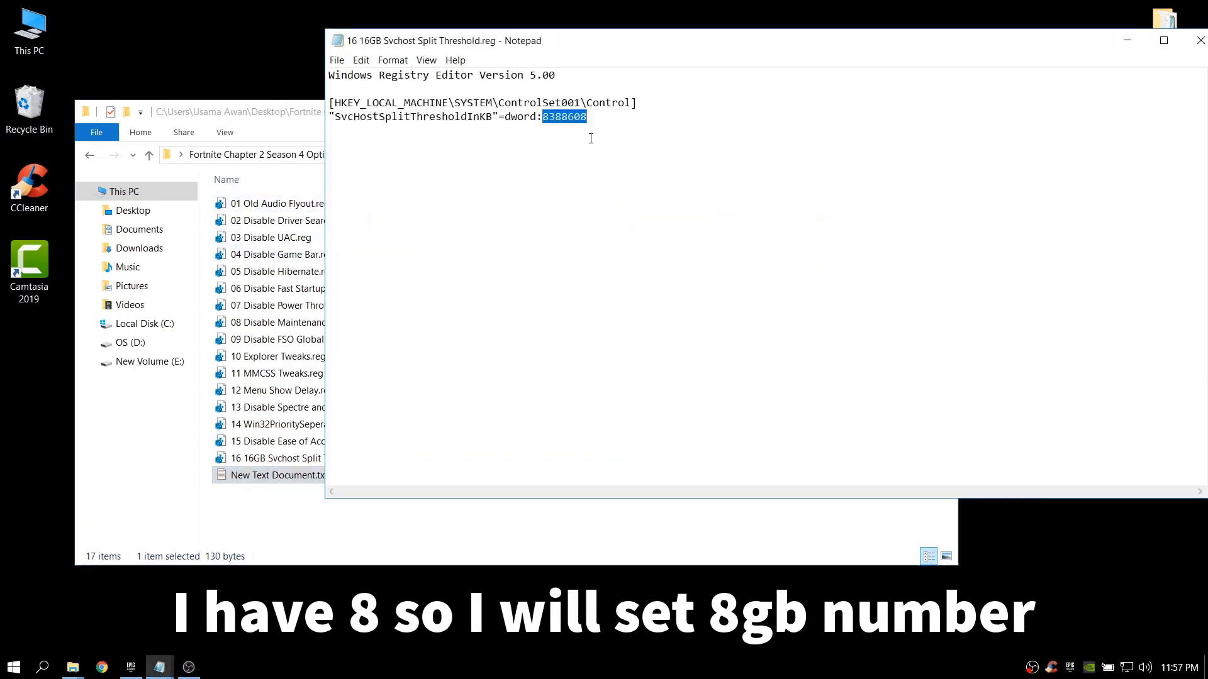
- Set the SvcHostSplitThresholdInKB dword to the copied value 8388608, save the registry file and close it
{"action": "key", "text": "ctrl+v"}
{"action": "left_click", "coordinate": [337, 59]}
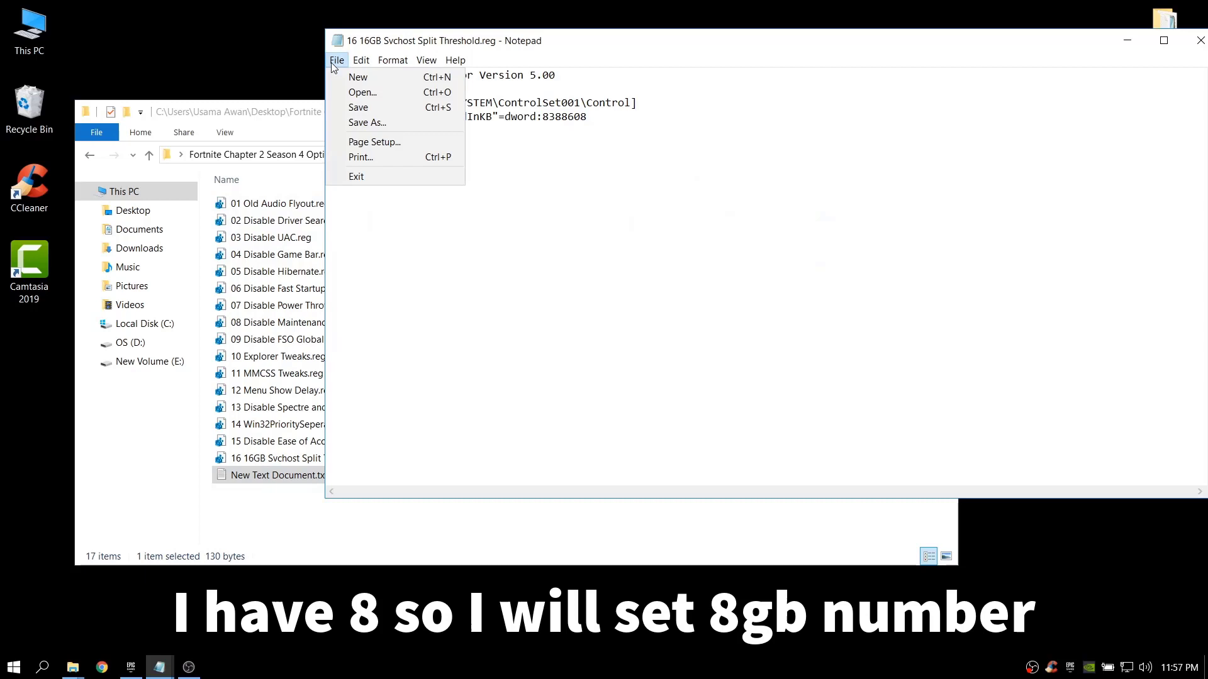
{"action": "left_click", "coordinate": [364, 102]}
{"action": "left_click", "coordinate": [1200, 40]}
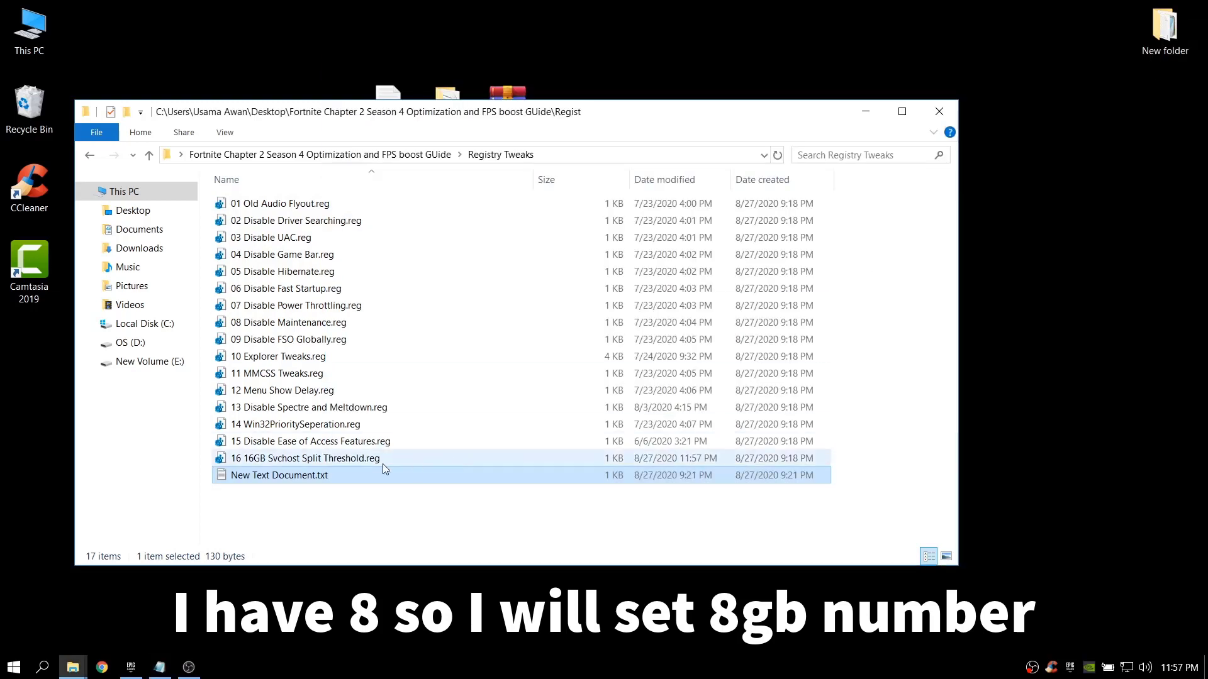
- Check the Read-only attribute in the properties of 16 16GB Svchost Split Threshold.reg
{"action": "right_click", "coordinate": [280, 459]}
{"action": "left_click", "coordinate": [317, 442]}
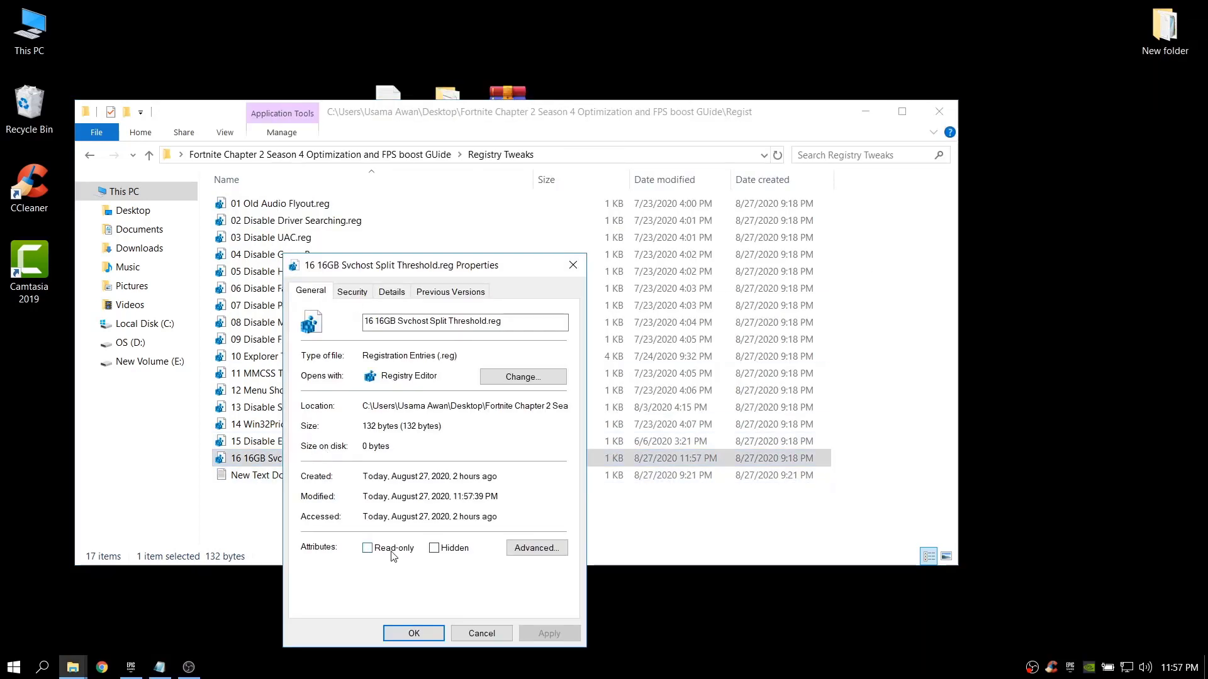
{"action": "left_click", "coordinate": [415, 633]}
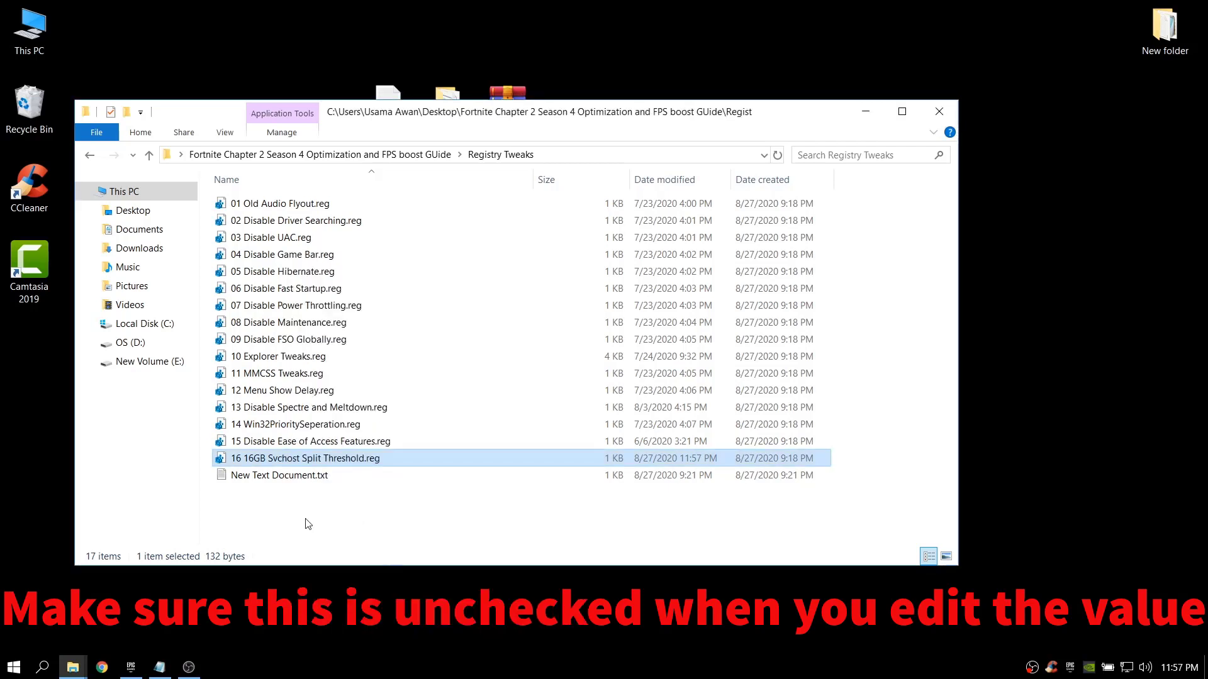
- Add 16 16GB Svchost Split Threshold.reg to the registry and close the Registry Tweaks folder
{"action": "double_click", "coordinate": [352, 458]}
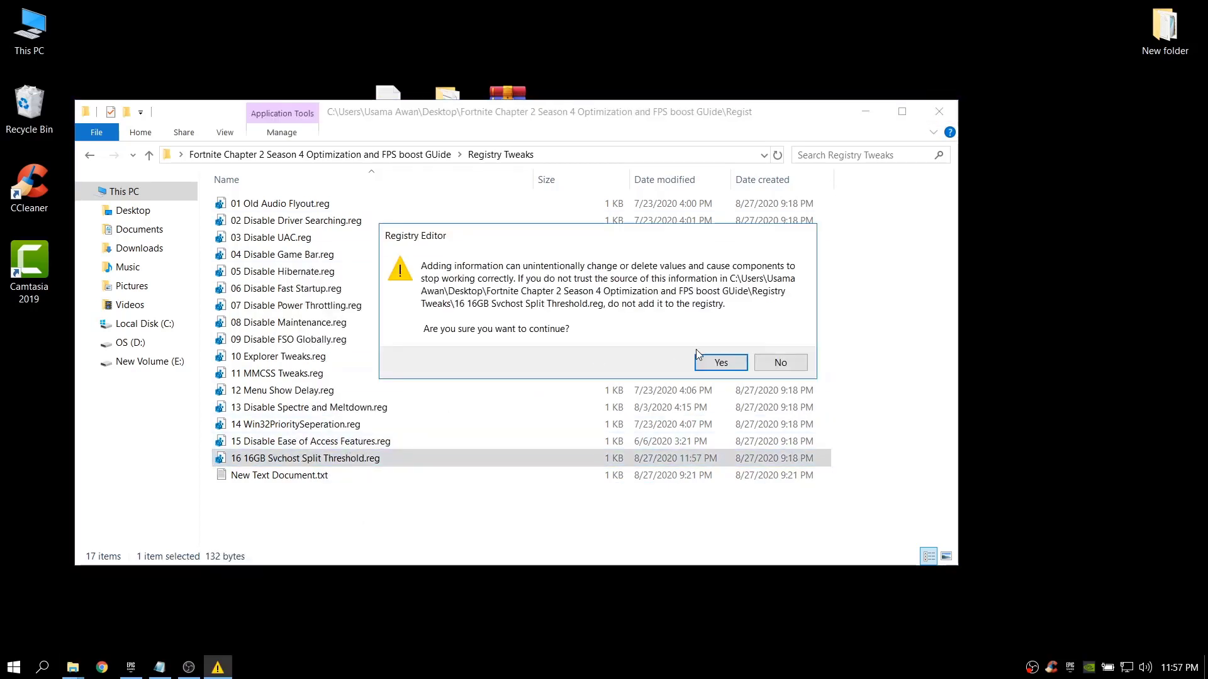
{"action": "left_click", "coordinate": [722, 359]}
{"action": "left_click", "coordinate": [781, 344]}
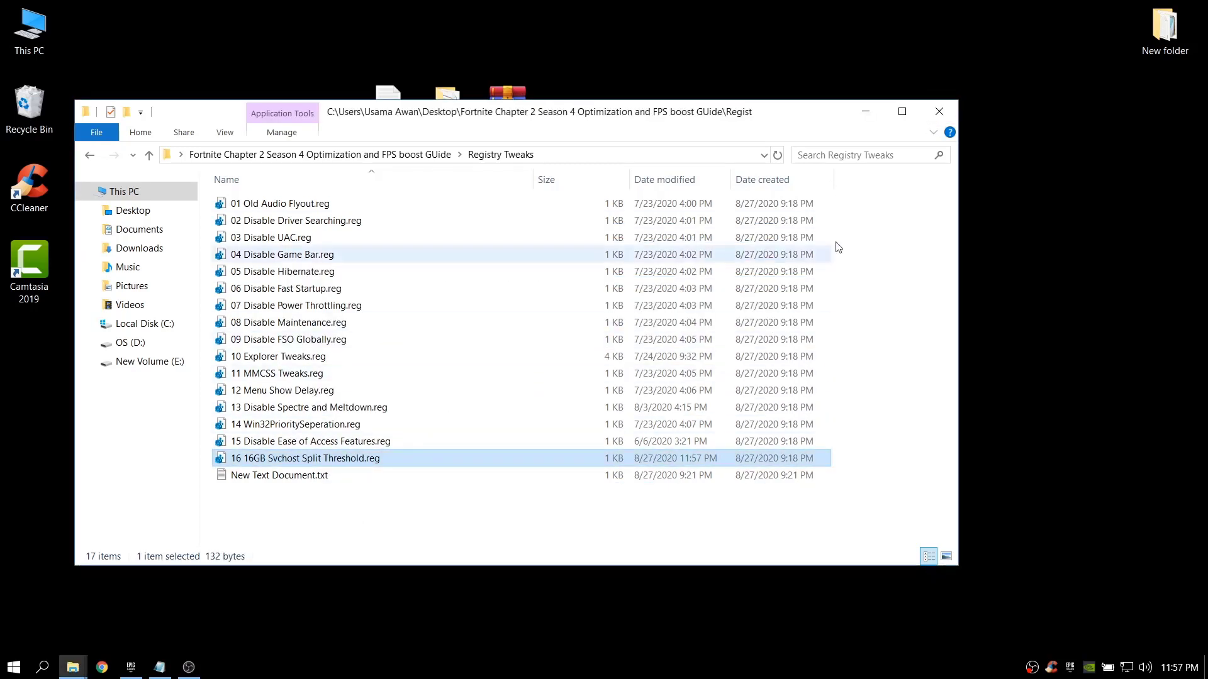
{"action": "left_click", "coordinate": [938, 112]}
- Highlight "bcd edit" in the Notepad checklist and run BCD Edit.bat from the Fortnite guide folder as administrator
{"action": "double_click", "coordinate": [438, 126]}
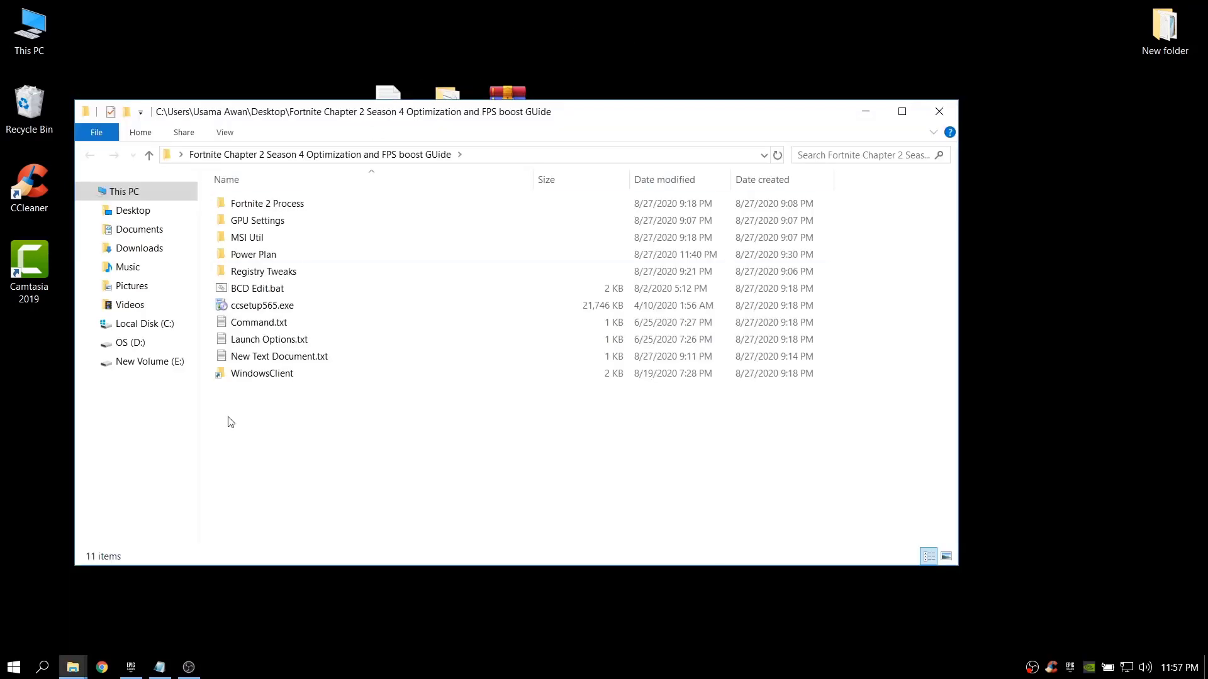
{"action": "left_click", "coordinate": [159, 666]}
{"action": "left_click_drag", "start_coordinate": [382, 114], "coordinate": [331, 117]}
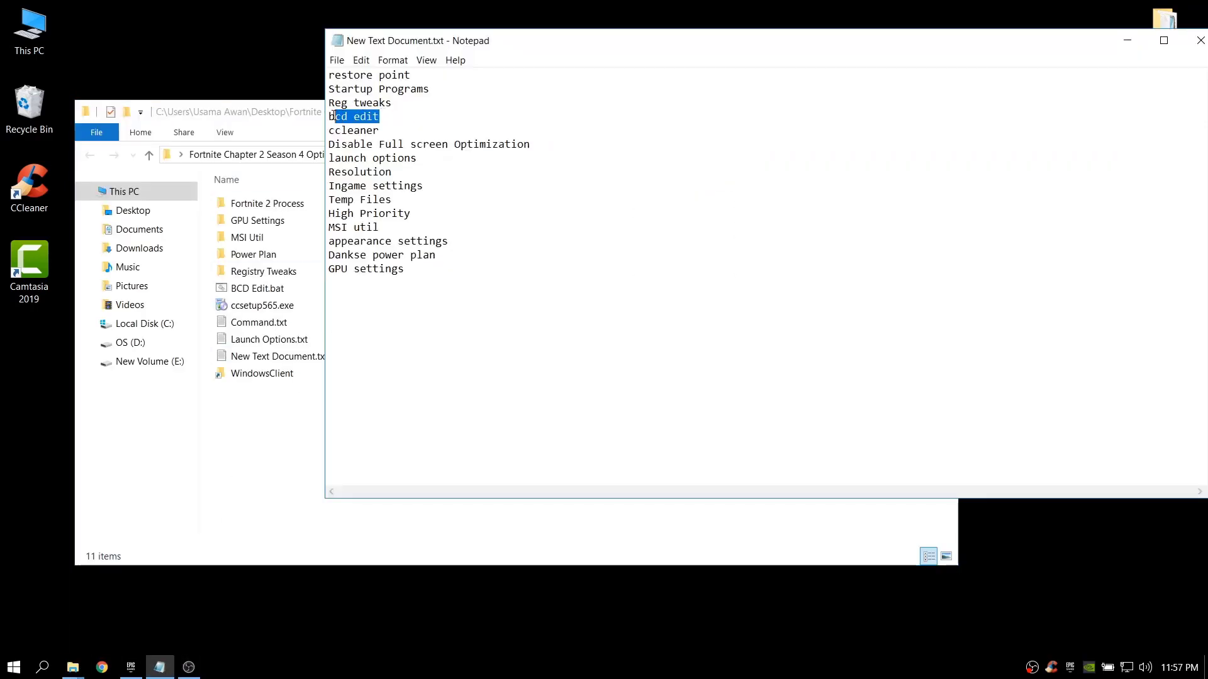
{"action": "left_click", "coordinate": [1127, 40]}
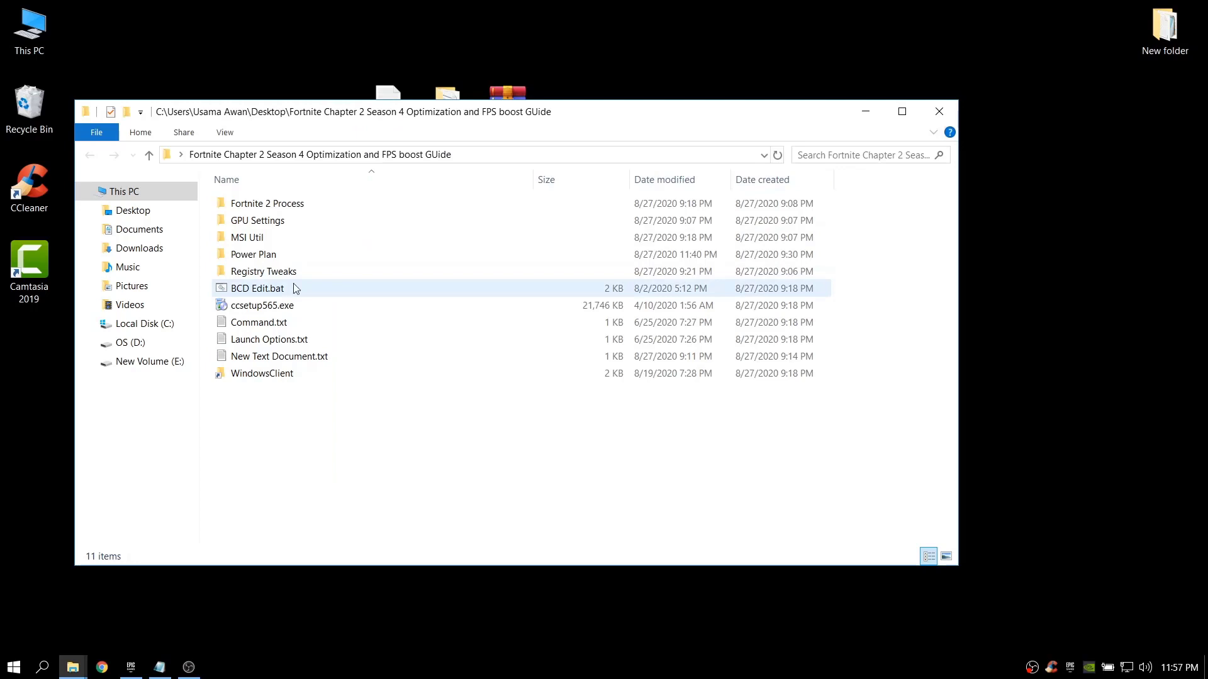
{"action": "right_click", "coordinate": [239, 288]}
{"action": "left_click", "coordinate": [288, 350]}
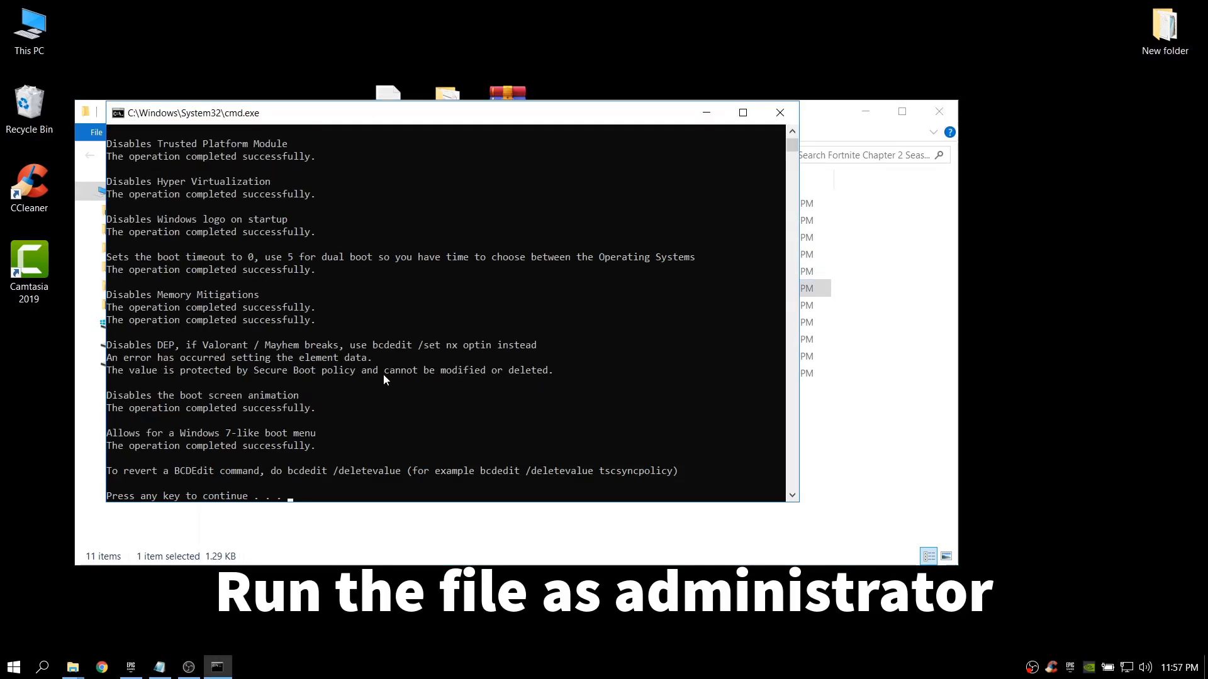
{"action": "key", "text": "Return"}
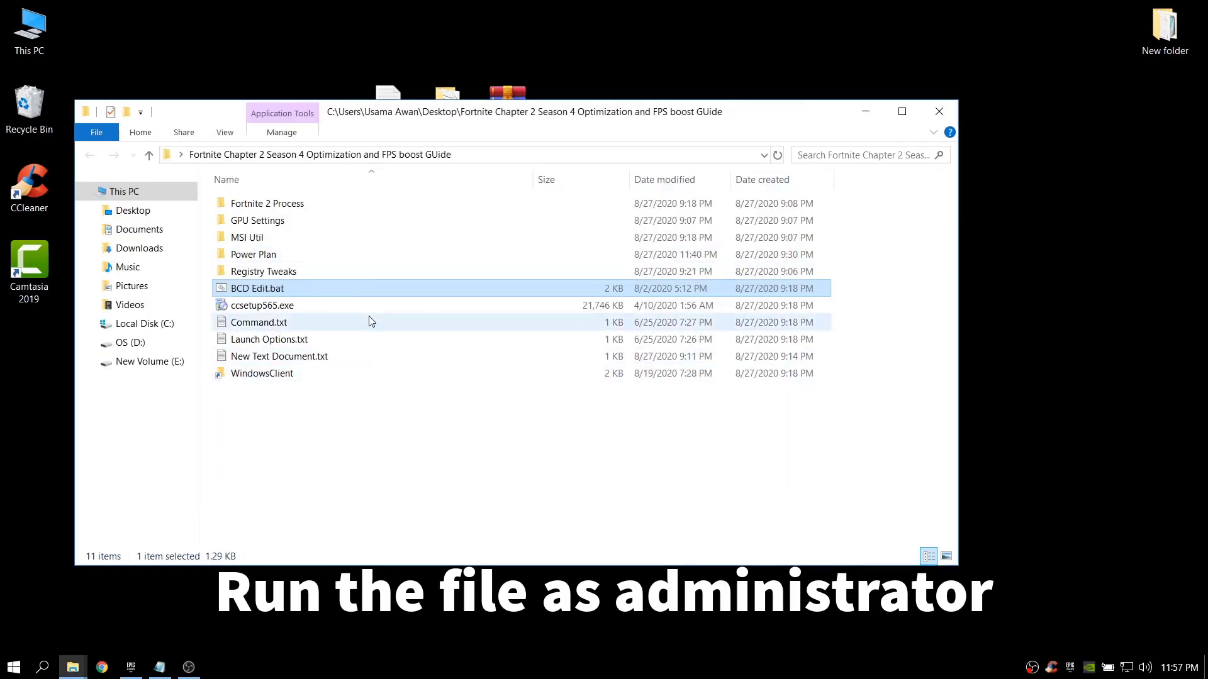
- Highlight "ccleaner" in the Notepad checklist, point out ccsetup565.exe in the guide folder and launch the installed CCleaner
{"action": "left_click", "coordinate": [160, 667]}
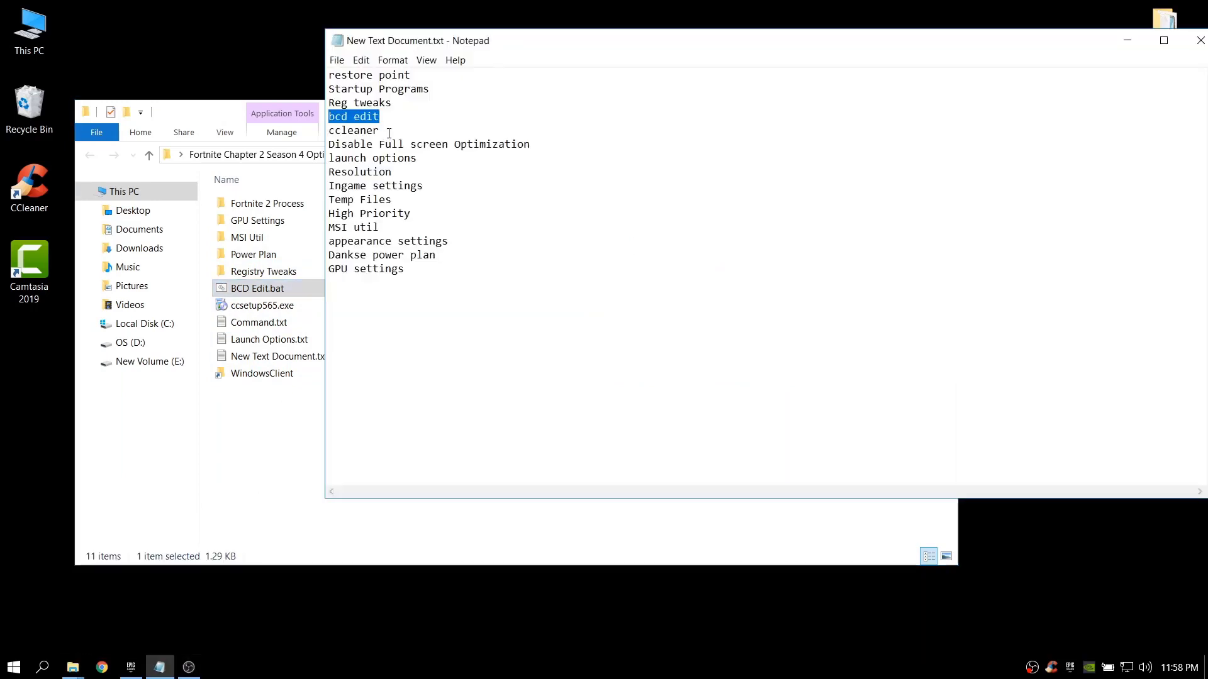
{"action": "left_click_drag", "start_coordinate": [389, 133], "coordinate": [336, 131]}
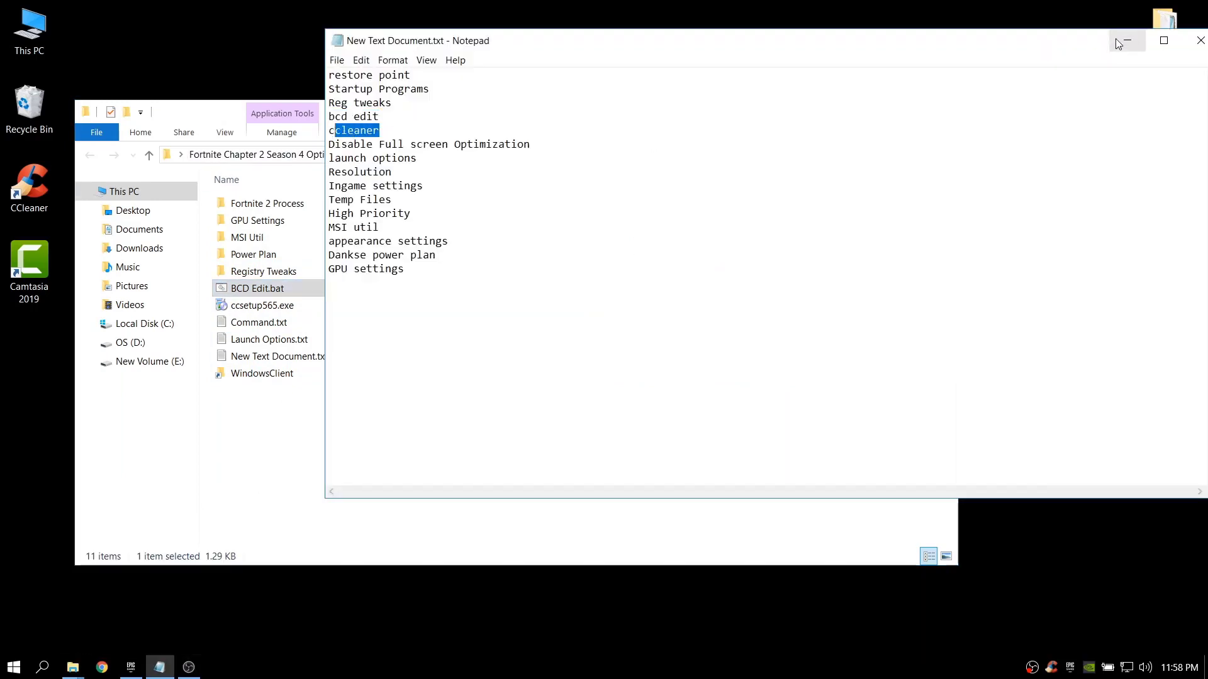
{"action": "left_click", "coordinate": [1119, 42]}
{"action": "left_click", "coordinate": [243, 307]}
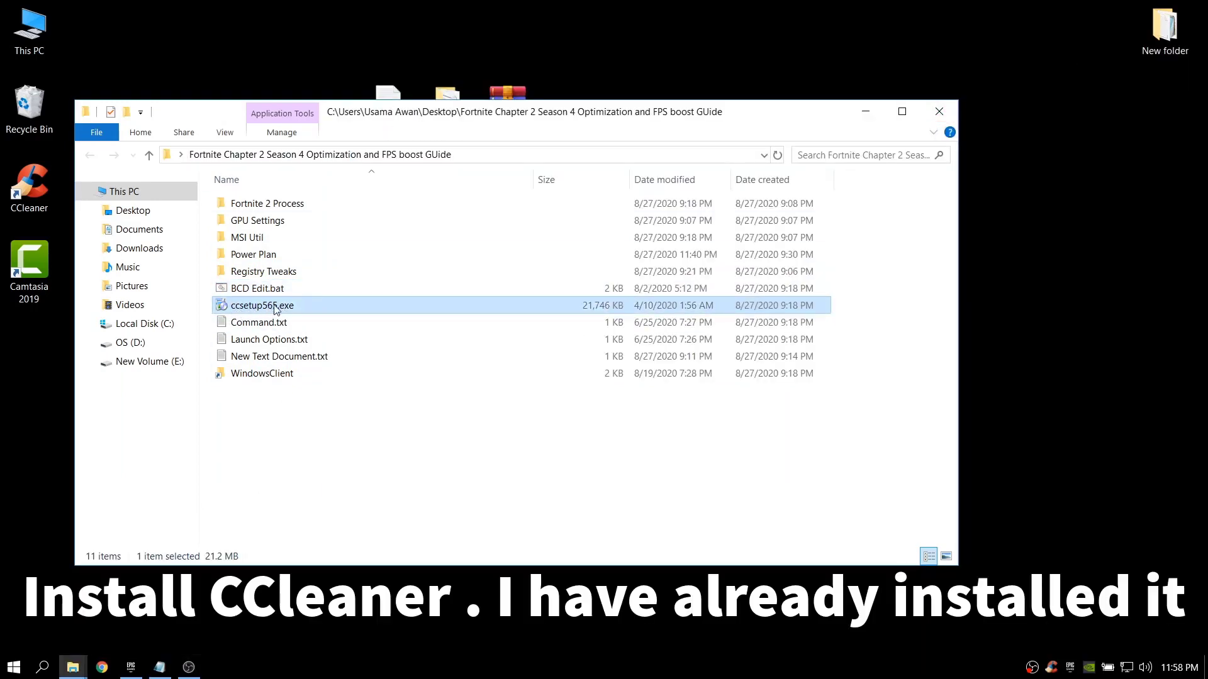
{"action": "double_click", "coordinate": [30, 189]}
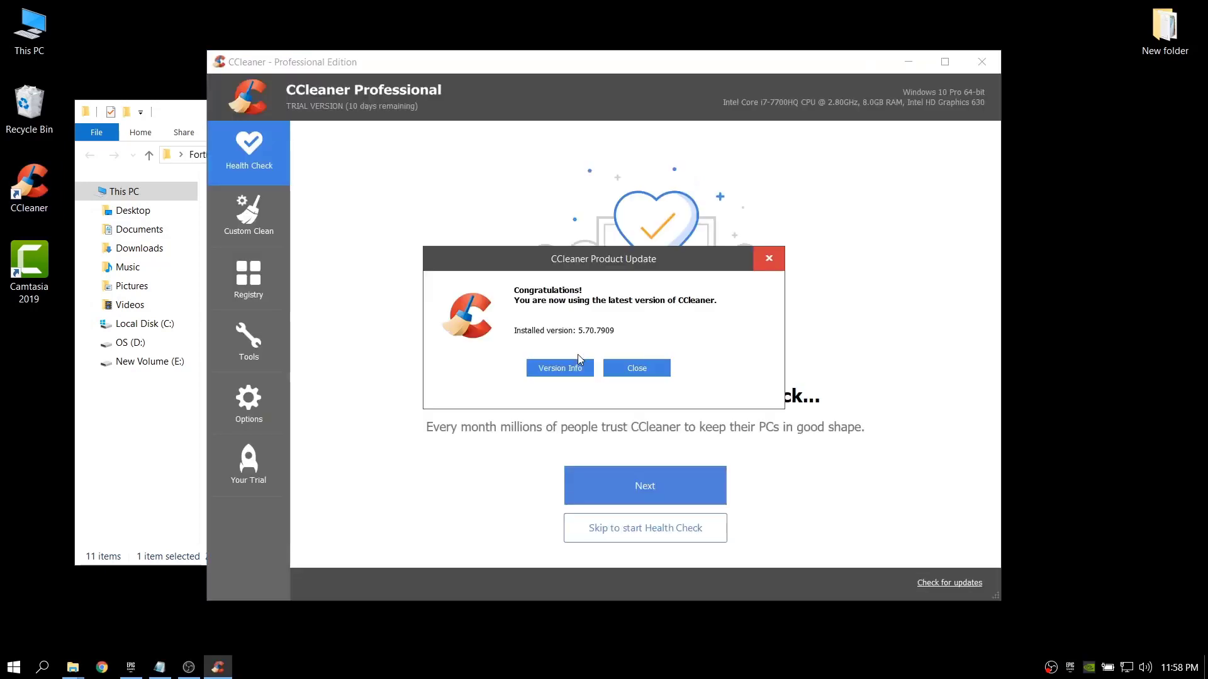
- Dismiss CCleaner's update notices, go through the introduction to start the Health Check and minimize CCleaner
{"action": "left_click", "coordinate": [631, 368]}
{"action": "left_click", "coordinate": [620, 485]}
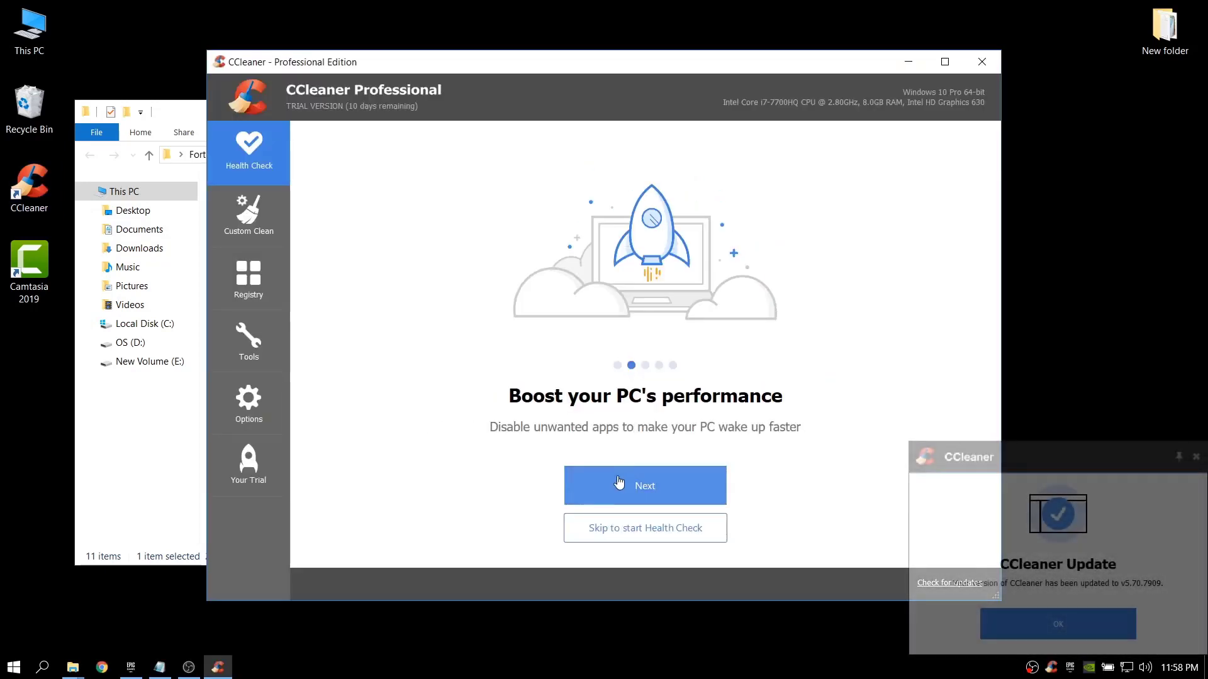
{"action": "left_click", "coordinate": [619, 484]}
{"action": "left_click", "coordinate": [620, 485]}
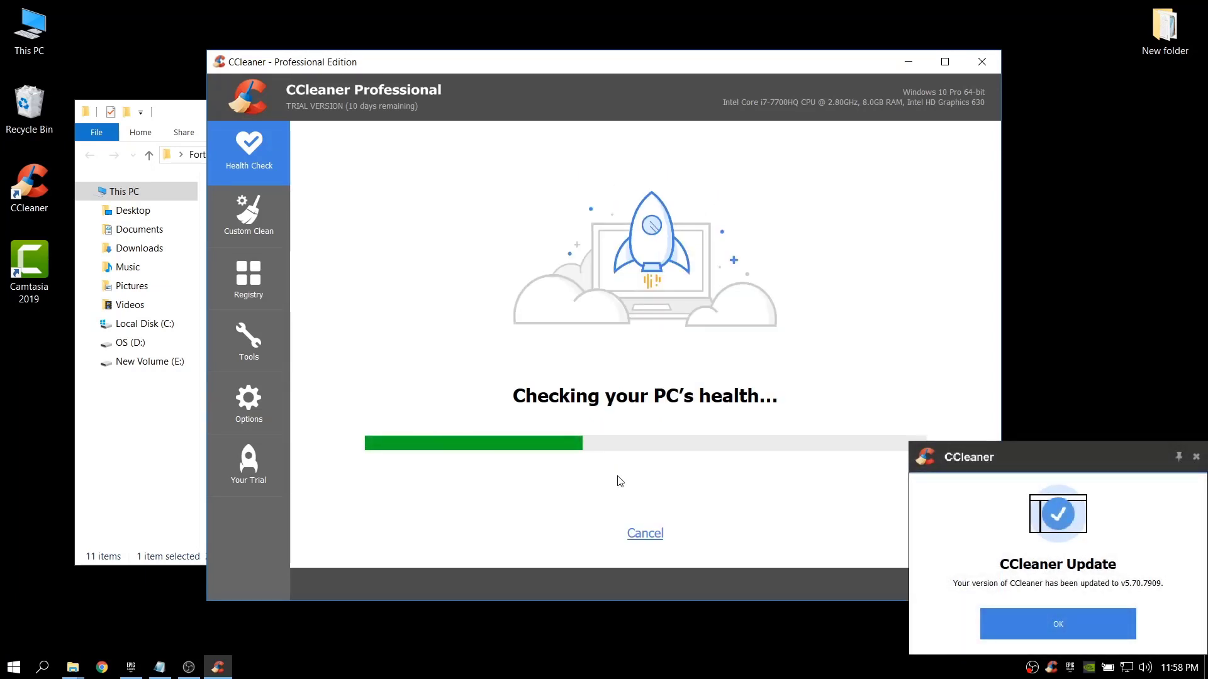
{"action": "left_click", "coordinate": [1196, 457]}
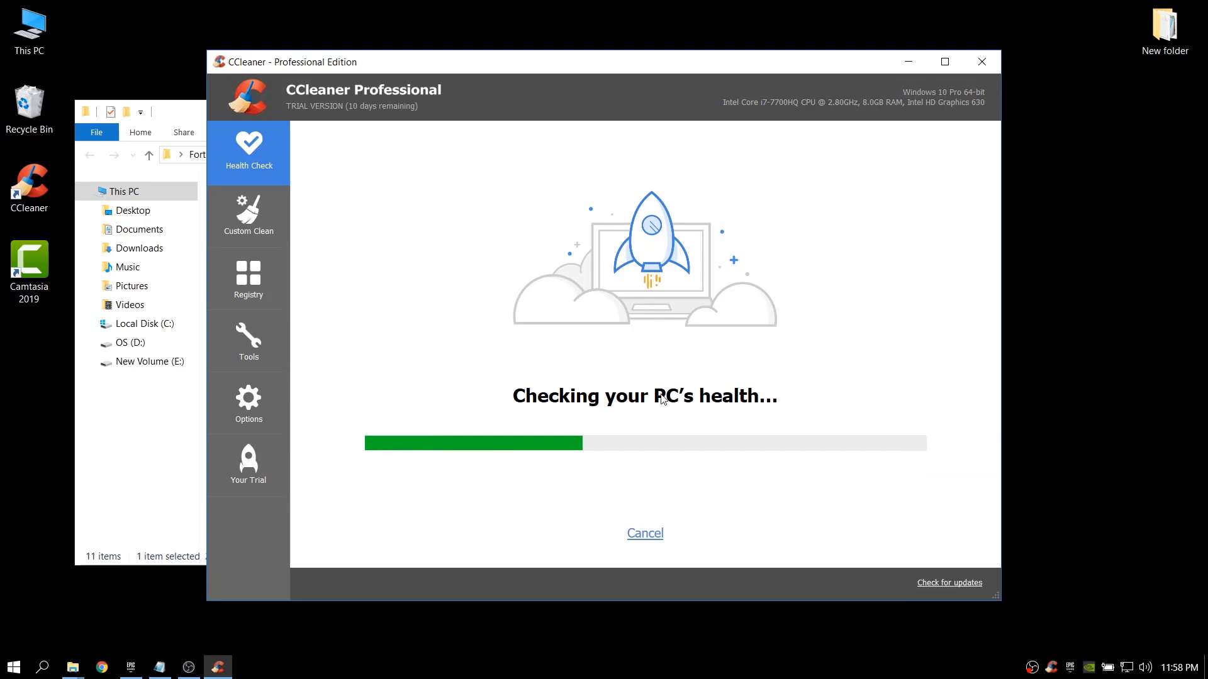
{"action": "left_click", "coordinate": [908, 61]}
- Highlight "Disable Full screen Optimization" in the Notepad checklist and minimize Notepad
{"action": "left_click", "coordinate": [160, 667]}
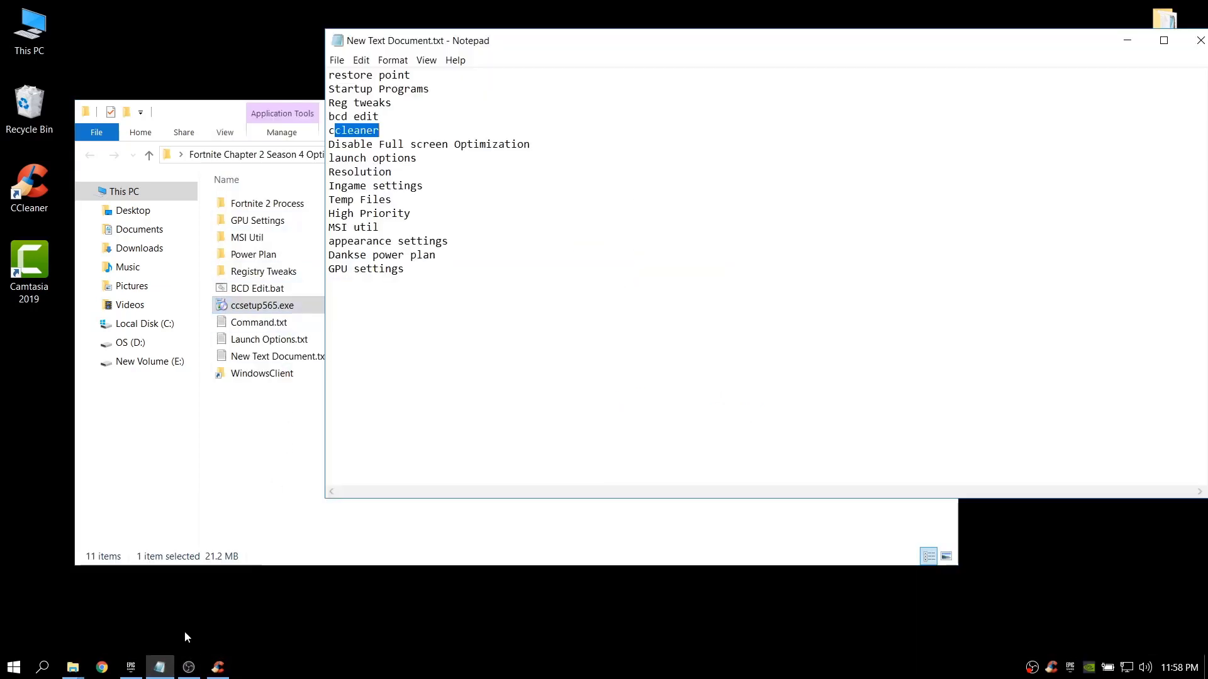
{"action": "left_click_drag", "start_coordinate": [327, 145], "coordinate": [530, 146]}
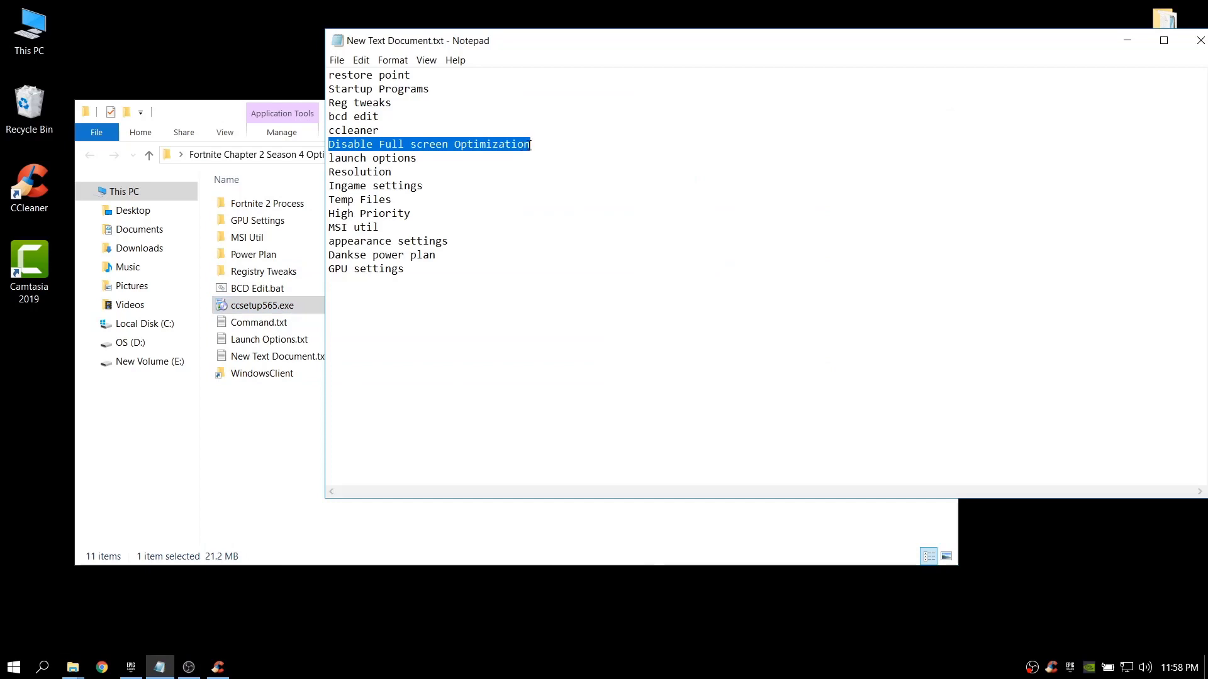
{"action": "left_click", "coordinate": [572, 154]}
{"action": "left_click", "coordinate": [1127, 39]}
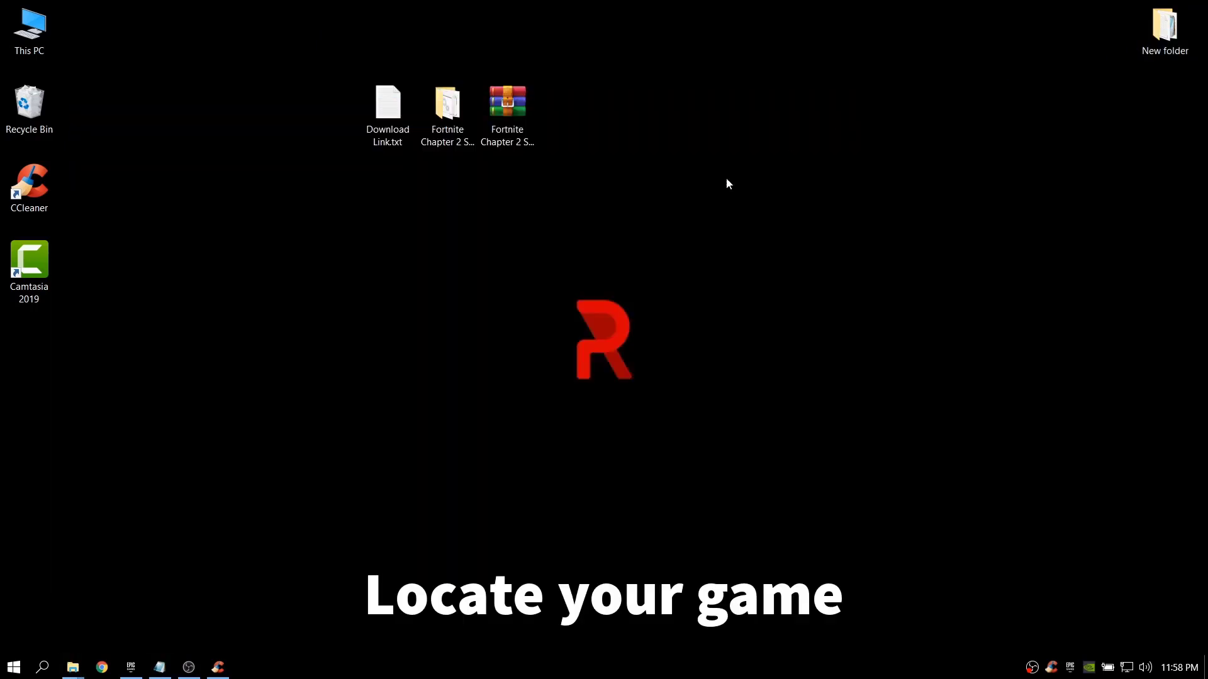
- Open Fortnite's FortniteGame\Binaries\Win64 folder on New Volume (E:) and locate the four Fortnite executables
{"action": "double_click", "coordinate": [31, 31]}
{"action": "double_click", "coordinate": [698, 351]}
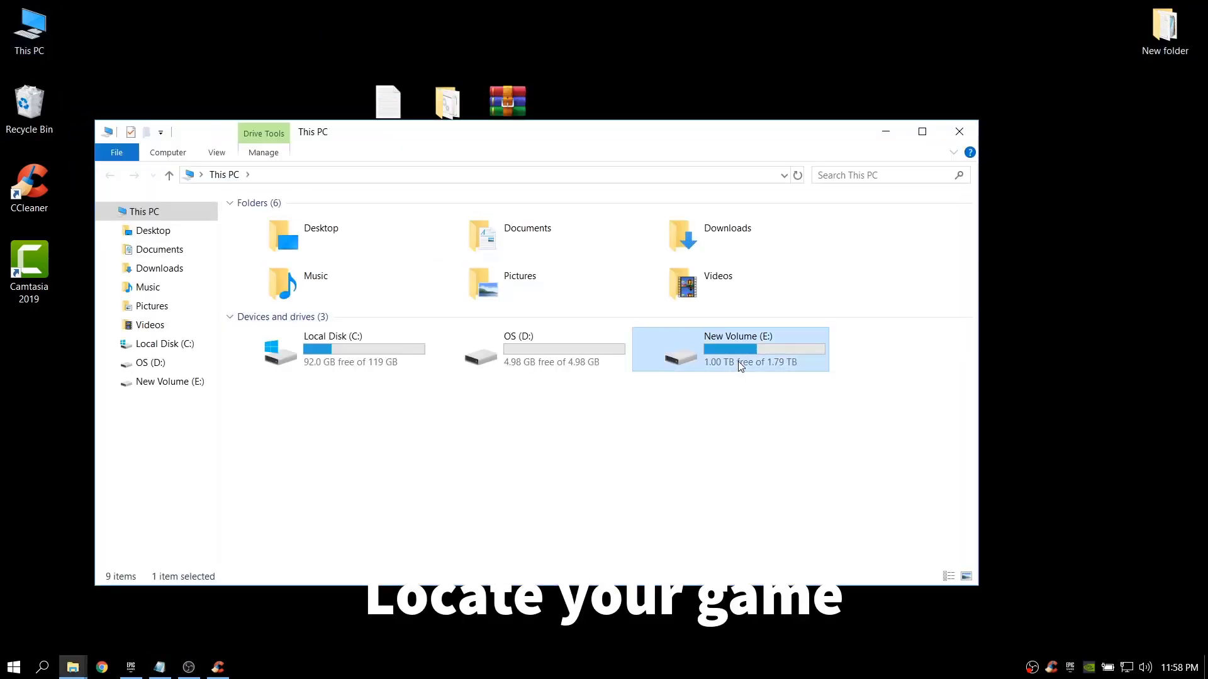
{"action": "double_click", "coordinate": [261, 274]}
{"action": "double_click", "coordinate": [265, 241]}
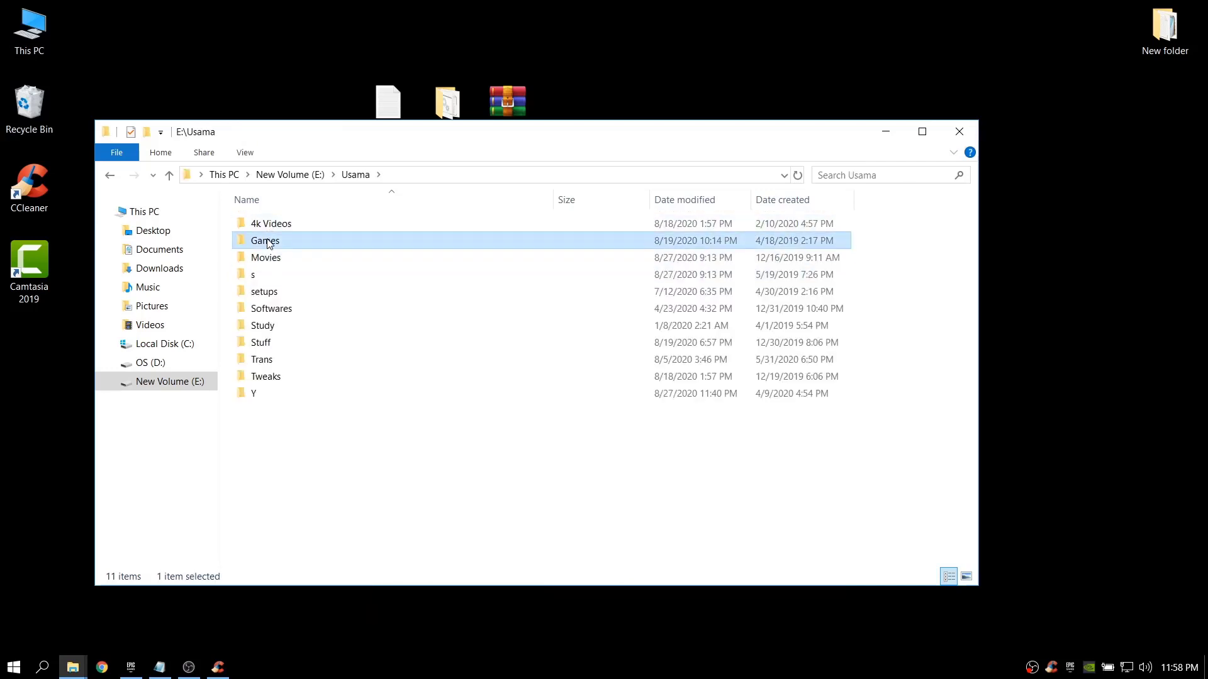
{"action": "double_click", "coordinate": [259, 240]}
{"action": "double_click", "coordinate": [264, 224]}
{"action": "double_click", "coordinate": [268, 258]}
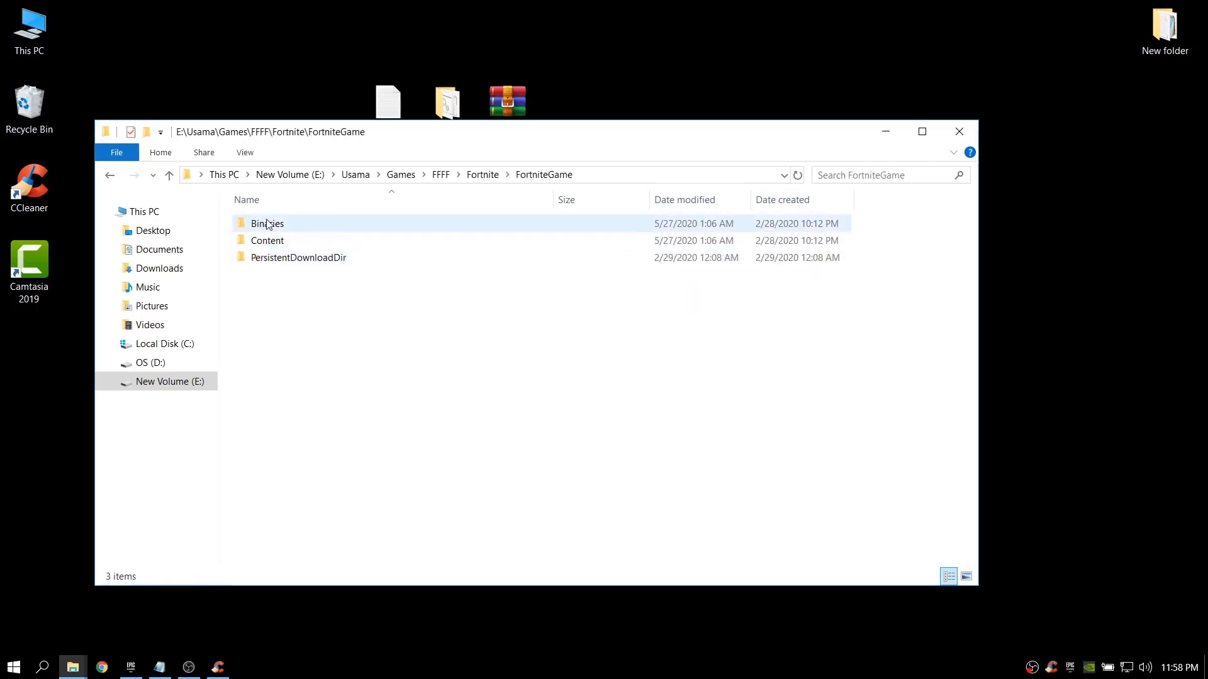
{"action": "double_click", "coordinate": [264, 224]}
{"action": "double_click", "coordinate": [265, 241]}
{"action": "scroll", "coordinate": [343, 334], "scroll_direction": "down", "scroll_amount": 15}
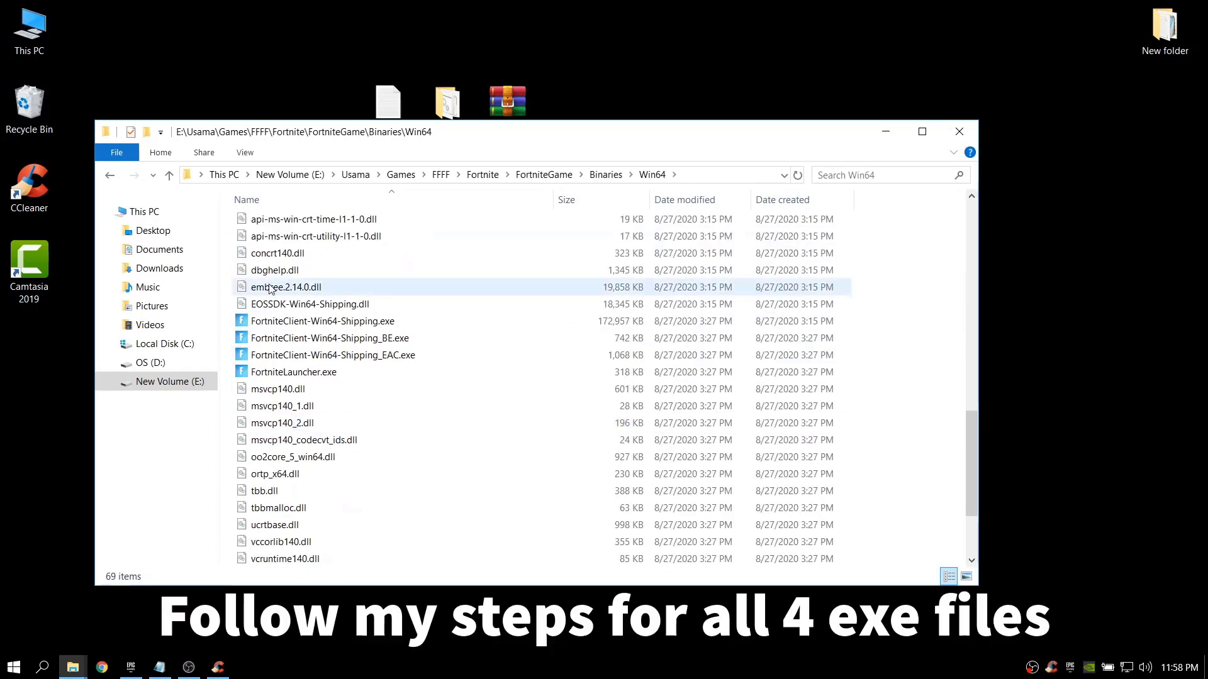
- Disable fullscreen optimizations in the compatibility properties of FortniteClient-Win64-Shipping.exe
{"action": "right_click", "coordinate": [324, 321]}
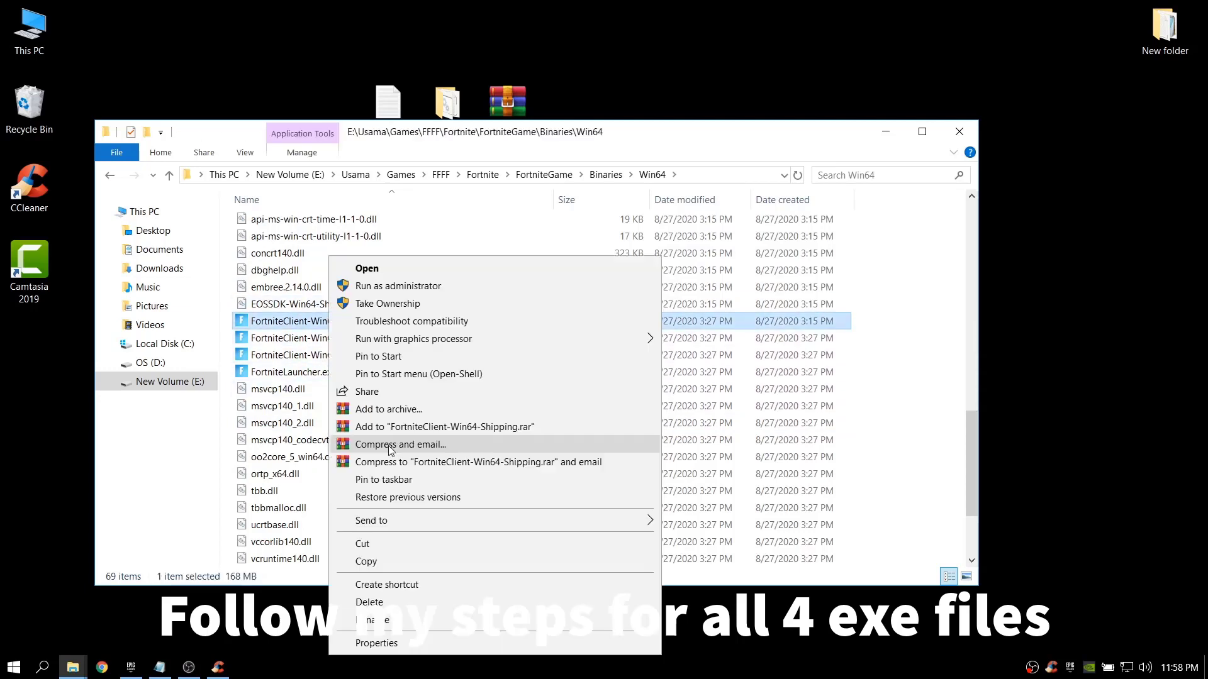
{"action": "left_click", "coordinate": [385, 642]}
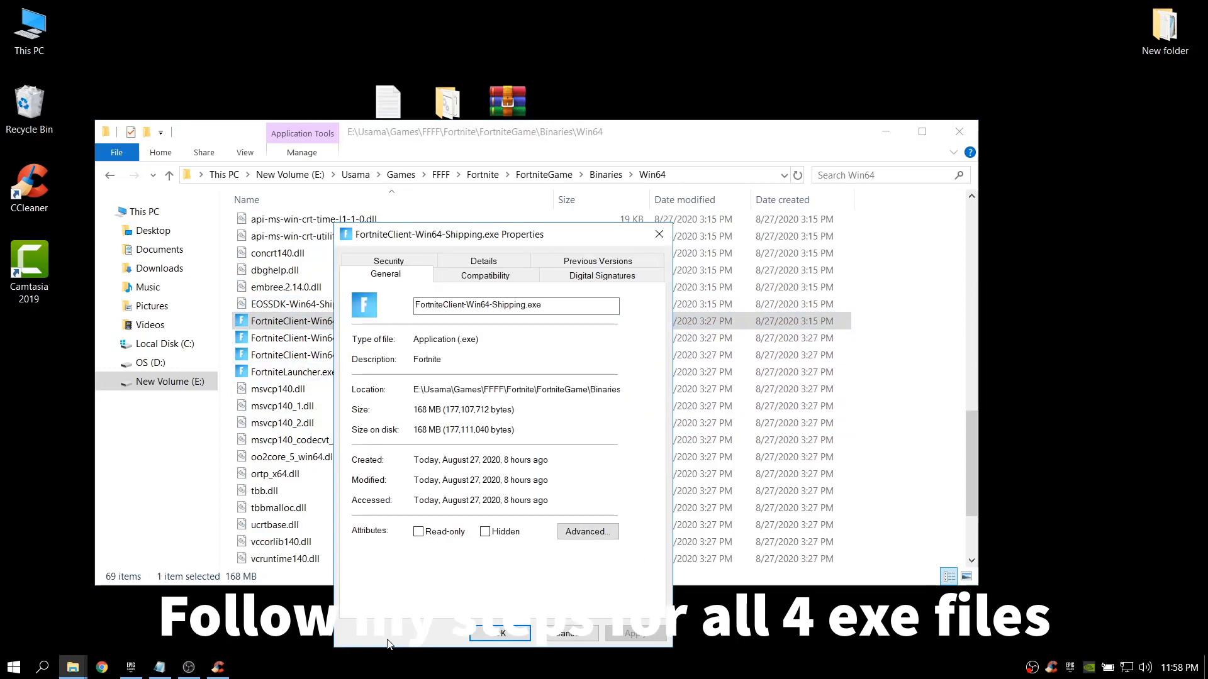
{"action": "left_click", "coordinate": [493, 280]}
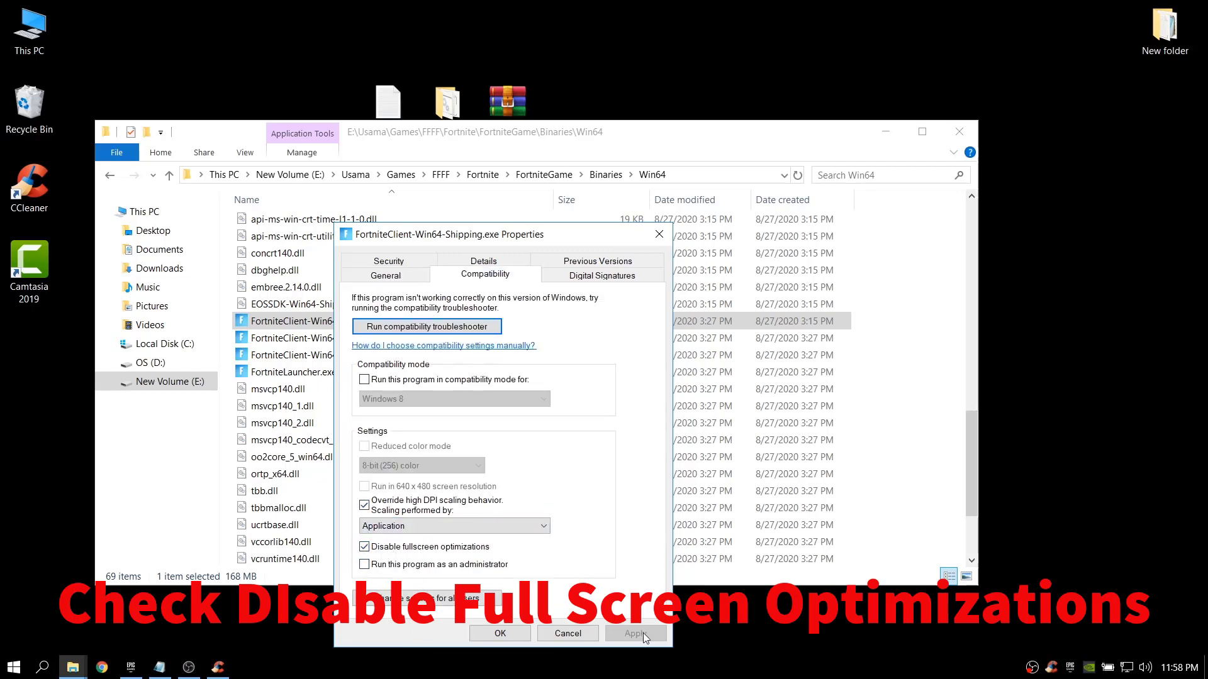
{"action": "left_click", "coordinate": [500, 634]}
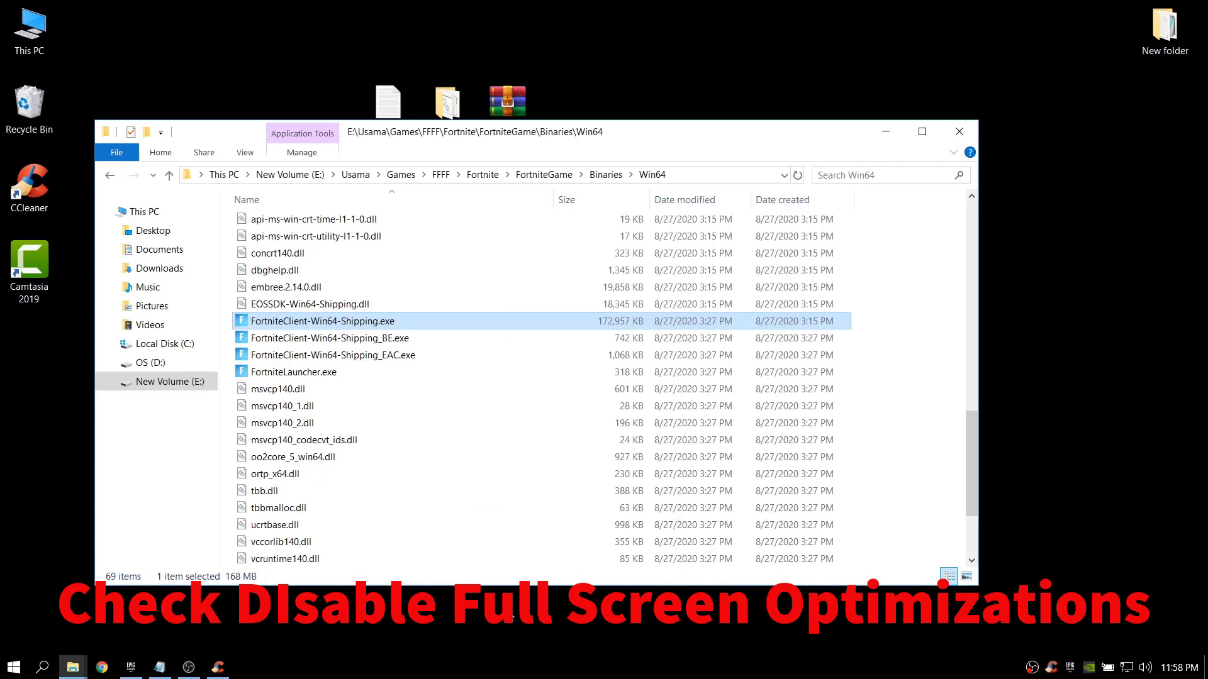
- Disable fullscreen optimizations in the compatibility properties of FortniteClient-Win64-Shipping_BE.exe
{"action": "right_click", "coordinate": [357, 344]}
{"action": "left_click", "coordinate": [440, 640]}
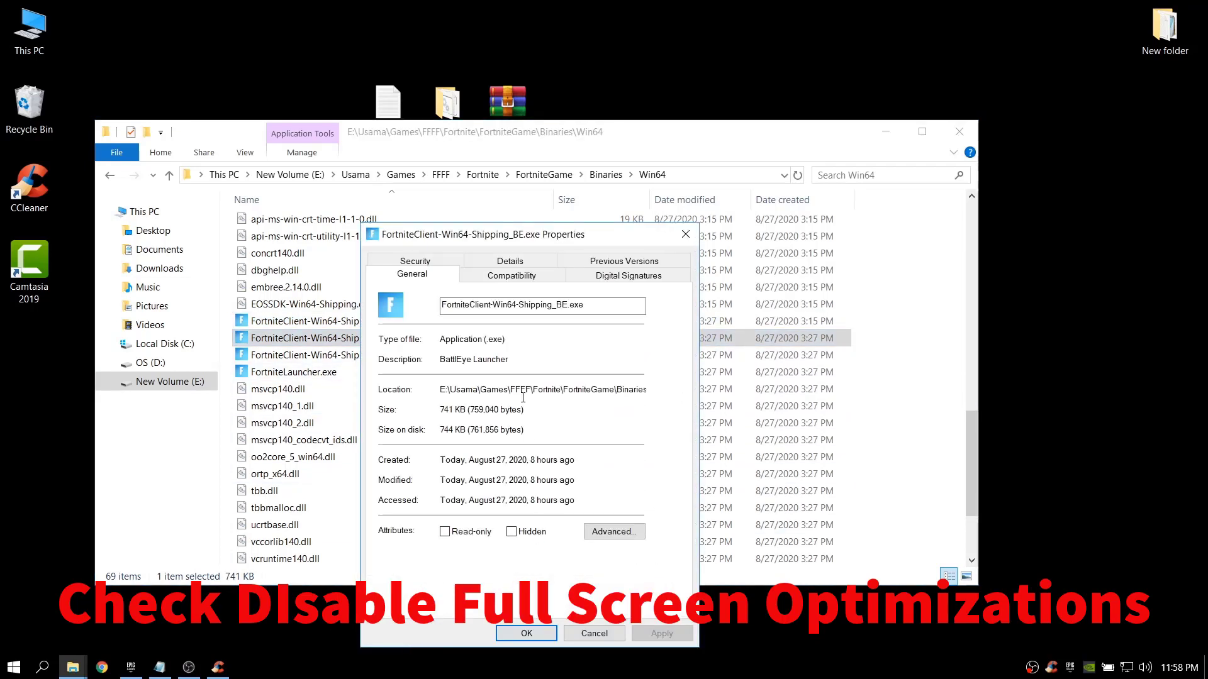
{"action": "left_click", "coordinate": [506, 276]}
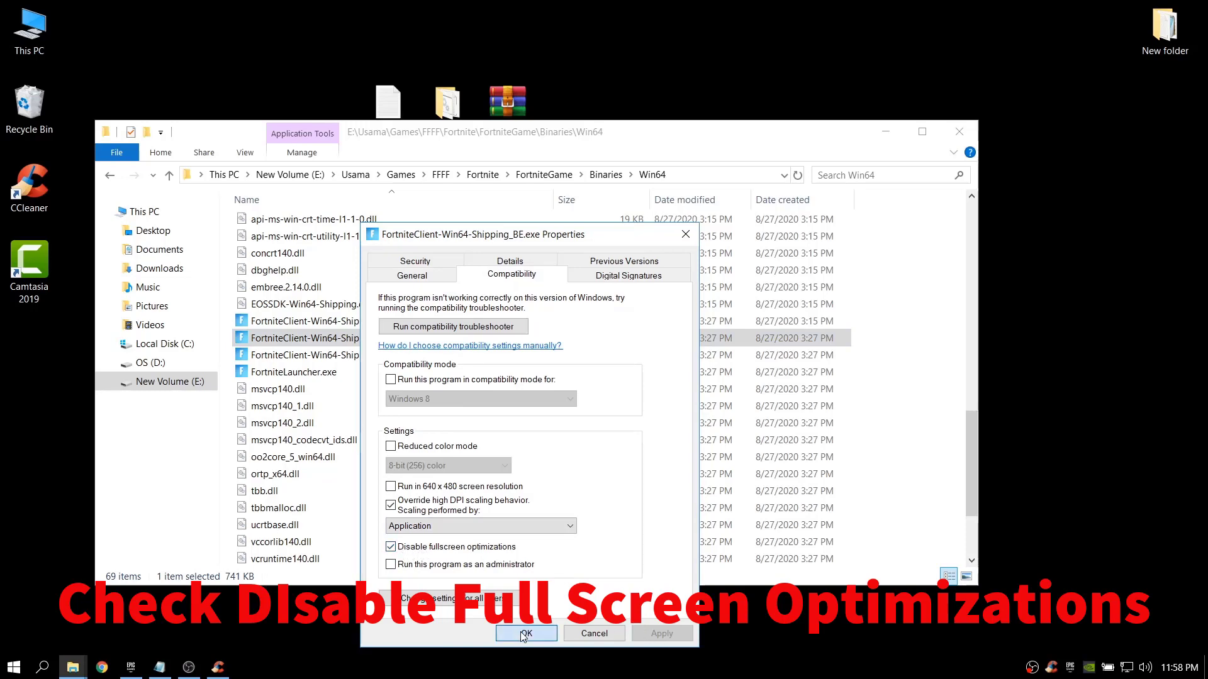
{"action": "left_click", "coordinate": [526, 634]}
- Disable fullscreen optimizations in the compatibility properties of FortniteClient-Win64-Shipping_EAC.exe
{"action": "left_click", "coordinate": [318, 356]}
{"action": "right_click", "coordinate": [318, 357]}
{"action": "left_click", "coordinate": [377, 643]}
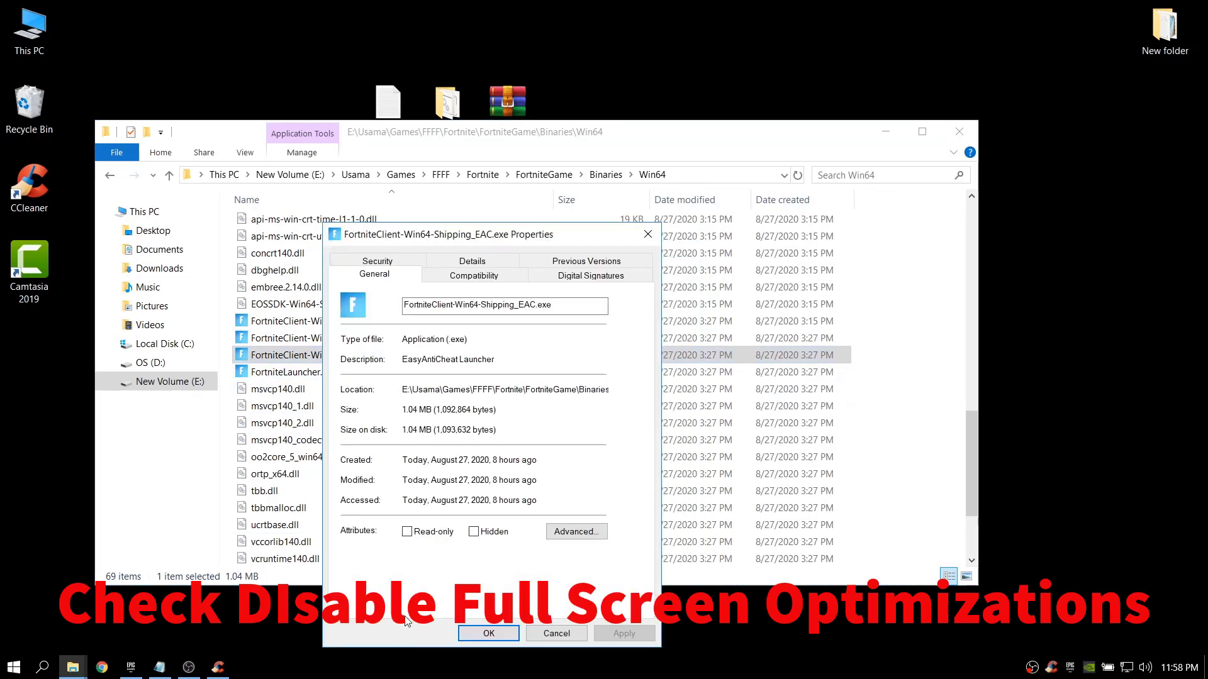
{"action": "left_click", "coordinate": [474, 273]}
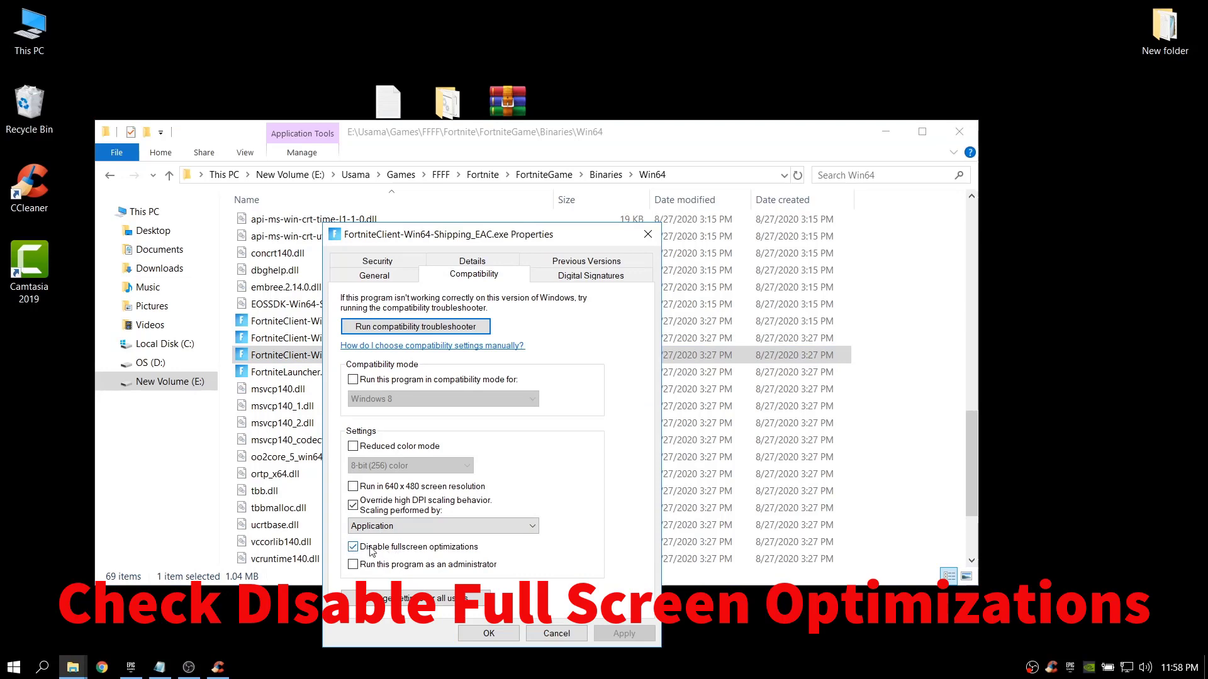
{"action": "left_click", "coordinate": [489, 633]}
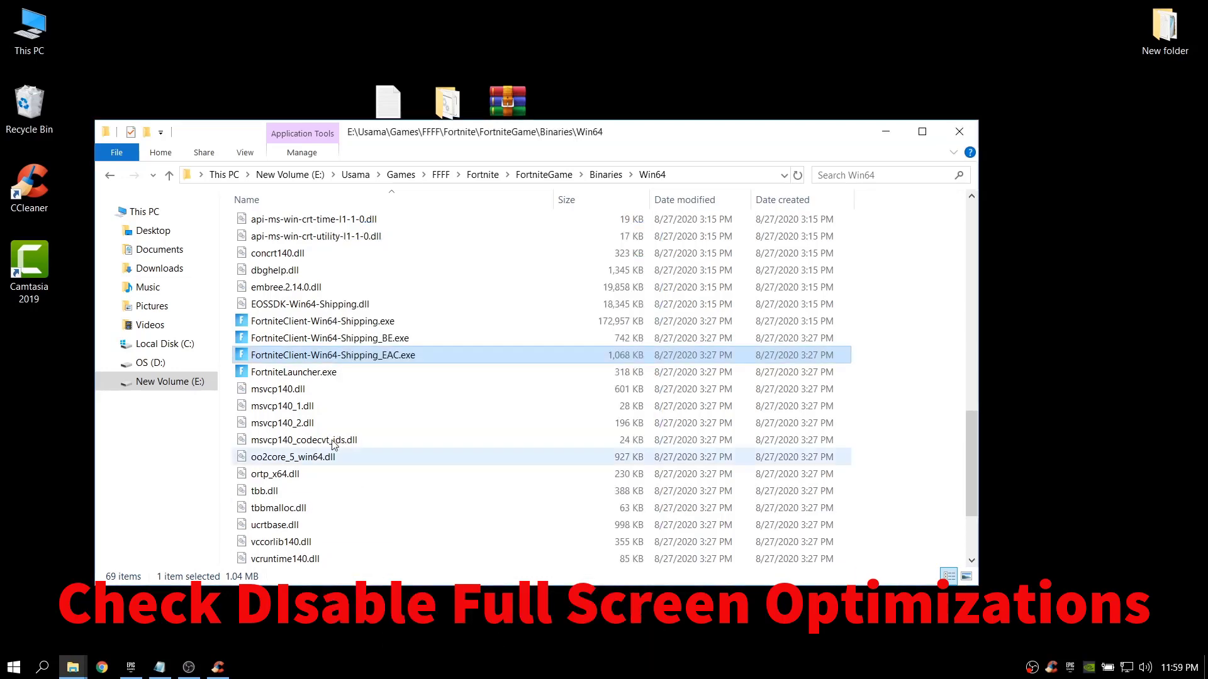
- Disable fullscreen optimizations in the compatibility properties of FortniteLauncher.exe and close the Win64 folder
{"action": "left_click", "coordinate": [293, 373]}
{"action": "right_click", "coordinate": [293, 373]}
{"action": "left_click", "coordinate": [354, 641]}
{"action": "left_click", "coordinate": [448, 274]}
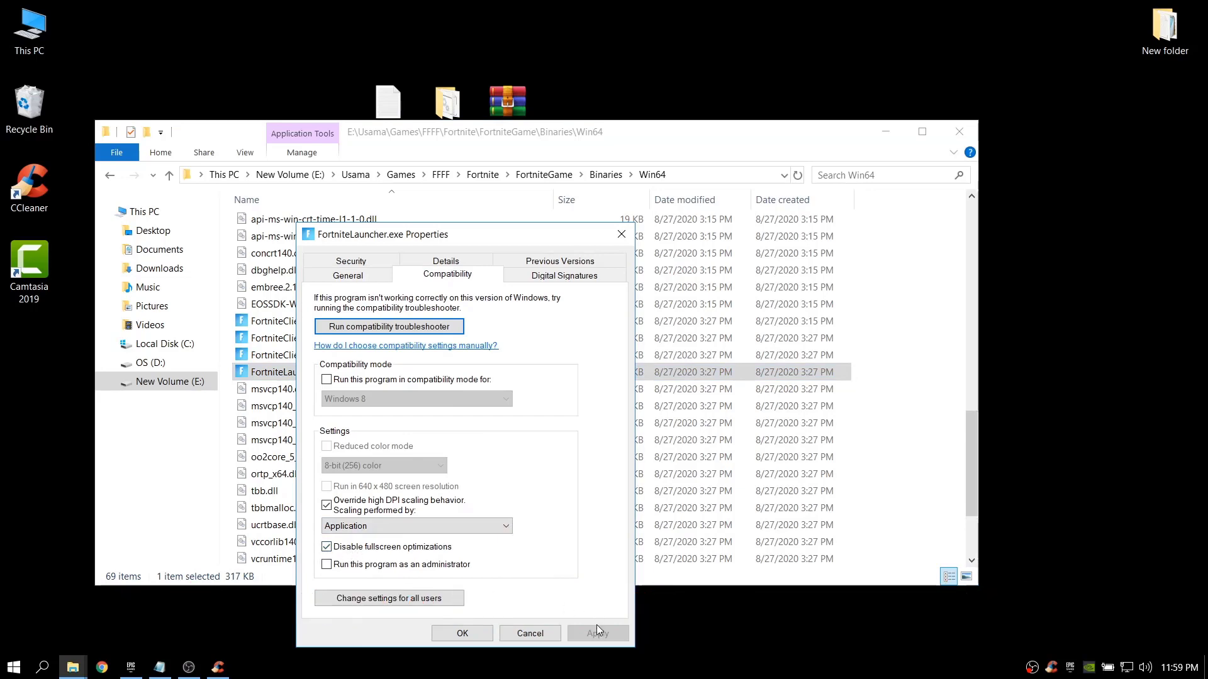
{"action": "left_click", "coordinate": [463, 633]}
{"action": "left_click", "coordinate": [959, 132]}
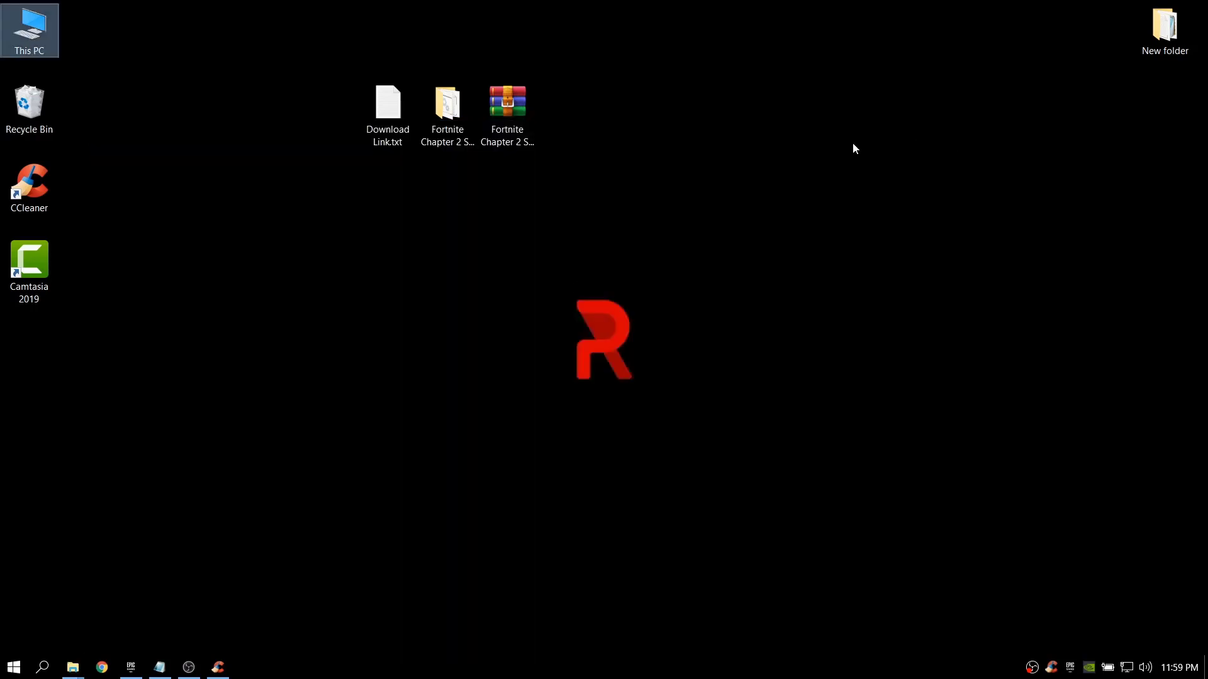
- Highlight "launch options" in the Notepad checklist and minimize Notepad
{"action": "left_click", "coordinate": [208, 605]}
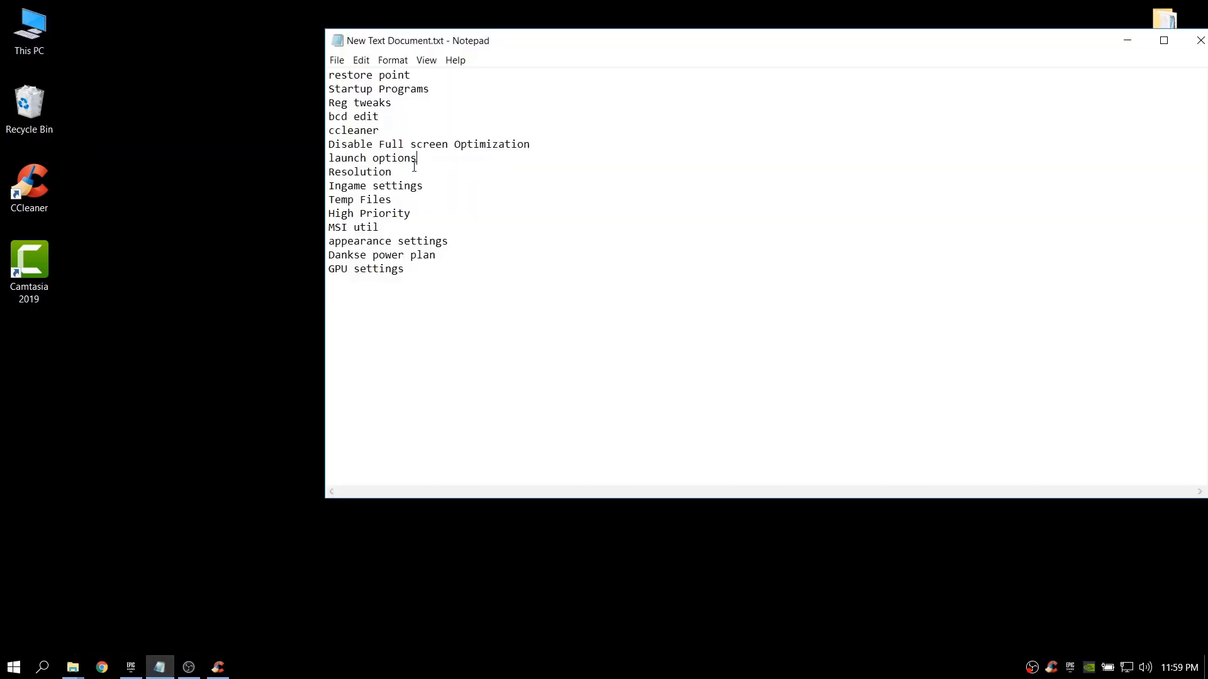
{"action": "left_click_drag", "start_coordinate": [328, 157], "coordinate": [417, 158]}
{"action": "left_click", "coordinate": [682, 154]}
{"action": "left_click", "coordinate": [1126, 40]}
- Switch to the Epic Games Launcher and enable Additional Command Line Arguments for Fortnite in its settings
{"action": "left_click", "coordinate": [130, 667]}
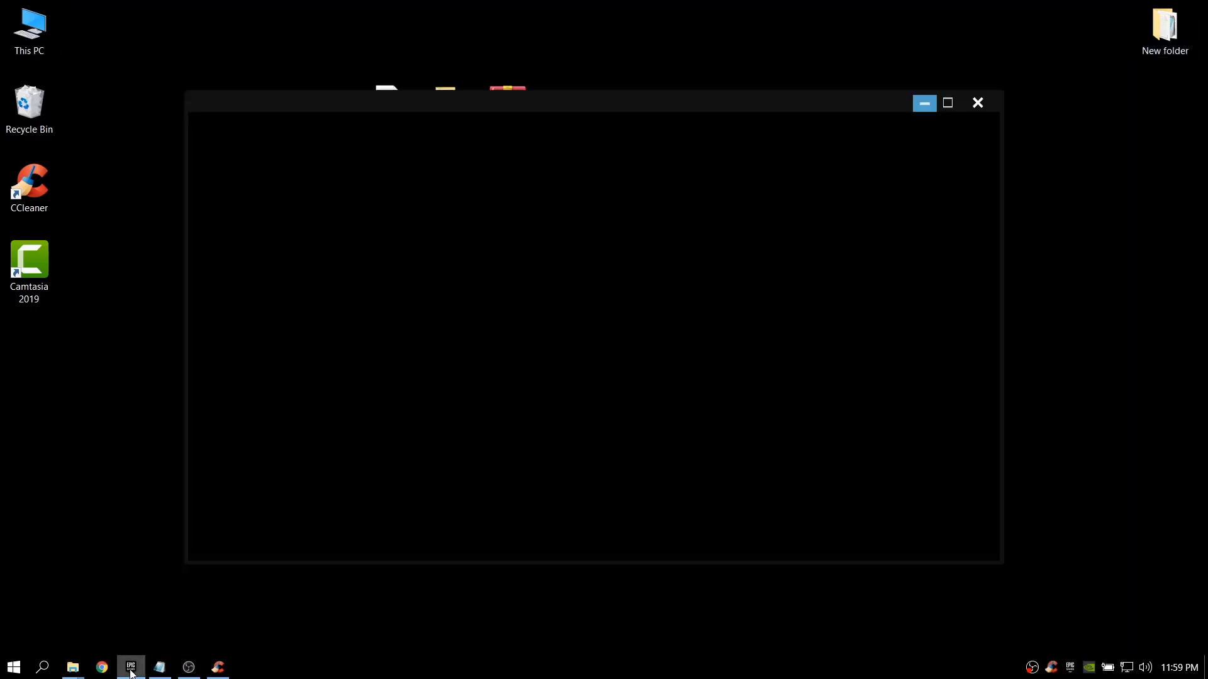
{"action": "scroll", "coordinate": [242, 331], "scroll_direction": "down", "scroll_amount": 2}
{"action": "scroll", "coordinate": [242, 332], "scroll_direction": "down", "scroll_amount": 3}
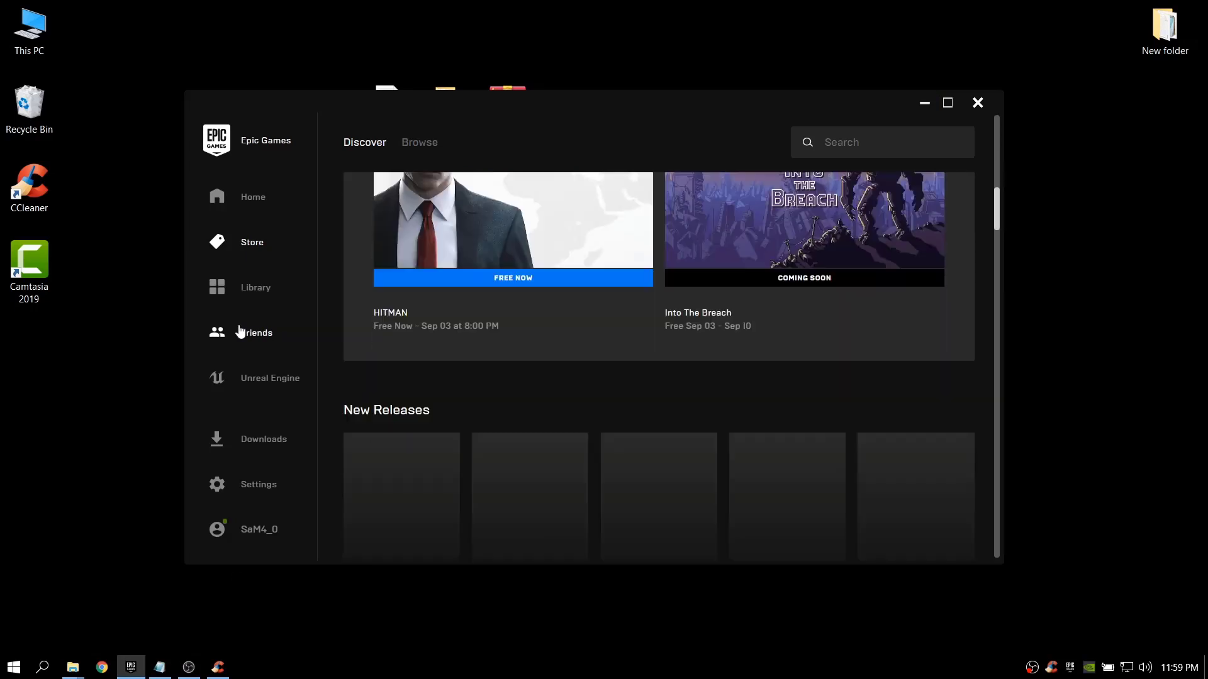
{"action": "left_click", "coordinate": [248, 495]}
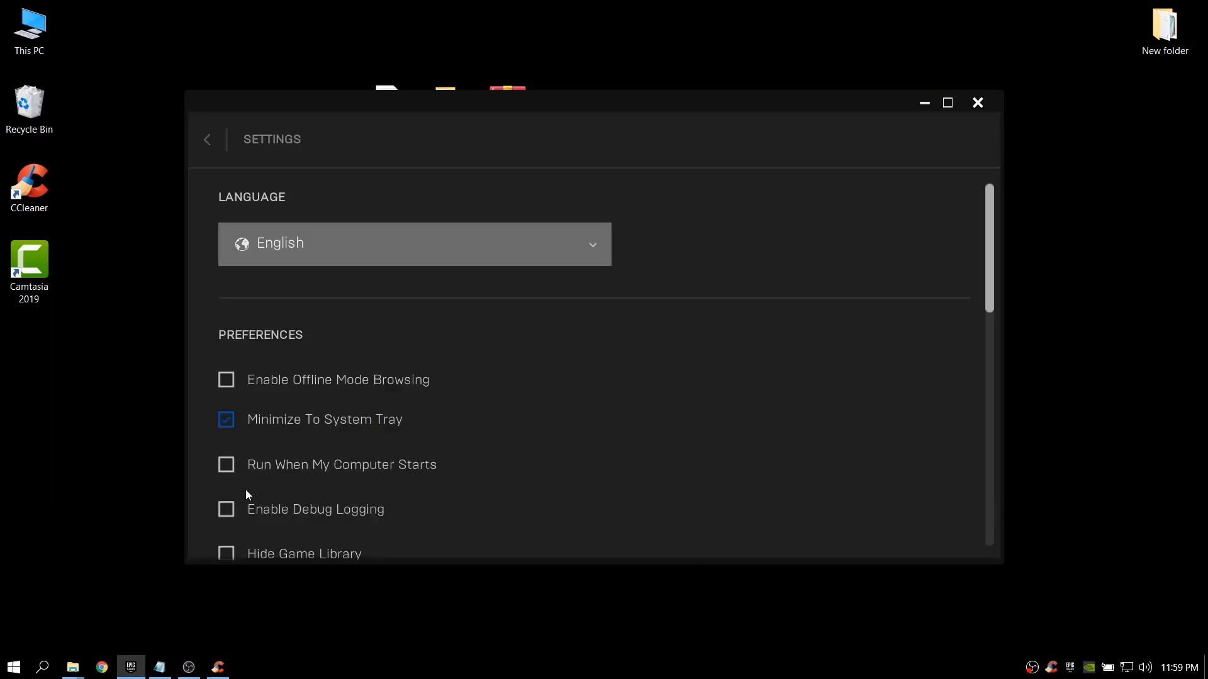
{"action": "scroll", "coordinate": [414, 353], "scroll_direction": "down", "scroll_amount": 4}
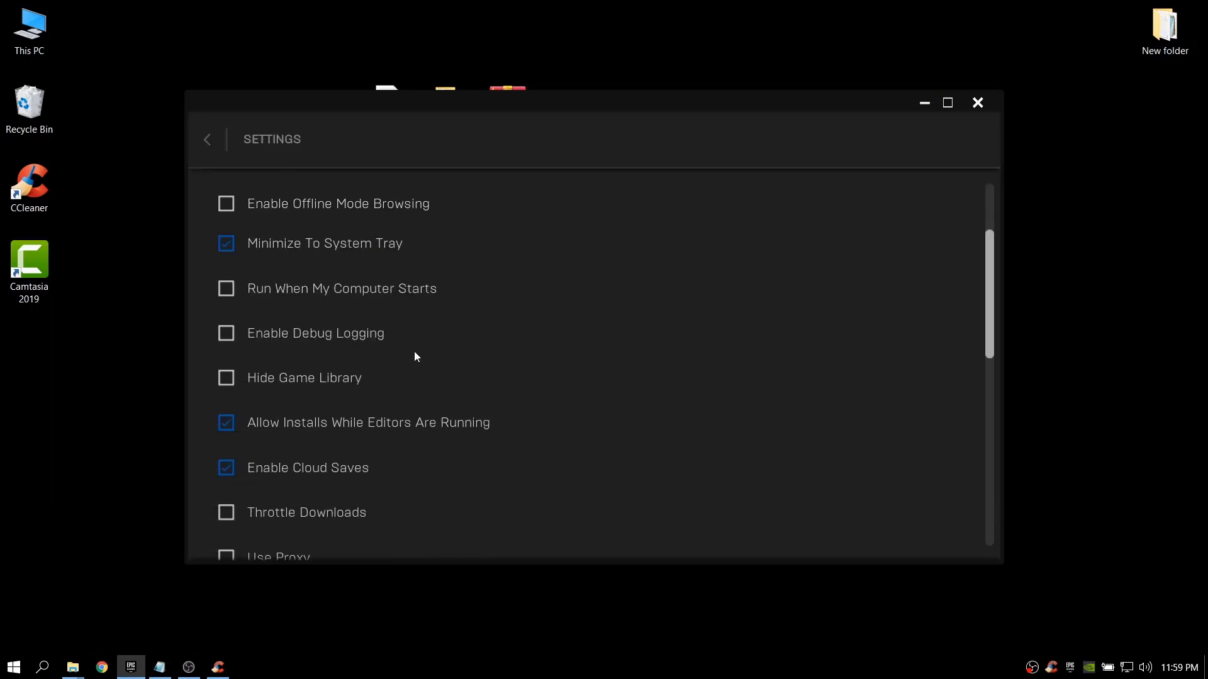
{"action": "scroll", "coordinate": [414, 351], "scroll_direction": "down", "scroll_amount": 4}
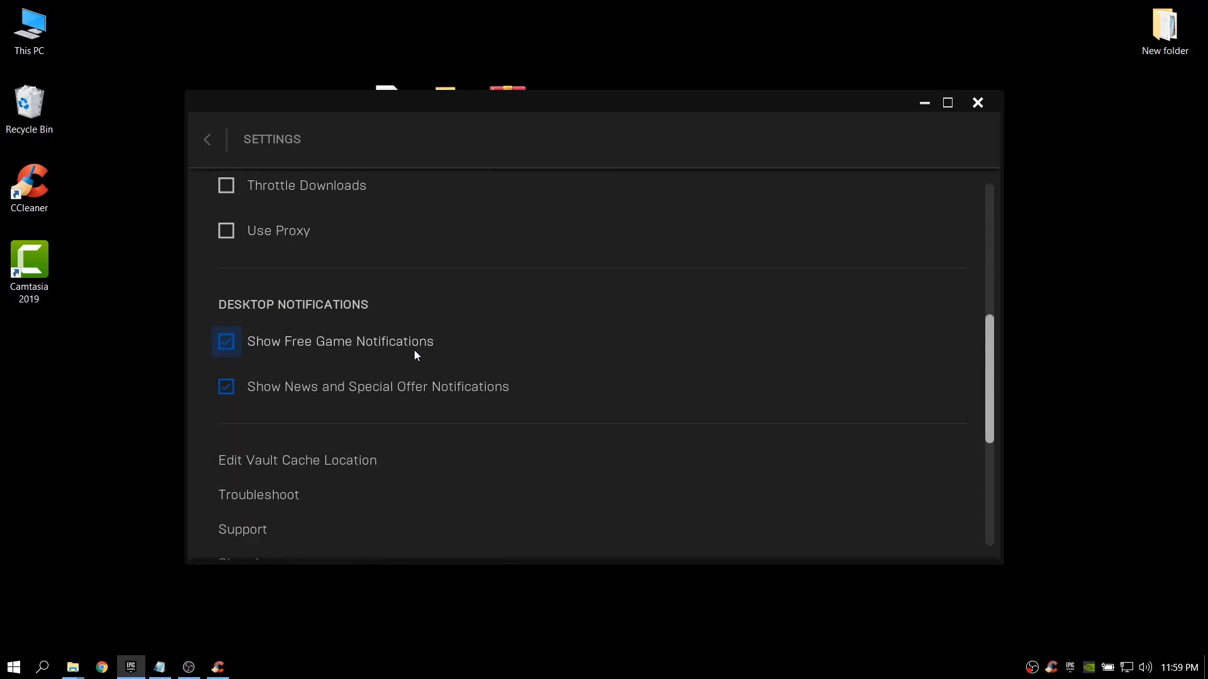
{"action": "scroll", "coordinate": [414, 351], "scroll_direction": "down", "scroll_amount": 6}
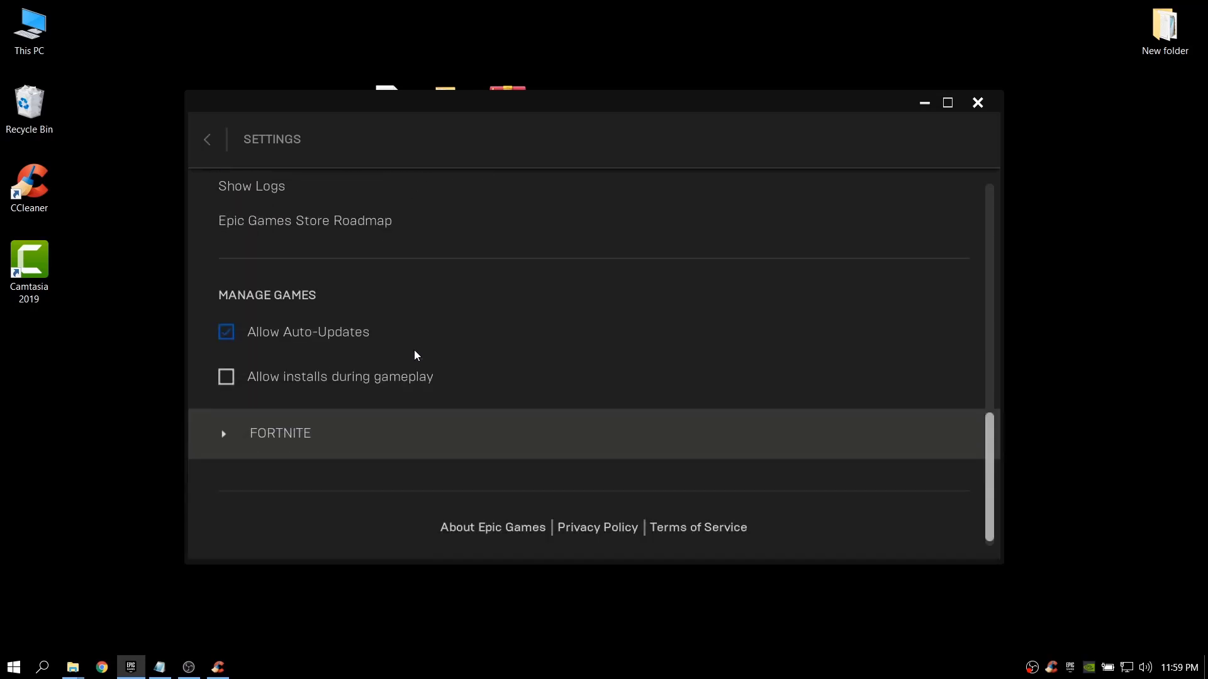
{"action": "left_click", "coordinate": [258, 420]}
{"action": "scroll", "coordinate": [258, 404], "scroll_direction": "down", "scroll_amount": 2}
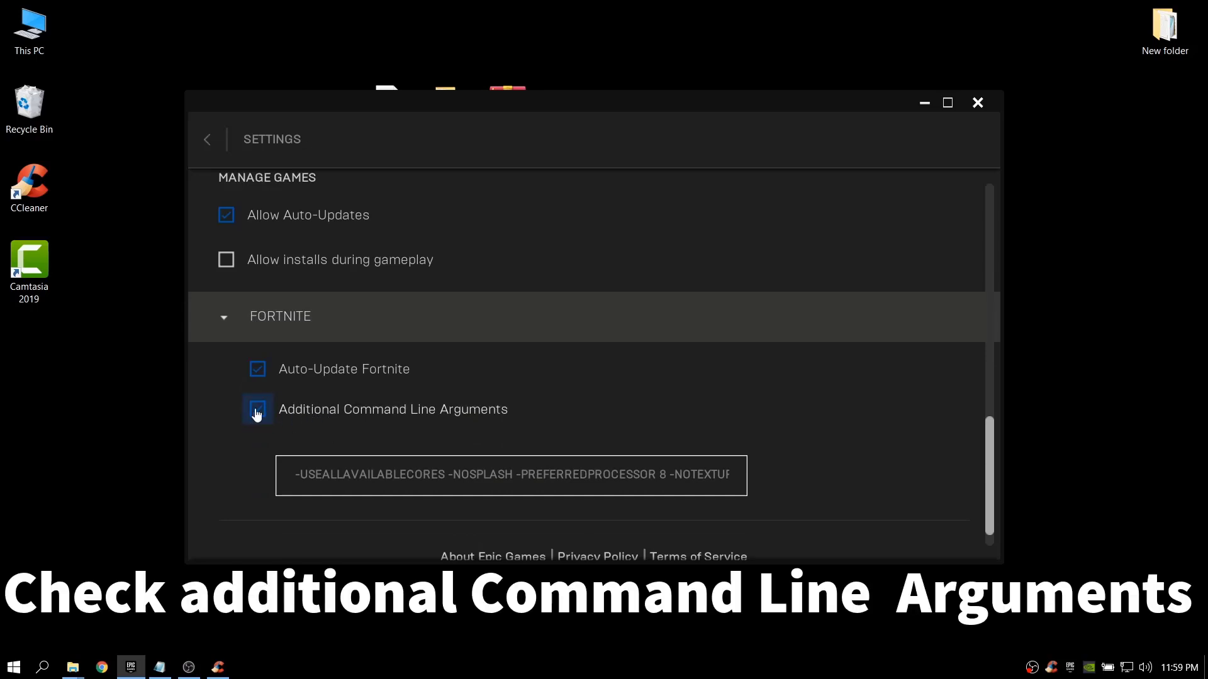
- Minimize the launcher, open Launch Options.txt from the Fortnite Chapter 2 Season 4 guide folder, and highlight its launch options line
{"action": "left_click", "coordinate": [924, 103]}
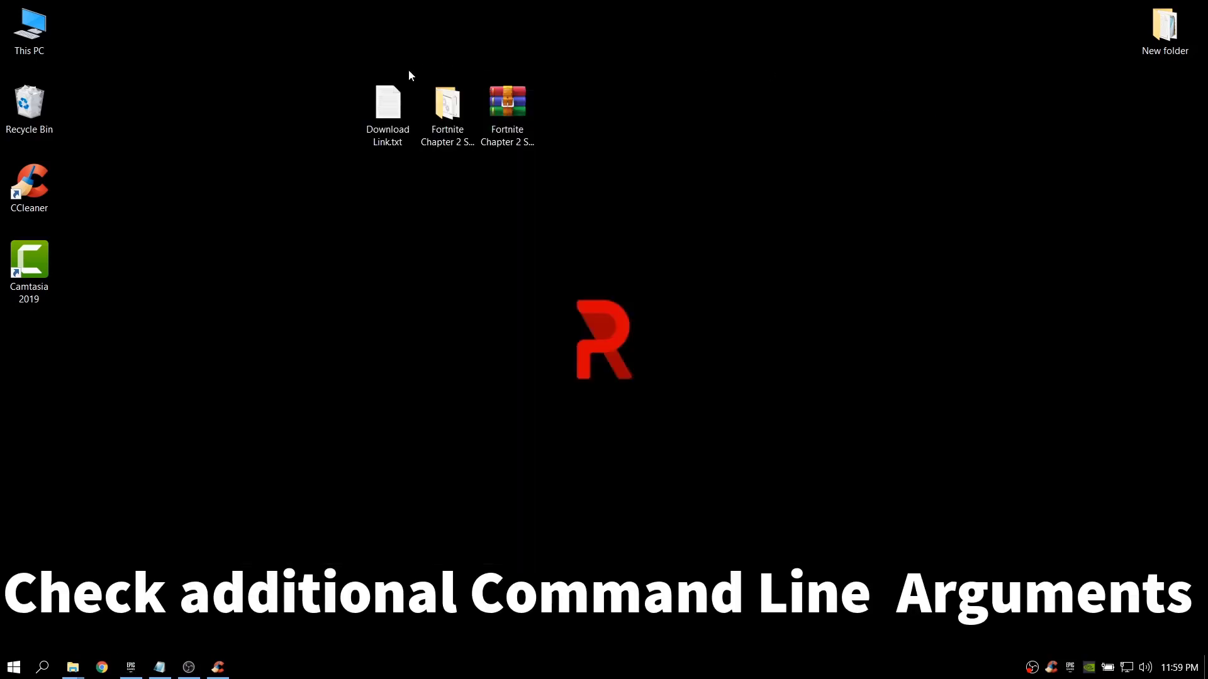
{"action": "double_click", "coordinate": [448, 113]}
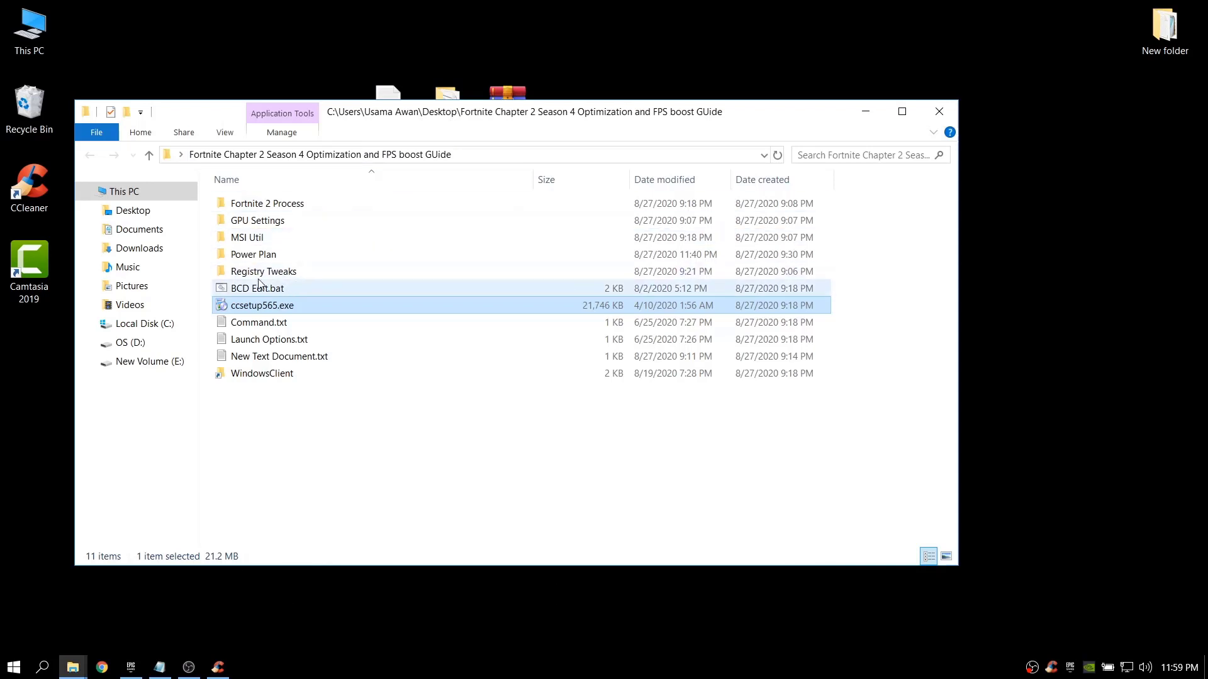
{"action": "double_click", "coordinate": [265, 340]}
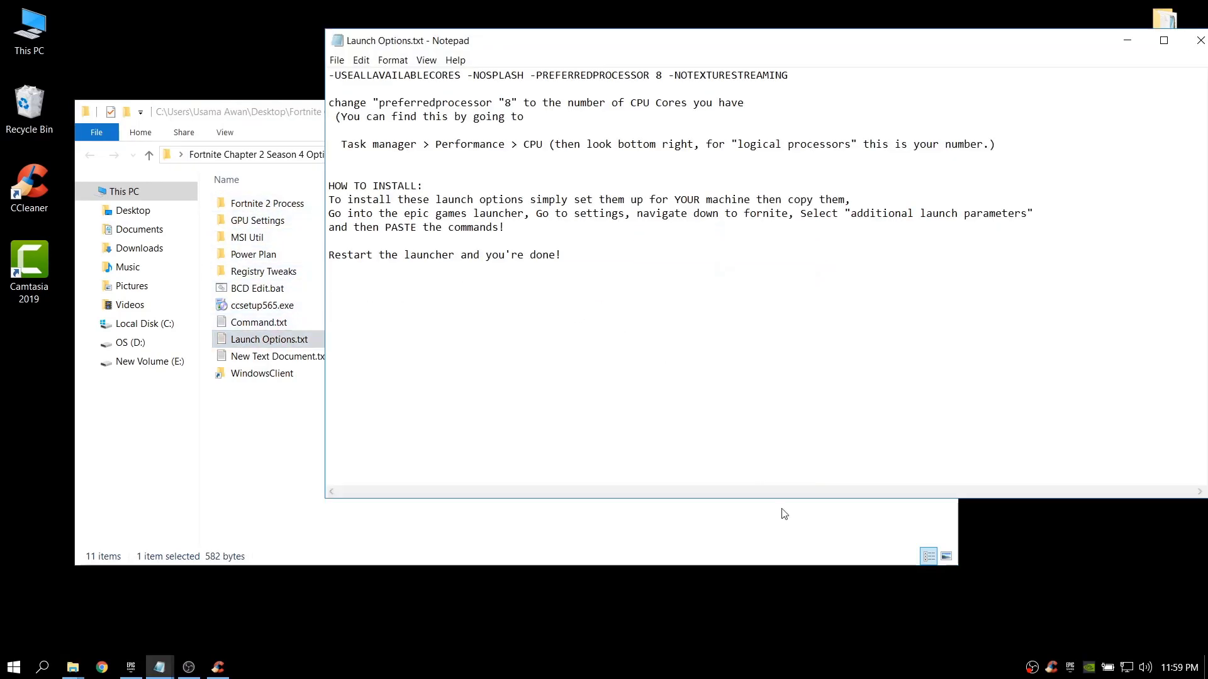
{"action": "key", "text": "shift+Home"}
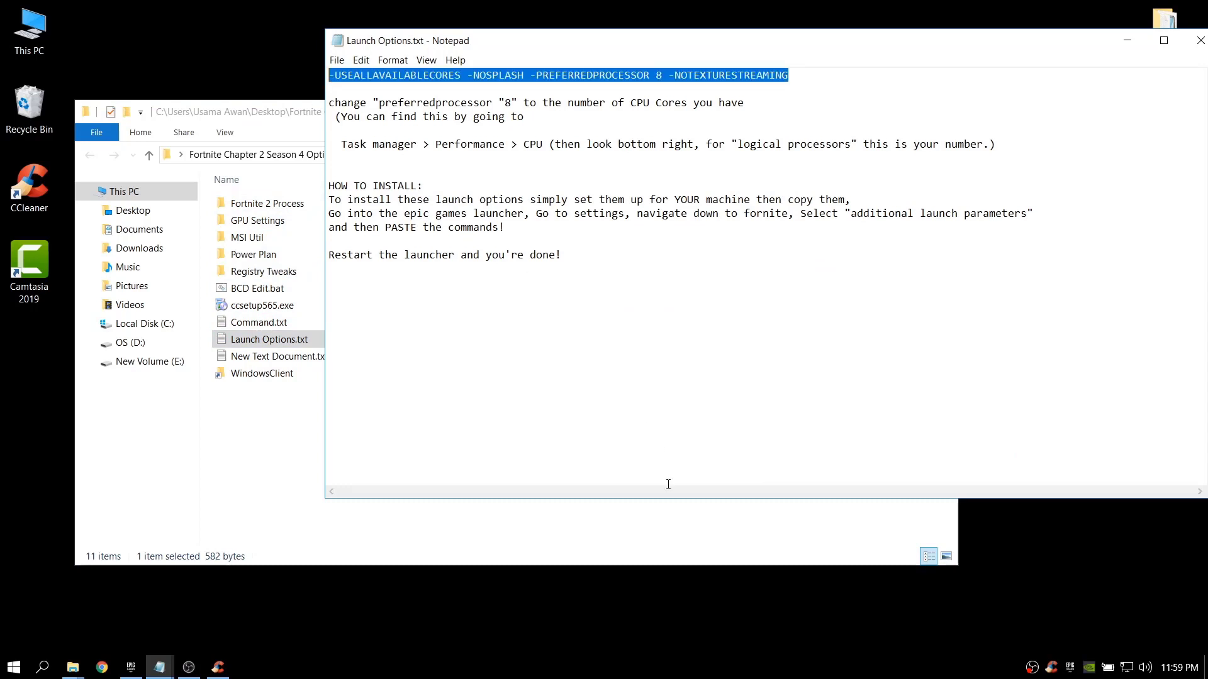
- Check the number of logical processors in Task Manager's CPU performance details and return to Launch Options.txt
{"action": "right_click", "coordinate": [692, 667]}
{"action": "left_click", "coordinate": [723, 599]}
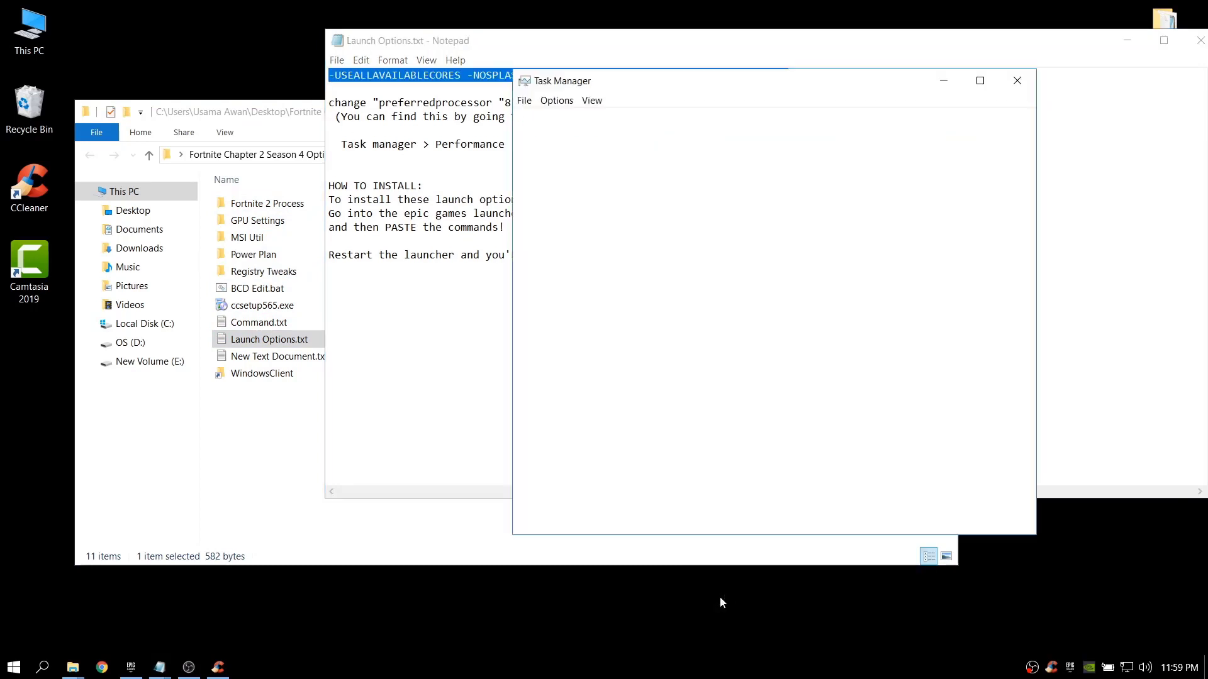
{"action": "left_click", "coordinate": [591, 120]}
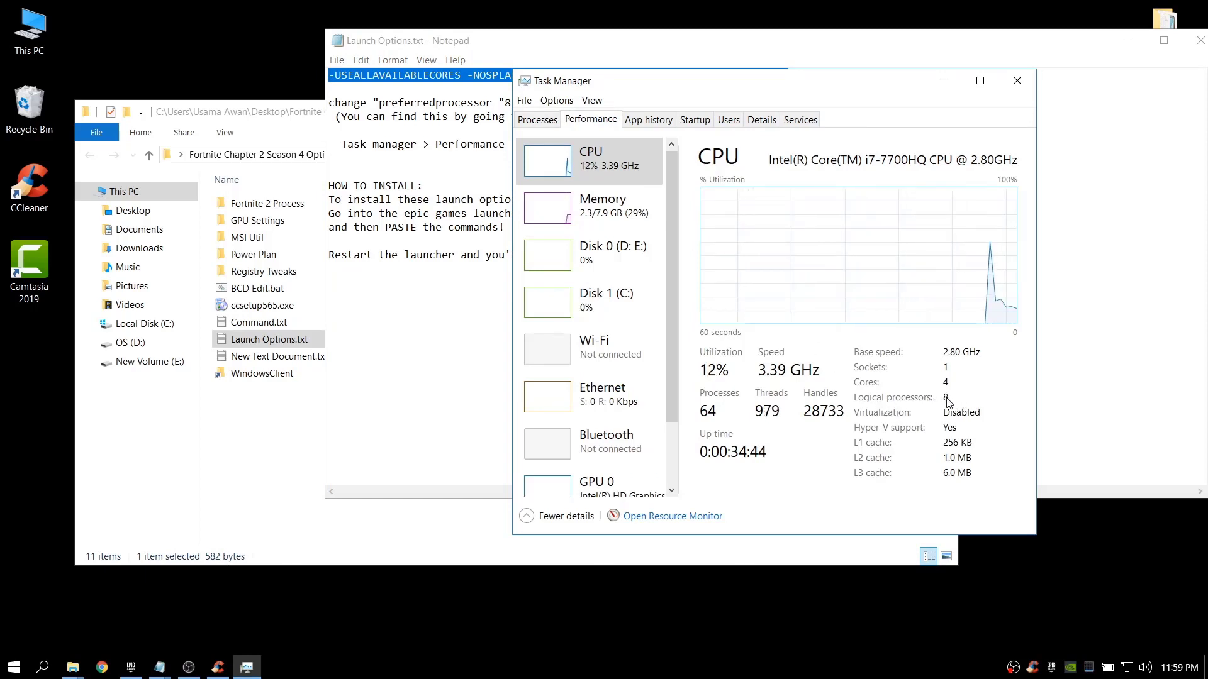
{"action": "left_click", "coordinate": [944, 80]}
{"action": "left_click", "coordinate": [632, 102]}
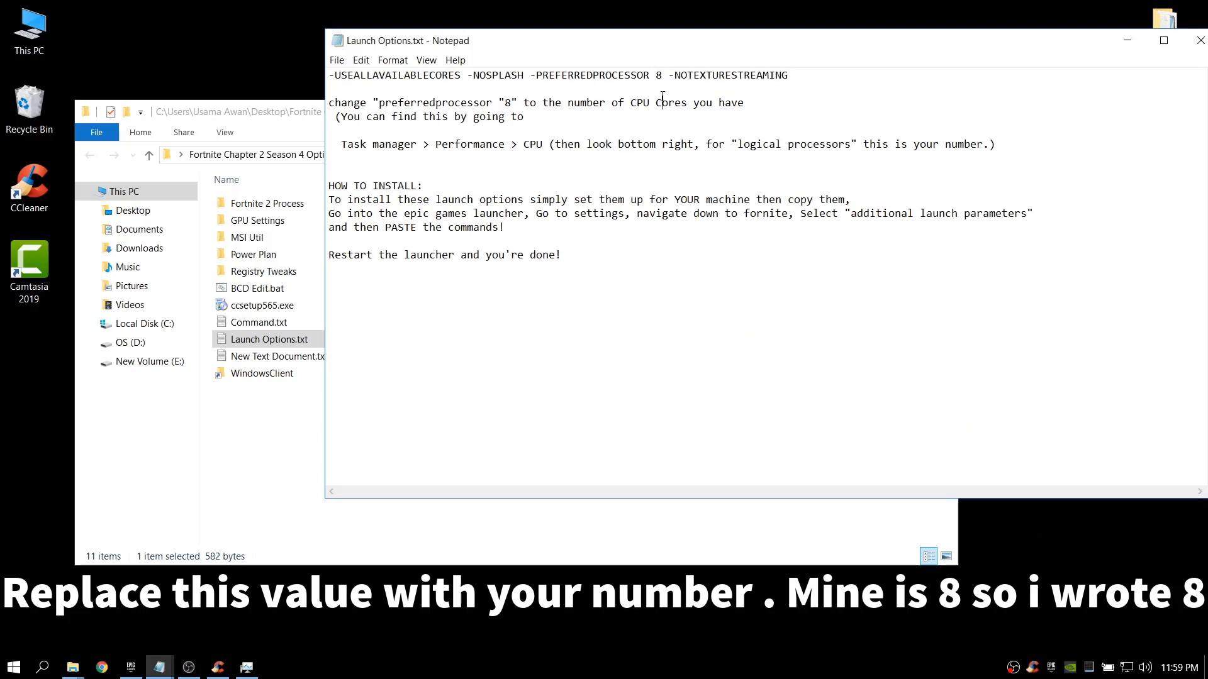
- Copy the line "-USEALLAVAILABLECORES -NOSPLASH -PREFERREDPROCESSOR 8 -NOTEXTURESTREAMING" from Launch Options.txt and close the file
{"action": "left_click_drag", "start_coordinate": [788, 75], "coordinate": [328, 76]}
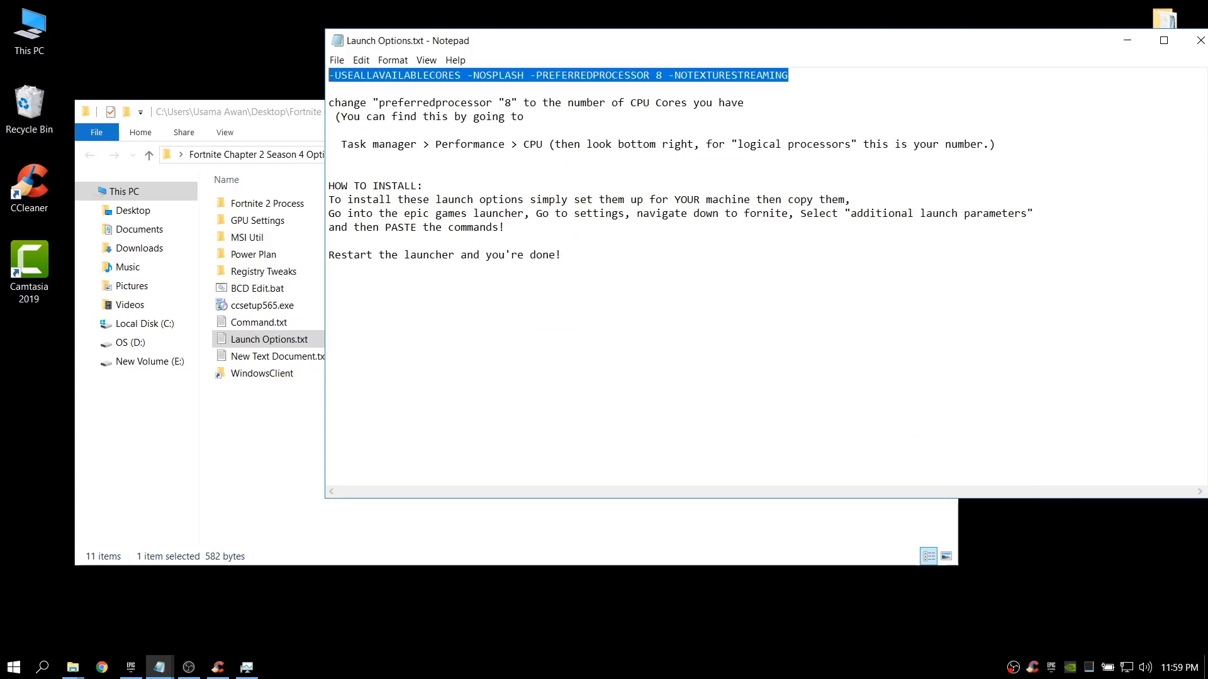
{"action": "right_click", "coordinate": [375, 79]}
{"action": "left_click", "coordinate": [472, 119]}
{"action": "left_click", "coordinate": [1200, 40]}
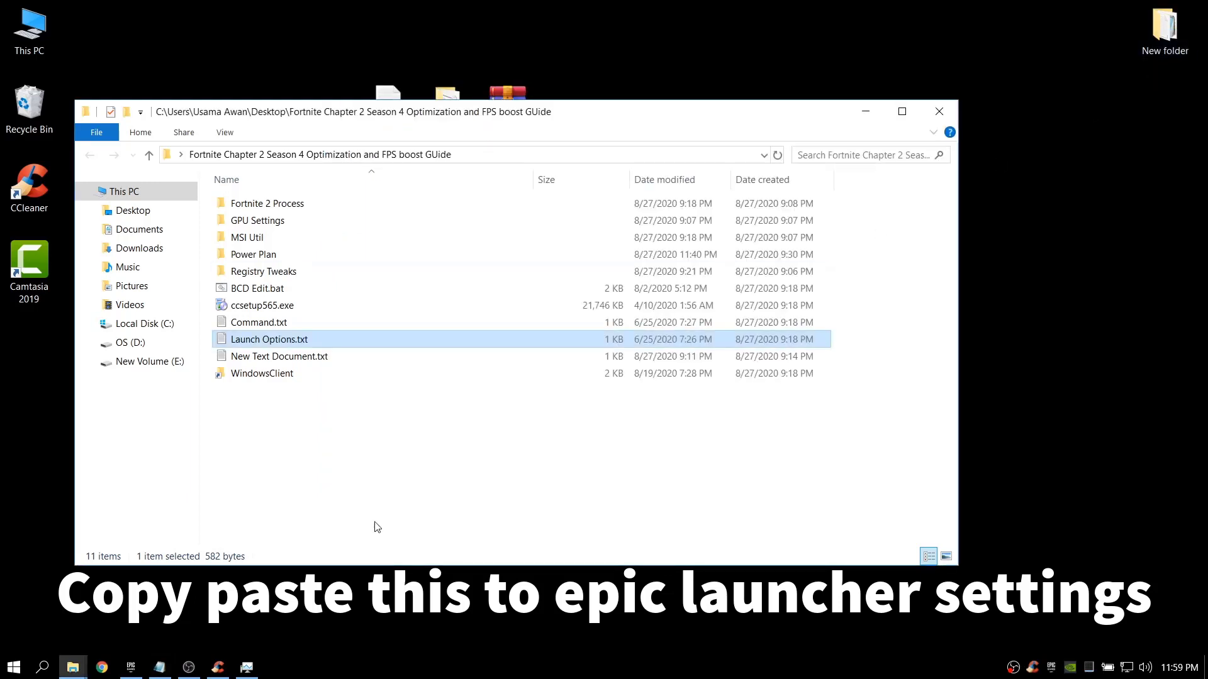
- Switch to the Epic Games Launcher and set Fortnite's additional command line arguments to "-USEALLAVAILABLECORES -NOSPLASH -PREFERREDPROCESSOR 8 -NOTEXTURESTREAMING"
{"action": "left_click", "coordinate": [131, 667]}
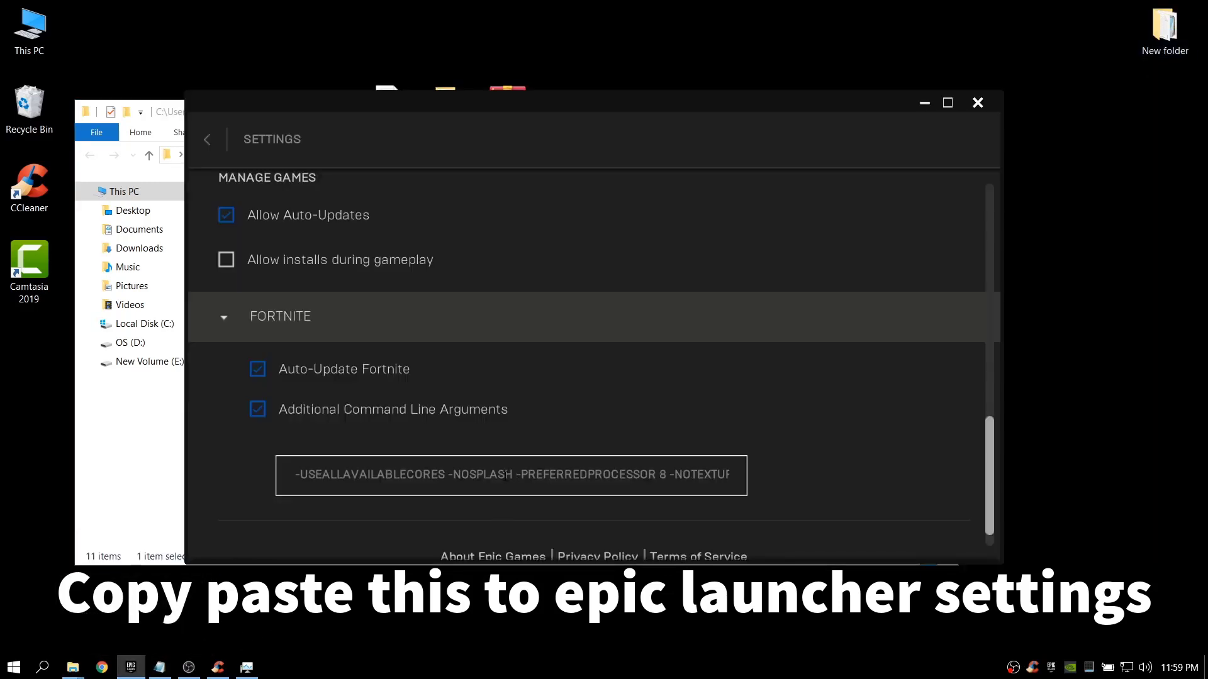
{"action": "double_click", "coordinate": [495, 476]}
{"action": "left_click", "coordinate": [495, 476]}
{"action": "key", "text": "ctrl+a"}
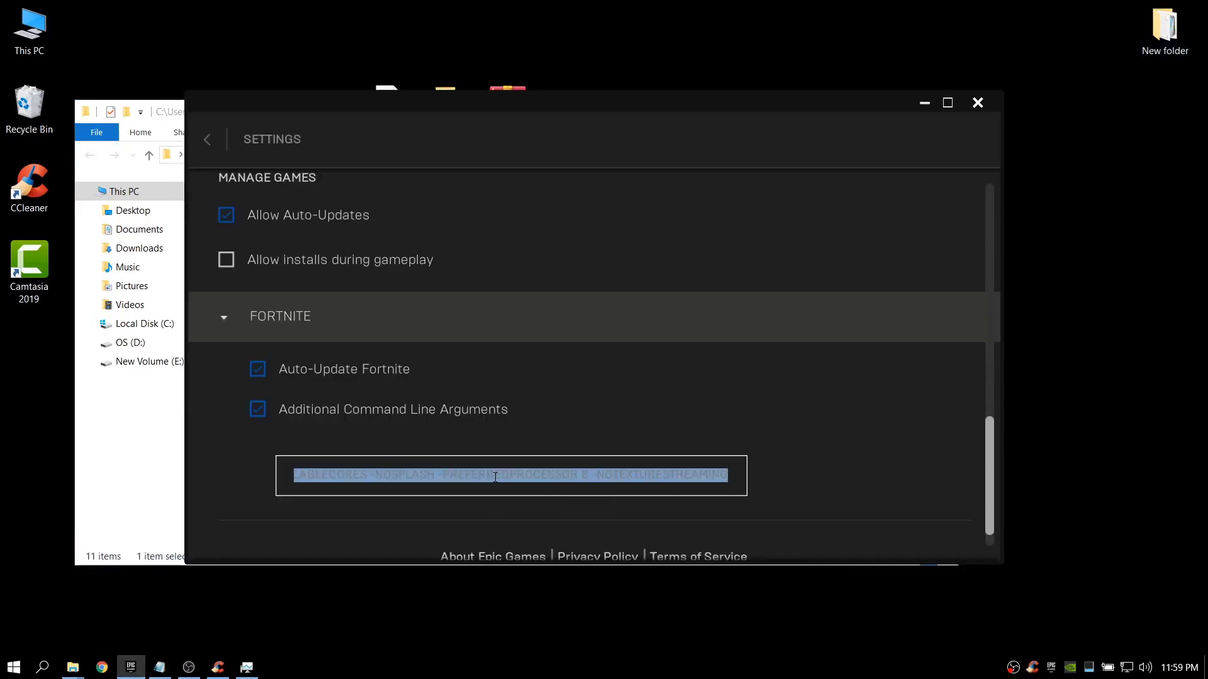
{"action": "key", "text": "End"}
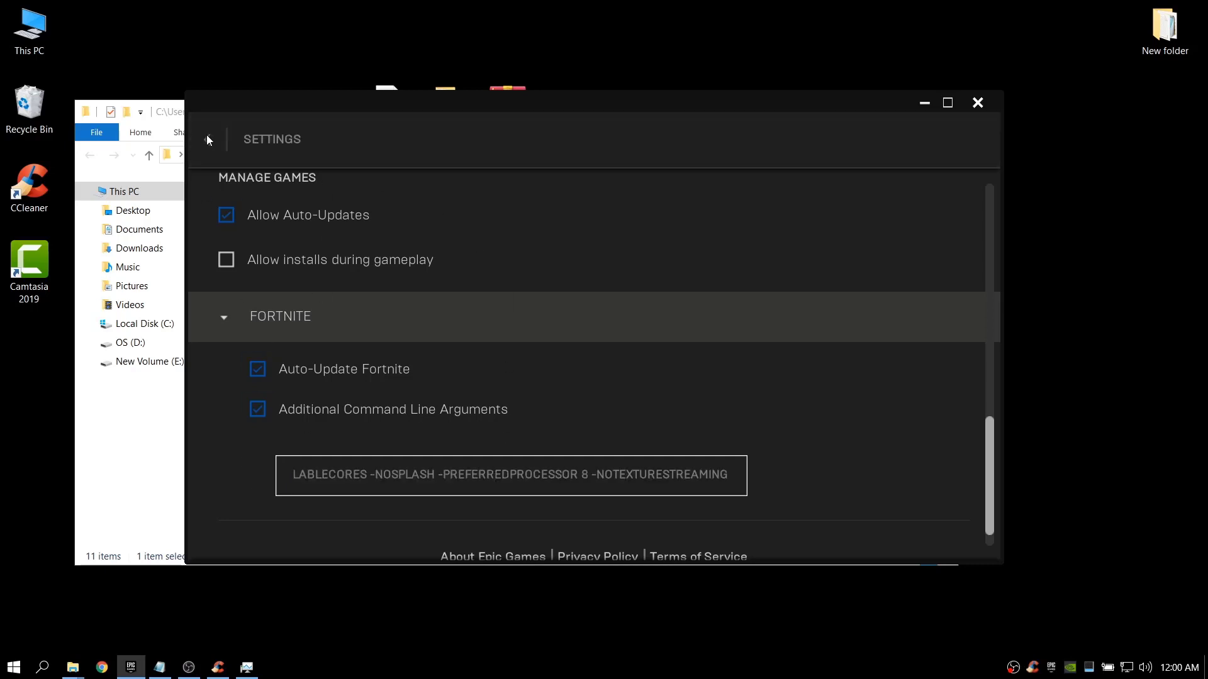
- Leave the launcher settings, view the Free Games section of the store, and minimize the launcher
{"action": "left_click", "coordinate": [210, 151]}
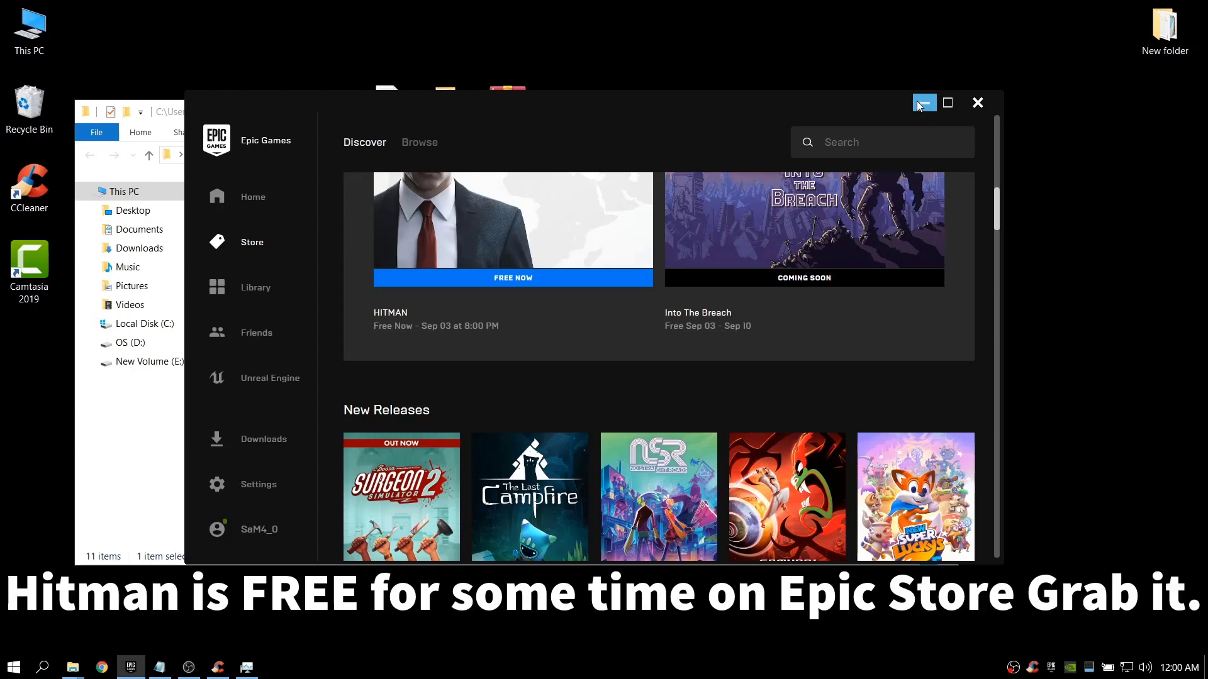
{"action": "scroll", "coordinate": [551, 356], "scroll_direction": "up", "scroll_amount": 4}
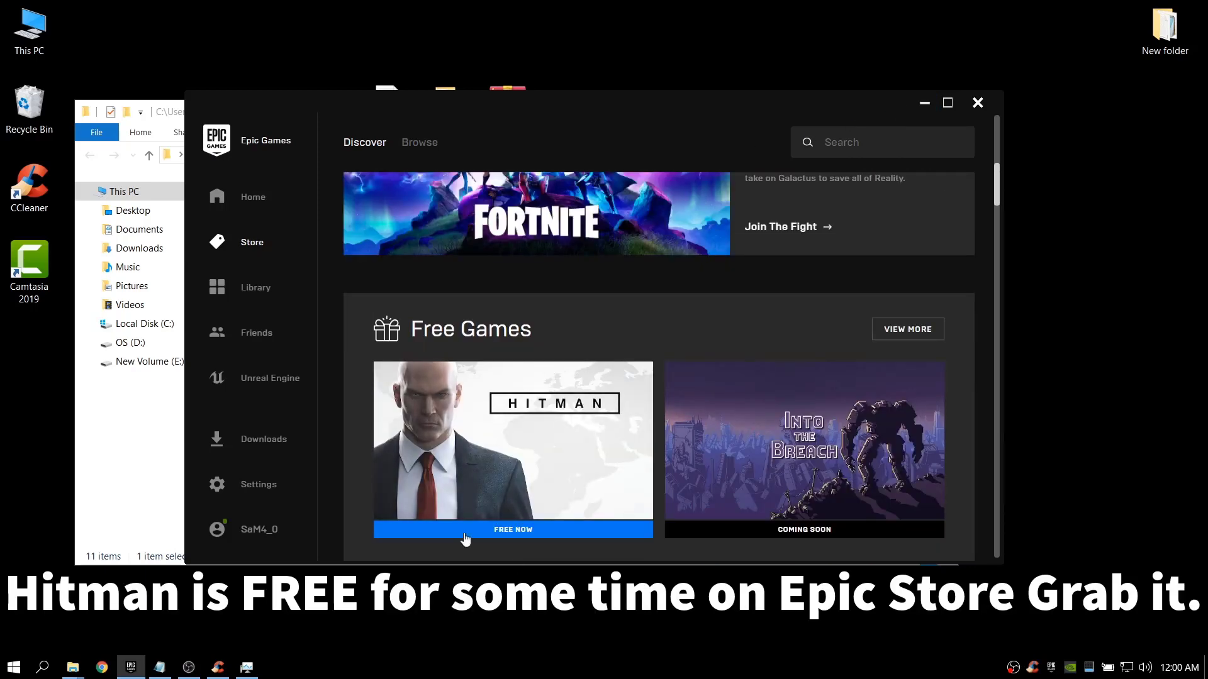
{"action": "left_click", "coordinate": [924, 102]}
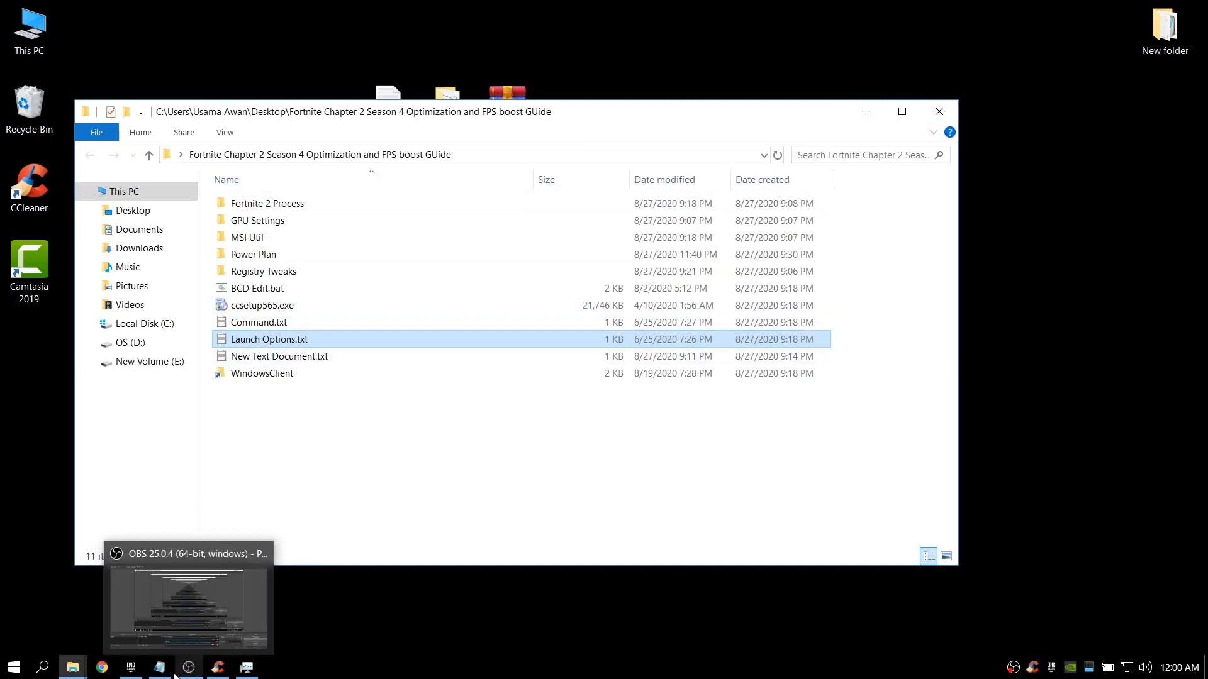
- Switch to CCleaner, fix the issues found by Health Check, and close the program
{"action": "left_click", "coordinate": [208, 675]}
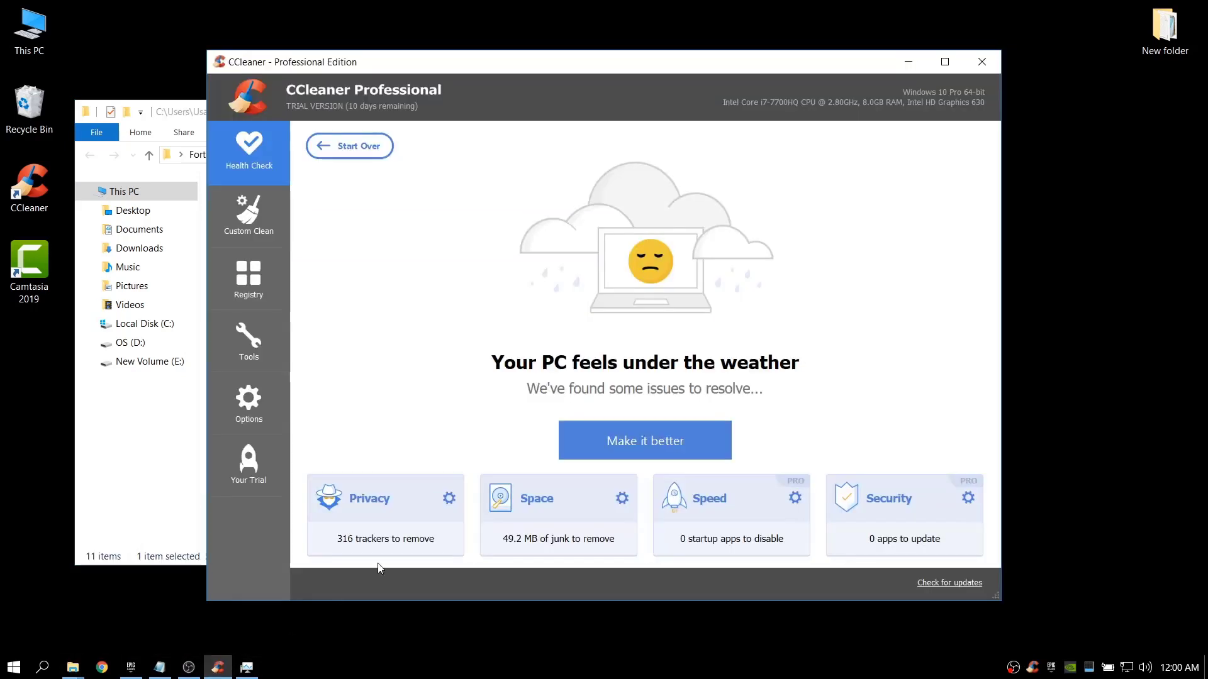
{"action": "left_click", "coordinate": [641, 435]}
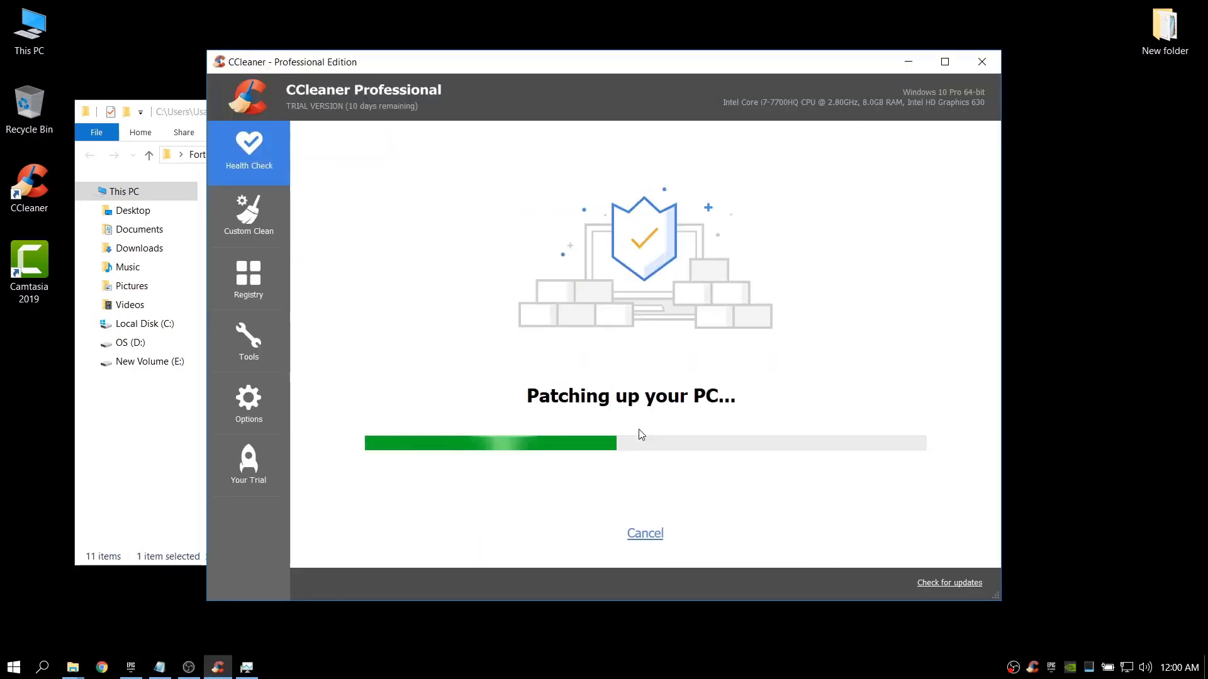
{"action": "left_click", "coordinate": [972, 67]}
- Highlight "Resolution" in the Notepad checklist and minimize Notepad
{"action": "left_click", "coordinate": [160, 667]}
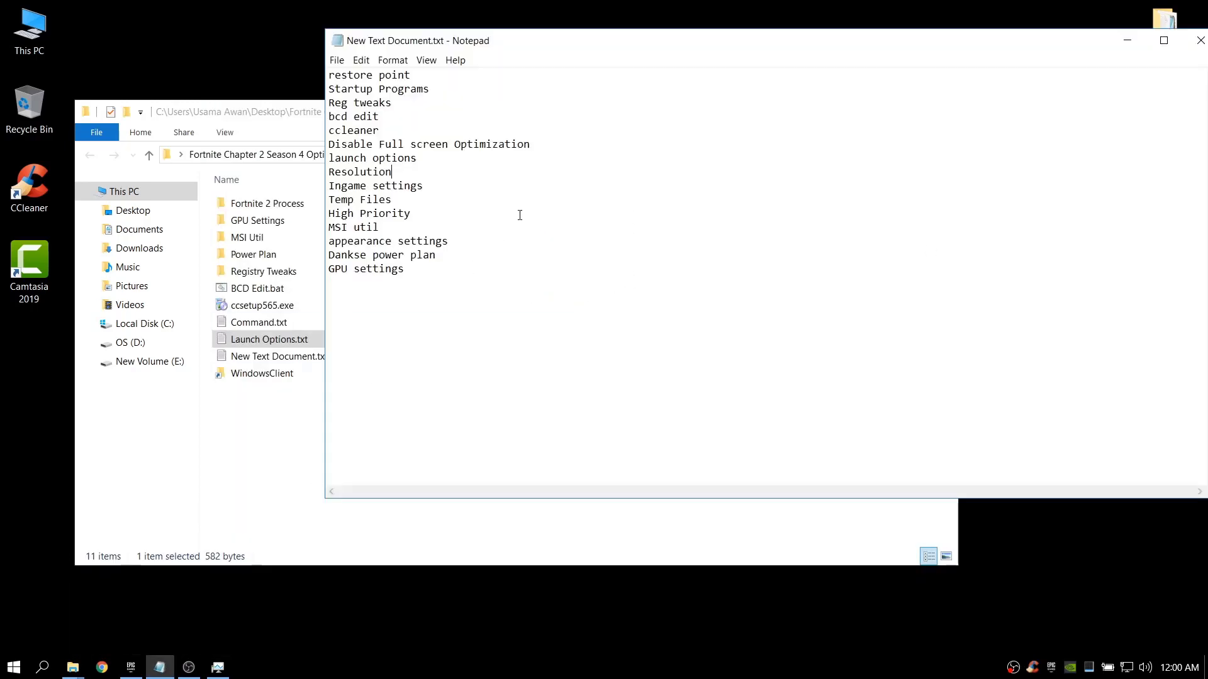
{"action": "left_click_drag", "start_coordinate": [328, 172], "coordinate": [399, 173]}
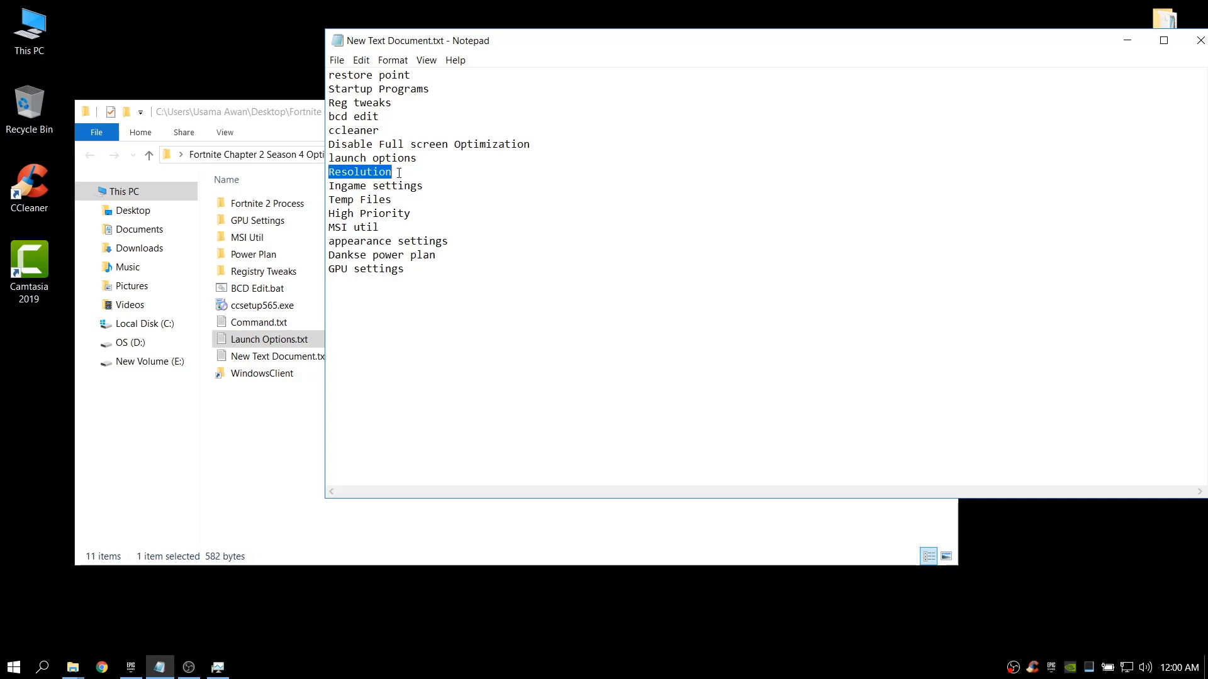
{"action": "left_click", "coordinate": [447, 176]}
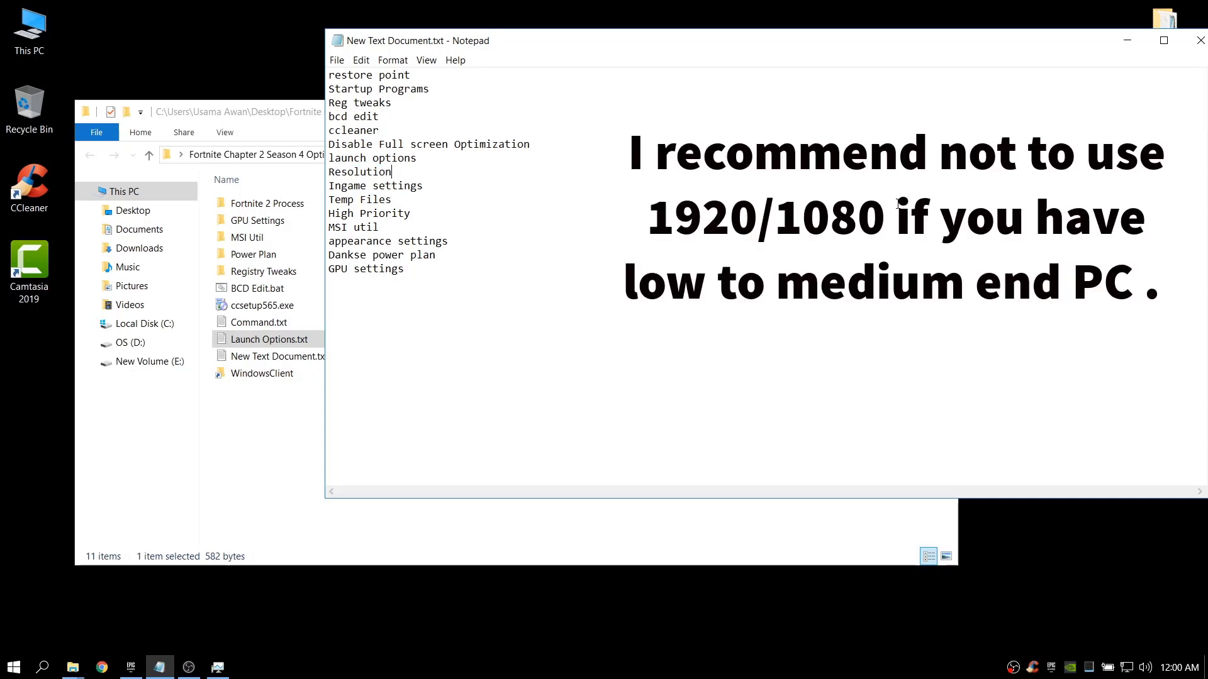
{"action": "left_click", "coordinate": [1127, 40]}
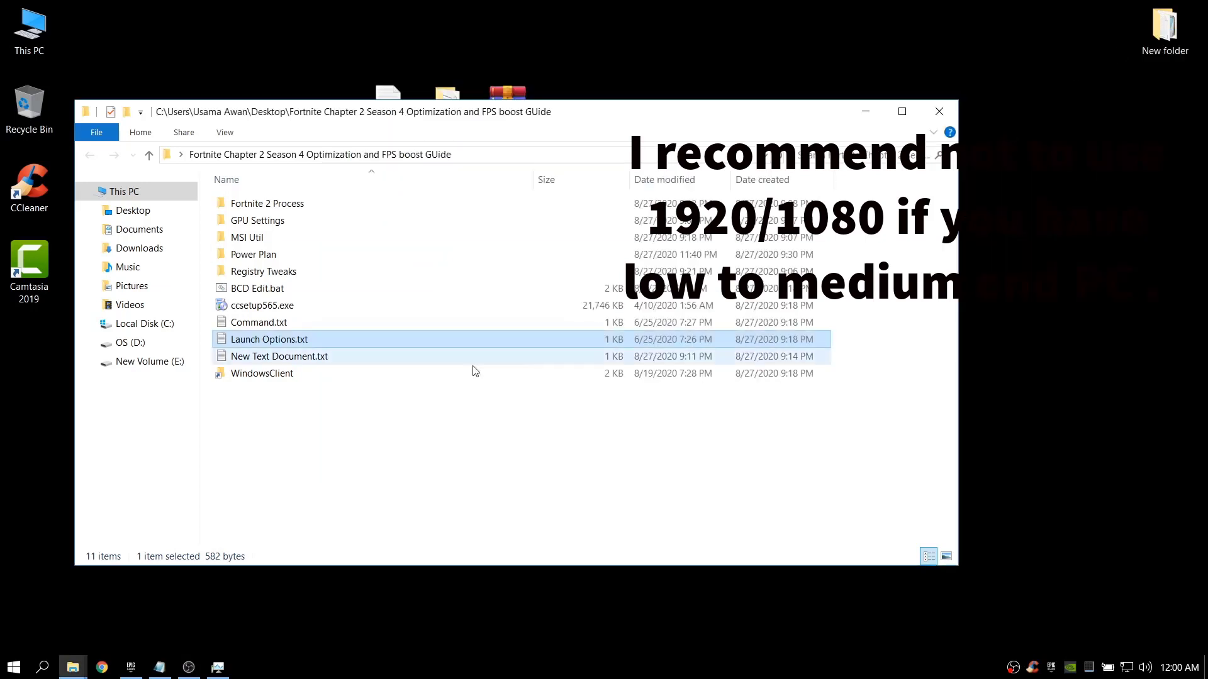
- Open the WindowsClient config folder and check the Read-only attribute in the properties of GameUserSettings.ini
{"action": "double_click", "coordinate": [277, 374]}
{"action": "right_click", "coordinate": [277, 227]}
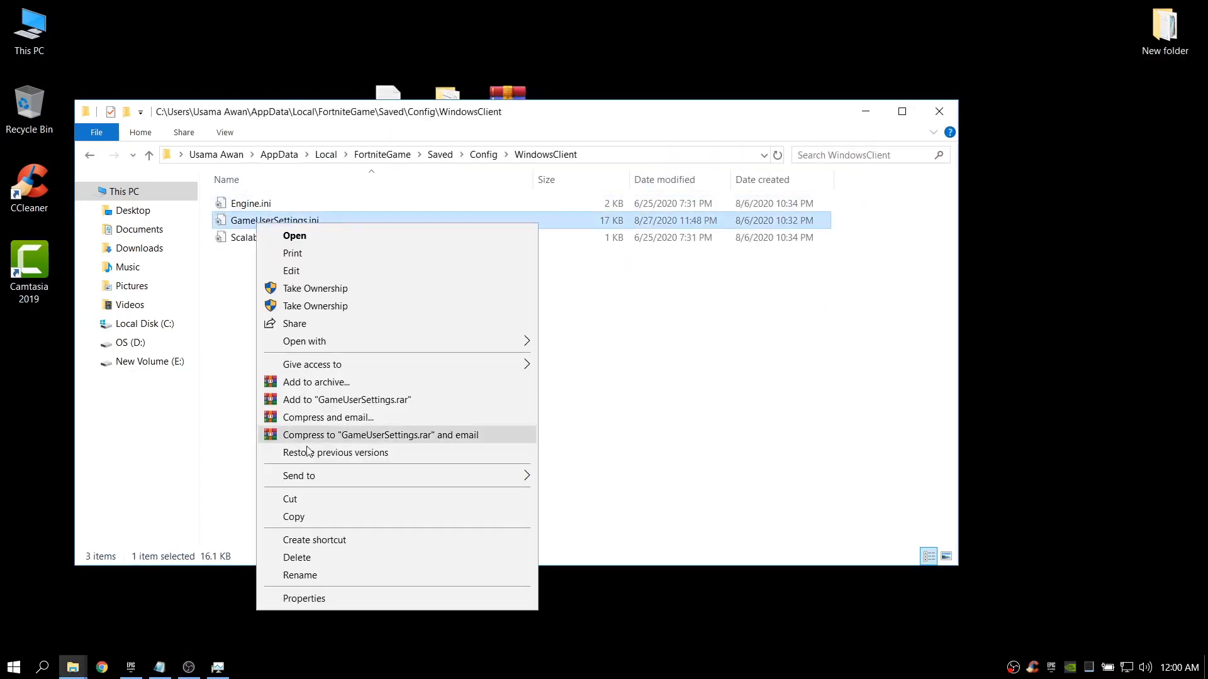
{"action": "left_click", "coordinate": [311, 596]}
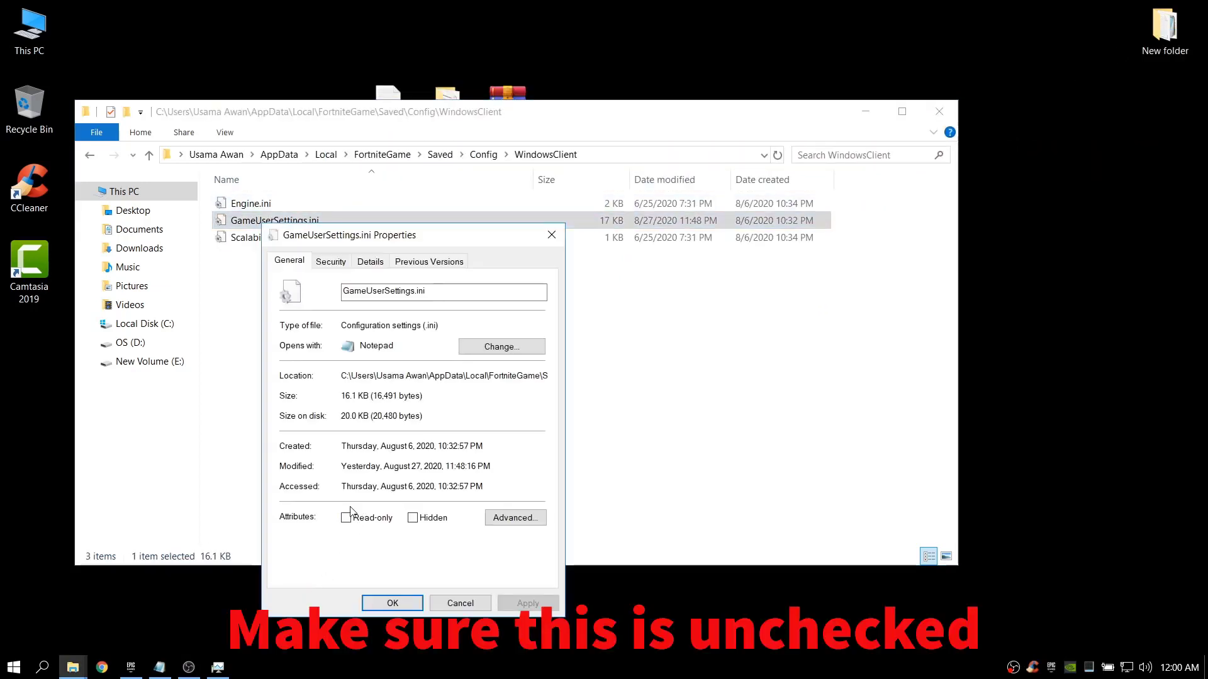
{"action": "left_click", "coordinate": [392, 603]}
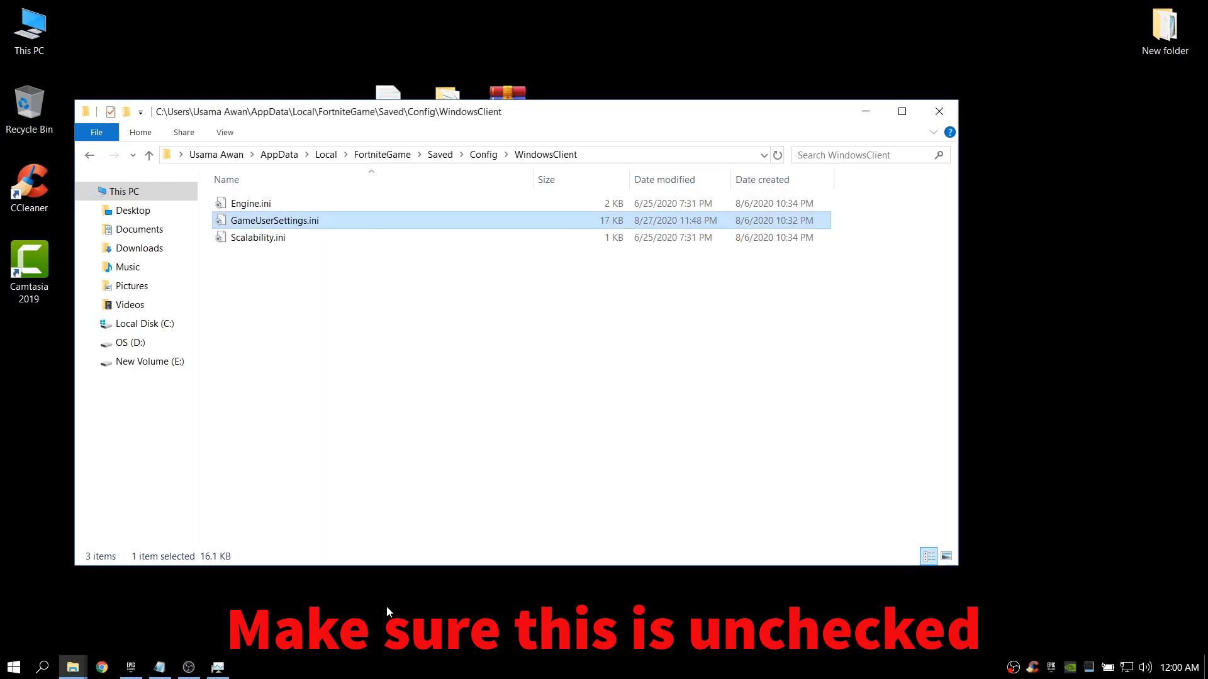
- Search GameUserSettings.ini for "sizex", examine the ResolutionSizeX and ResolutionSizeY lines, and close the file and its folder
{"action": "double_click", "coordinate": [264, 220]}
{"action": "left_click", "coordinate": [490, 224]}
{"action": "key", "text": "ctrl+f"}
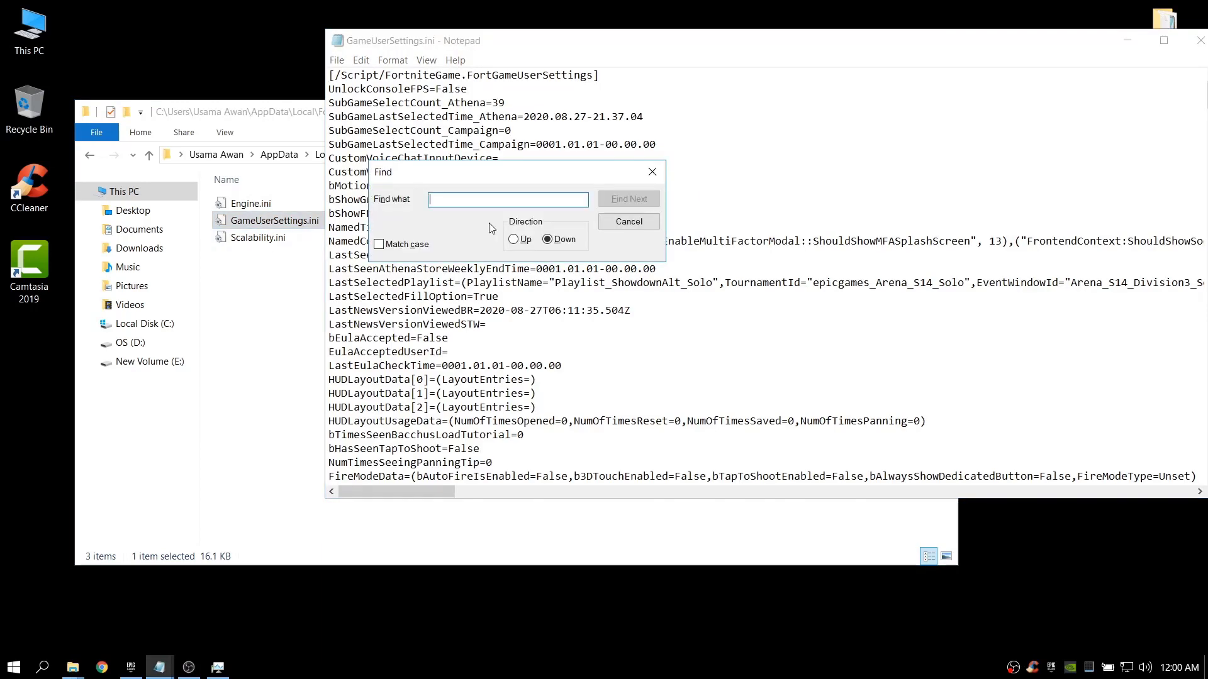
{"action": "type", "text": "sizex"}
{"action": "key", "text": "Return"}
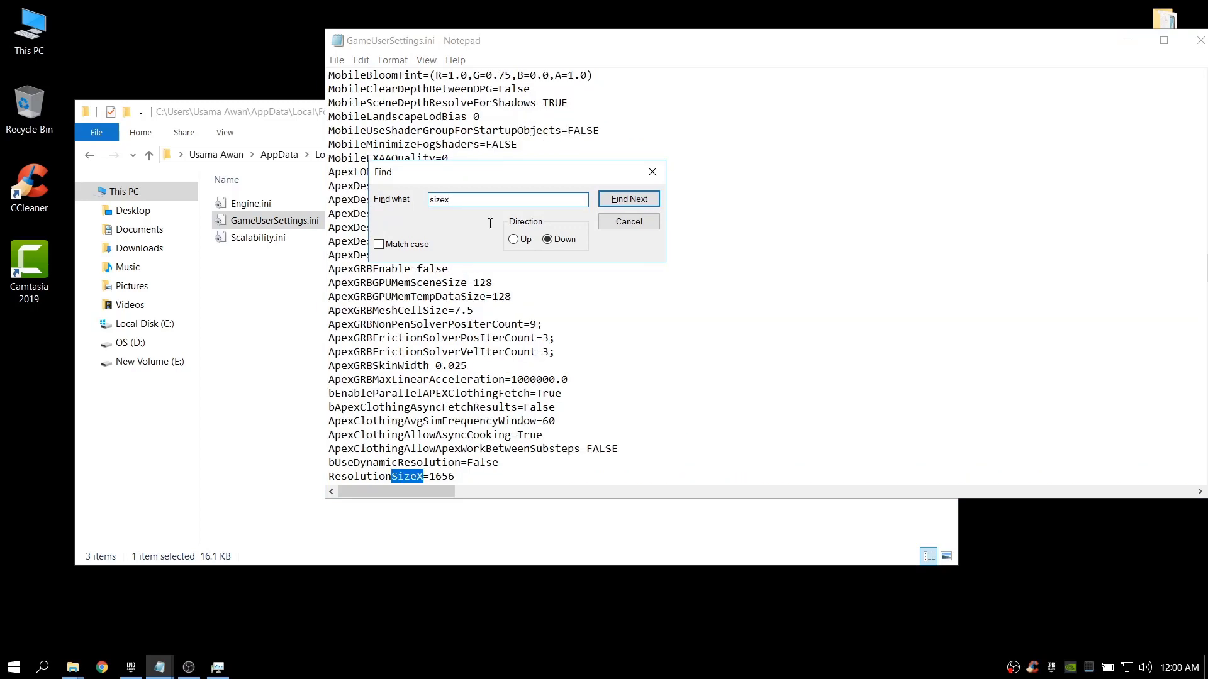
{"action": "left_click", "coordinate": [629, 221]}
{"action": "scroll", "coordinate": [546, 355], "scroll_direction": "down", "scroll_amount": 2}
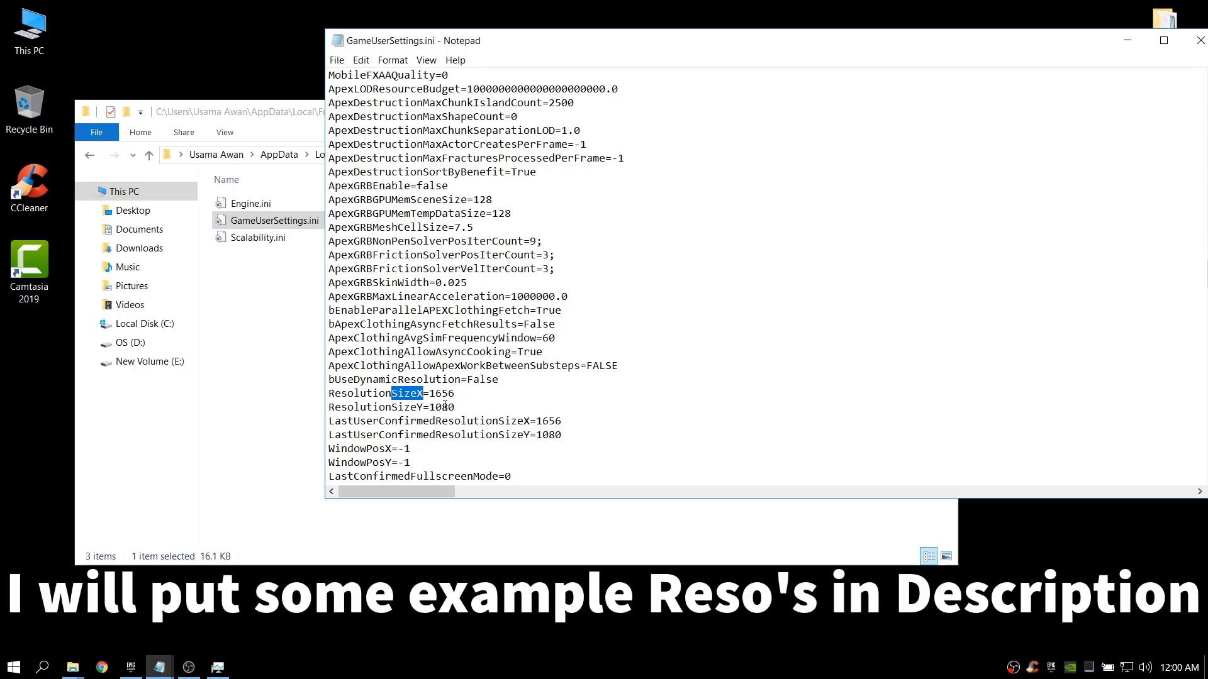
{"action": "left_click", "coordinate": [1199, 40]}
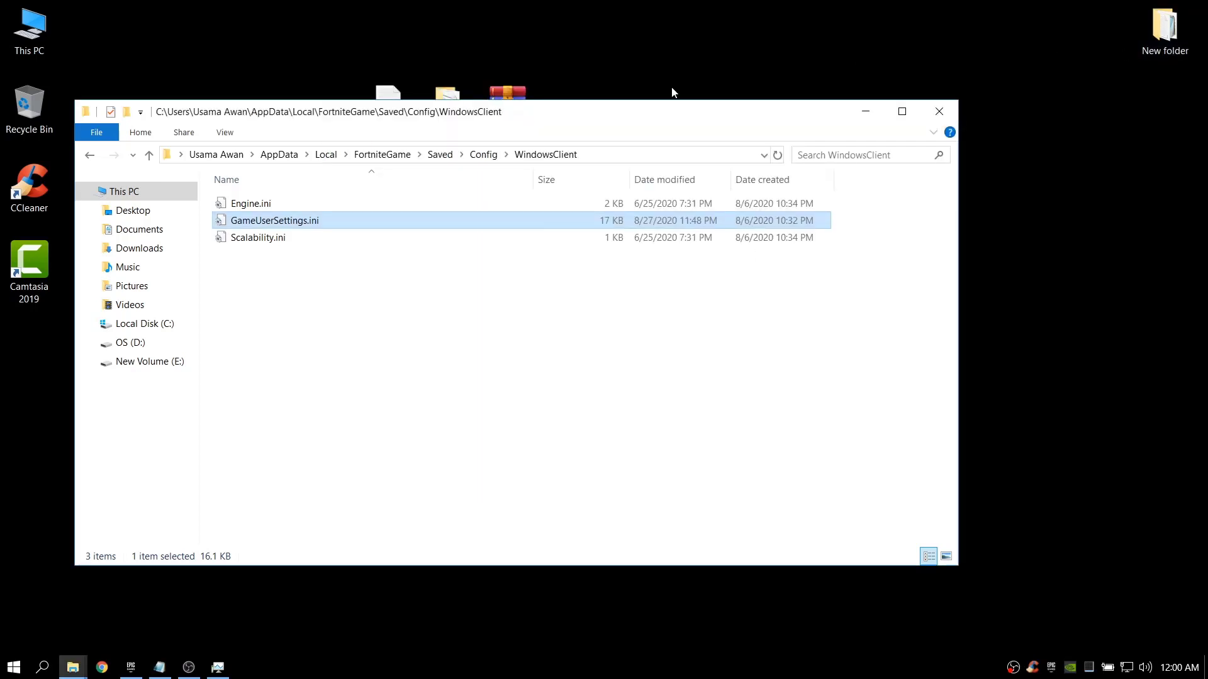
{"action": "left_click", "coordinate": [939, 112]}
- Return to the Notepad checklist and highlight "Ingame settings" followed by "Temp Files"
{"action": "left_click", "coordinate": [159, 667]}
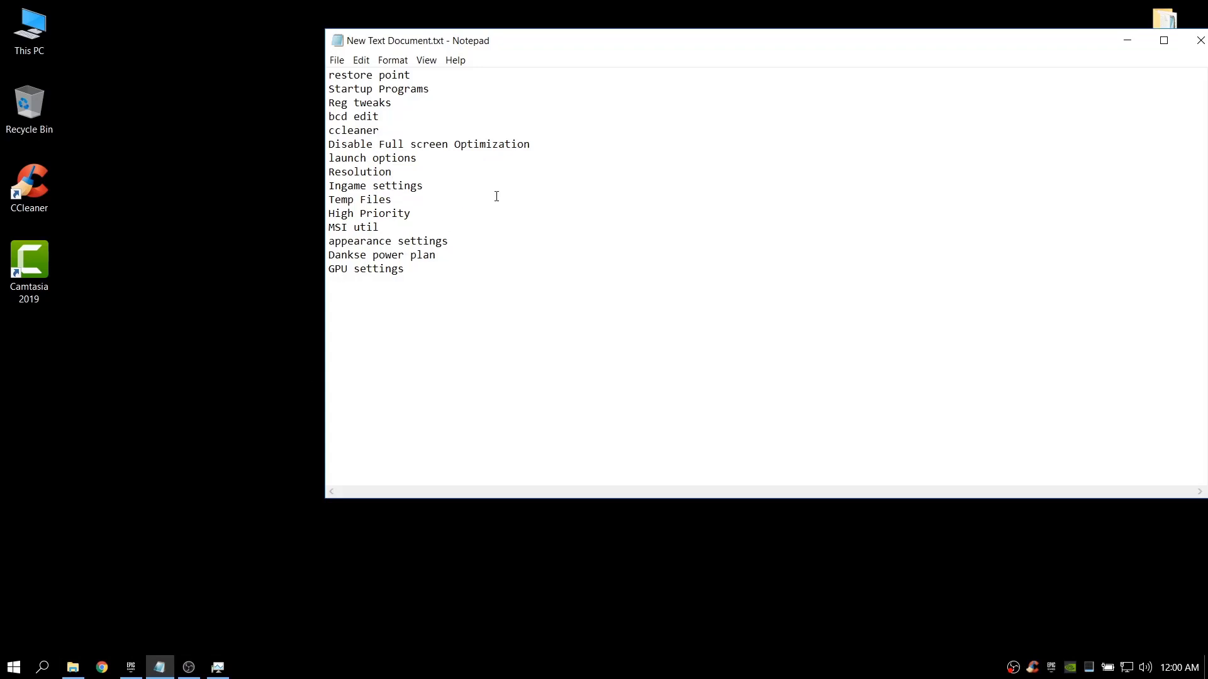
{"action": "left_click_drag", "start_coordinate": [432, 187], "coordinate": [327, 189]}
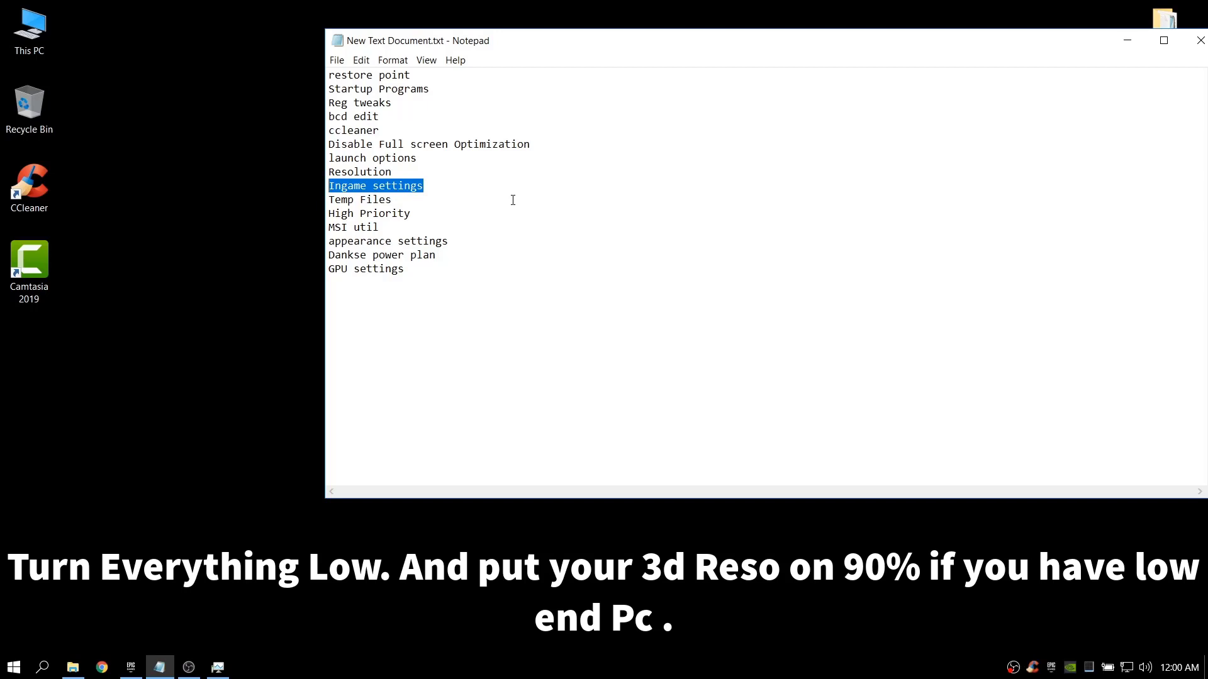
{"action": "left_click_drag", "start_coordinate": [463, 199], "coordinate": [340, 200]}
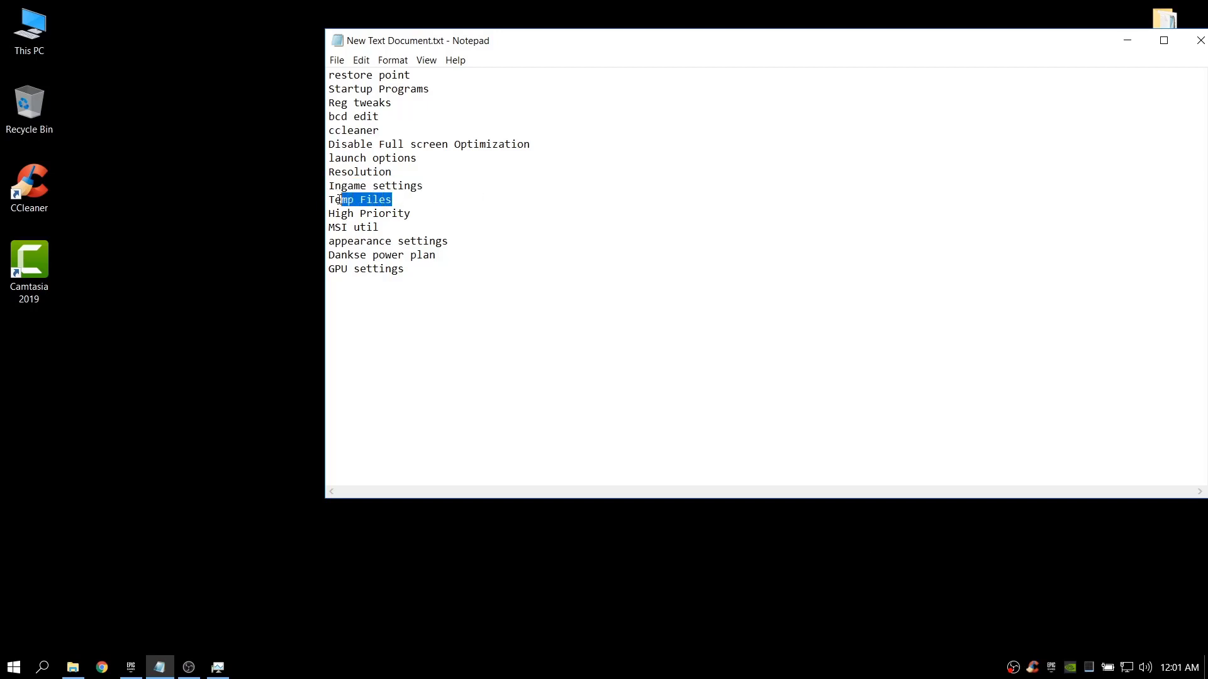
{"action": "left_click", "coordinate": [508, 198]}
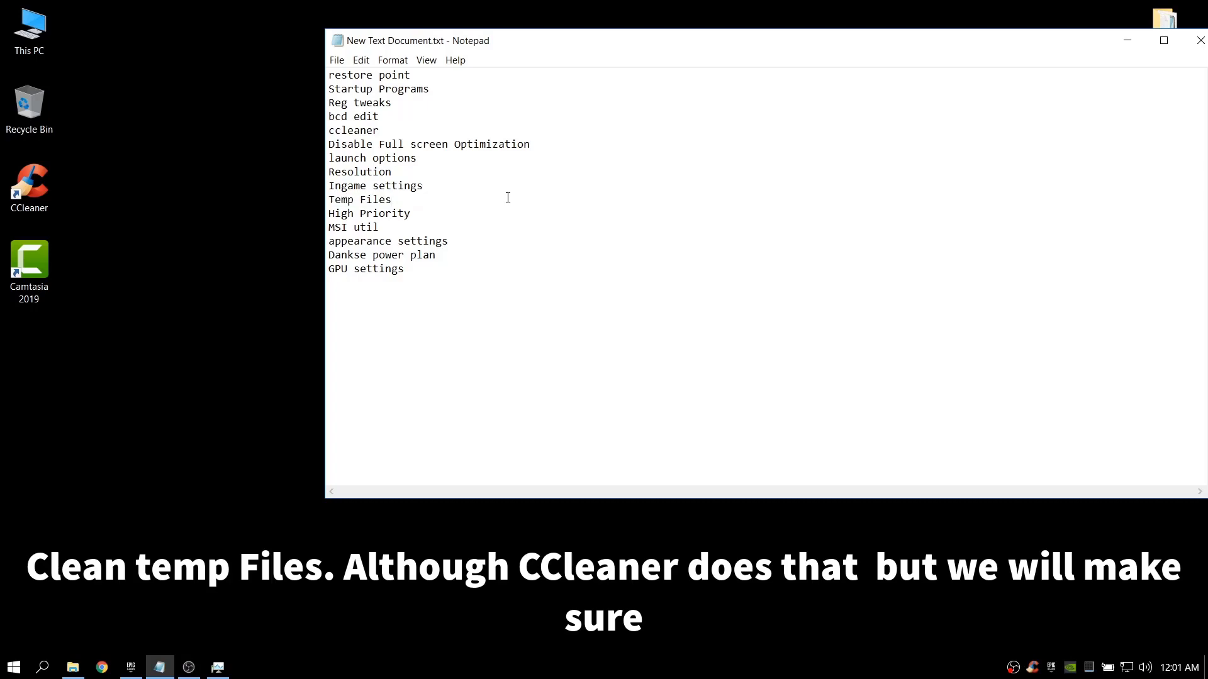
- Open the Windows temp folder with the Run command "temp", check it for leftover files, and close it
{"action": "key", "text": "super+r"}
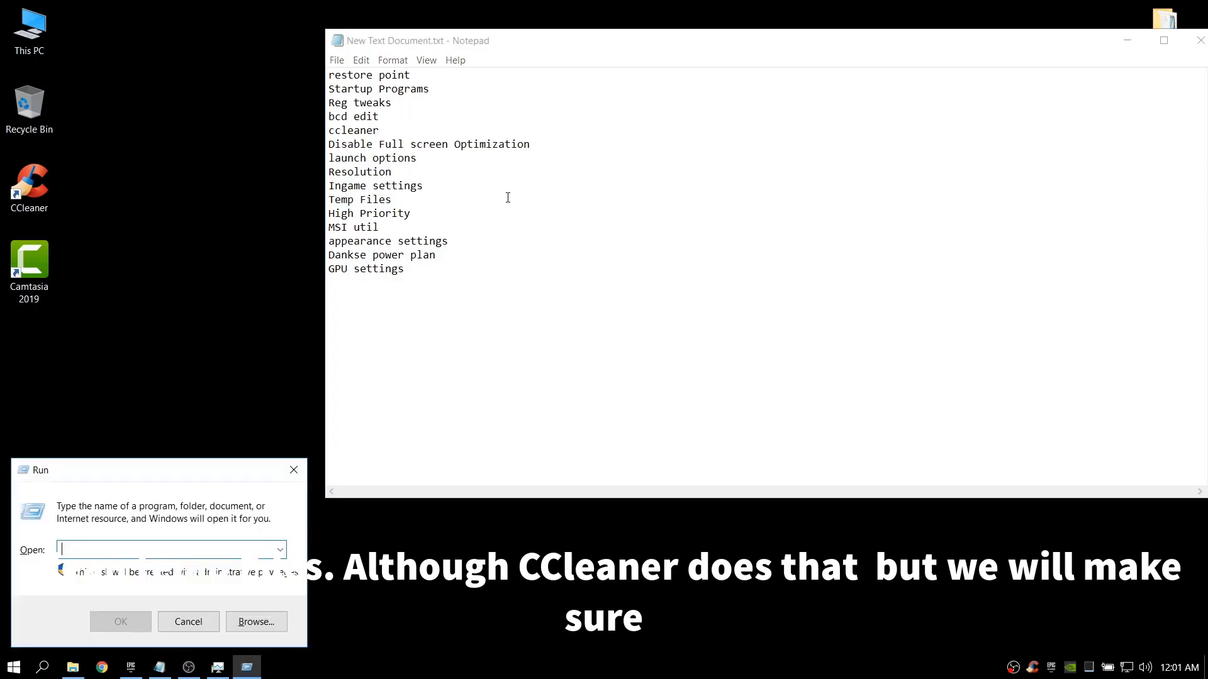
{"action": "type", "text": "temp"}
{"action": "key", "text": "Return"}
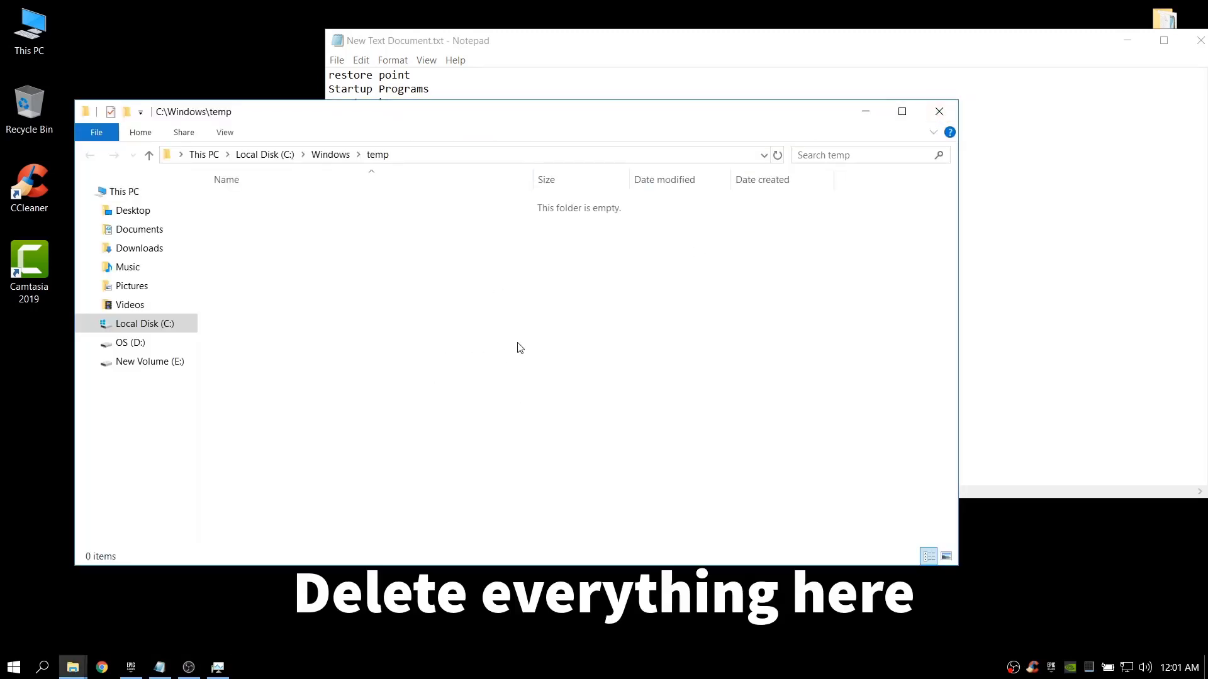
{"action": "left_click", "coordinate": [949, 119]}
- Open the user temp folder with the Run command "%temp%", delete everything in it, skip all items in use, and close it
{"action": "key", "text": "super+r"}
{"action": "type", "text": "%"}
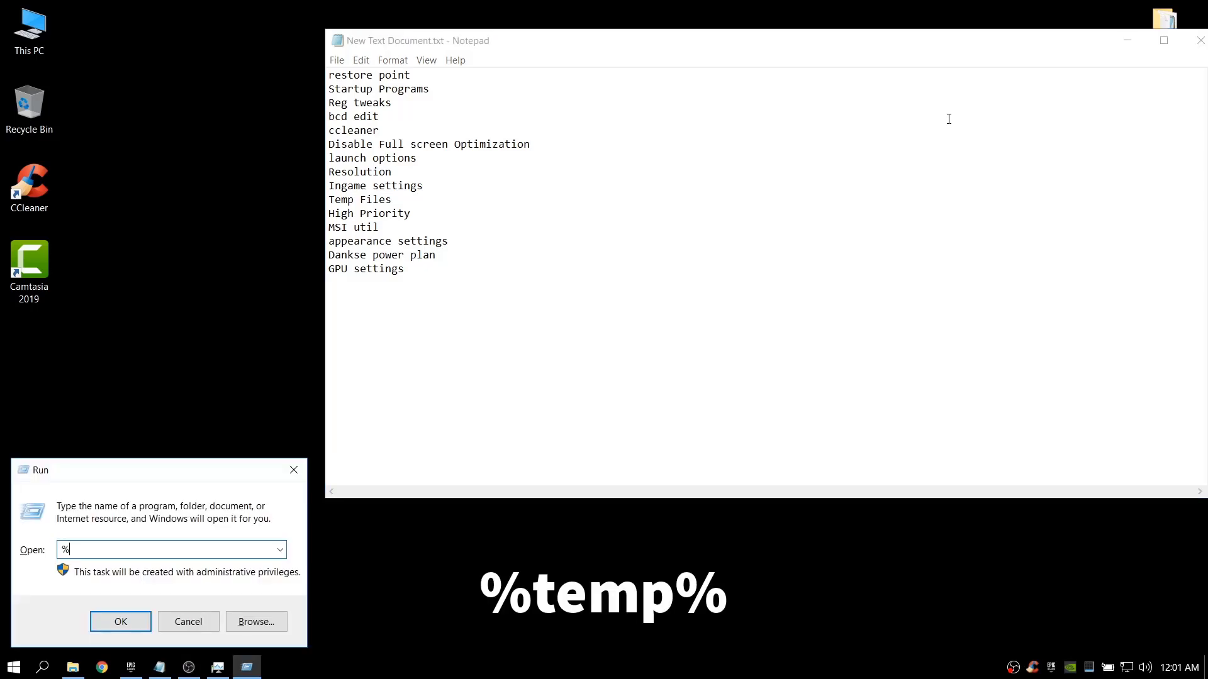
{"action": "key", "text": "Return"}
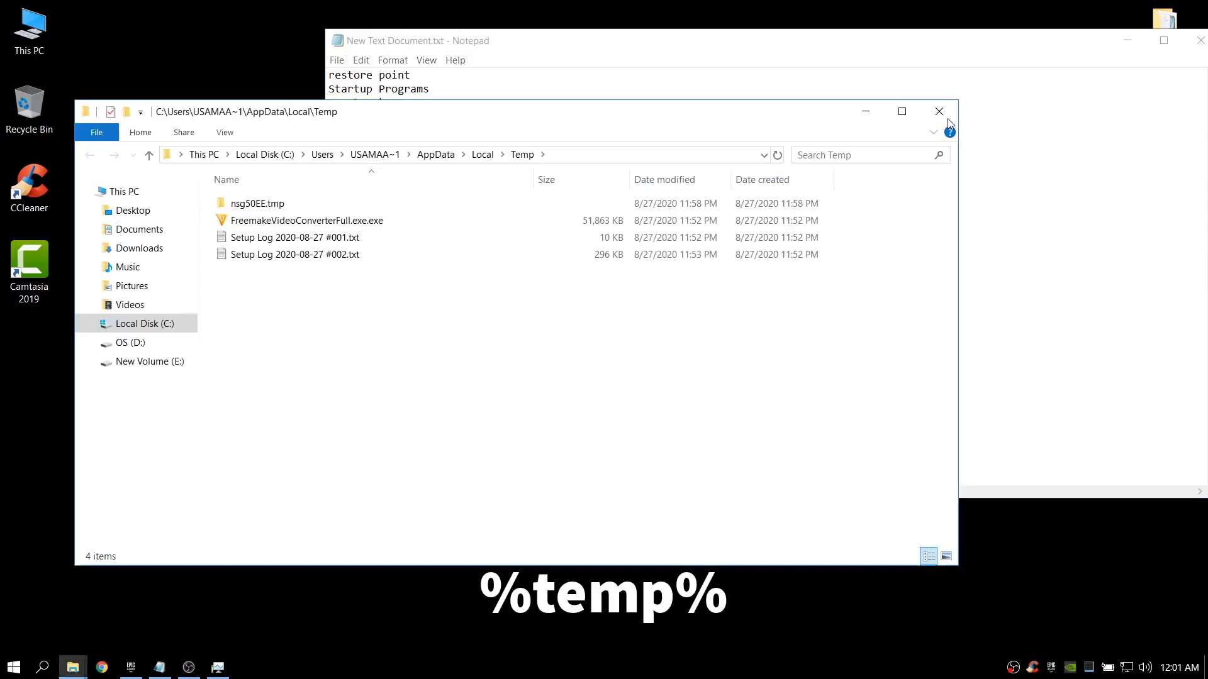
{"action": "key", "text": "ctrl+a"}
{"action": "key", "text": "Delete"}
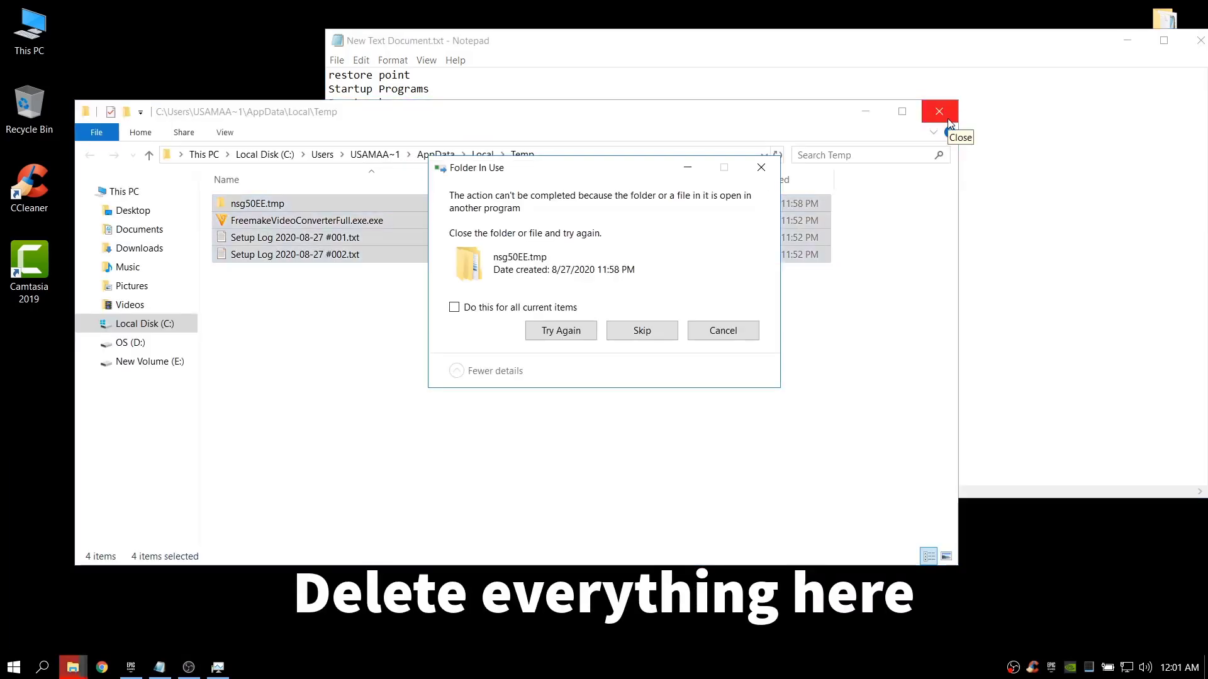
{"action": "left_click", "coordinate": [527, 308]}
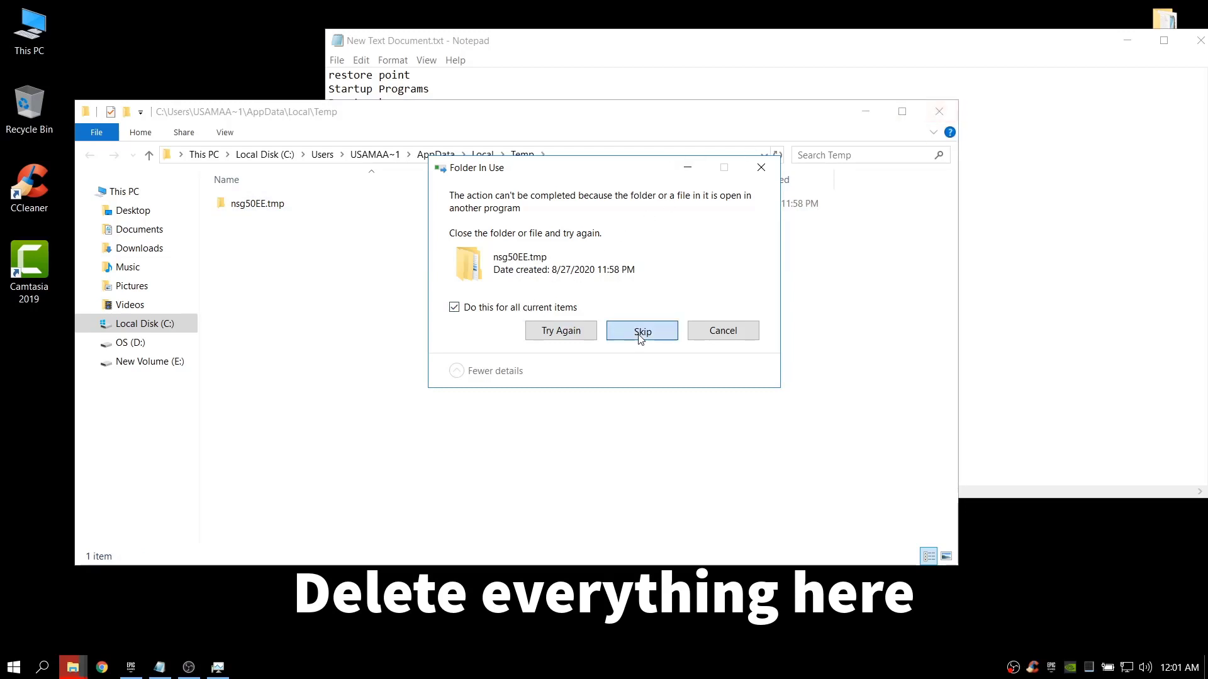
{"action": "left_click", "coordinate": [637, 333]}
{"action": "left_click", "coordinate": [939, 112]}
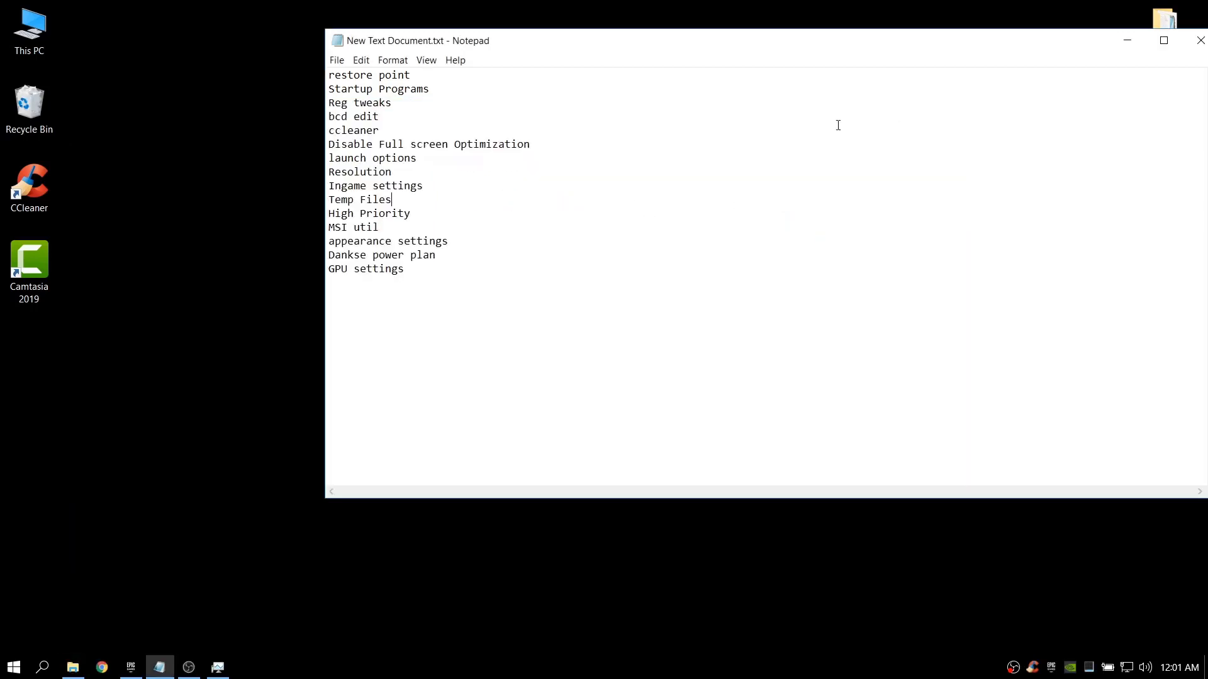
- Highlight "High Priority" in the checklist and merge FortniteHighPriority.reg from the guide's Fortnite 2 Process folder into the registry
{"action": "left_click_drag", "start_coordinate": [428, 217], "coordinate": [327, 215]}
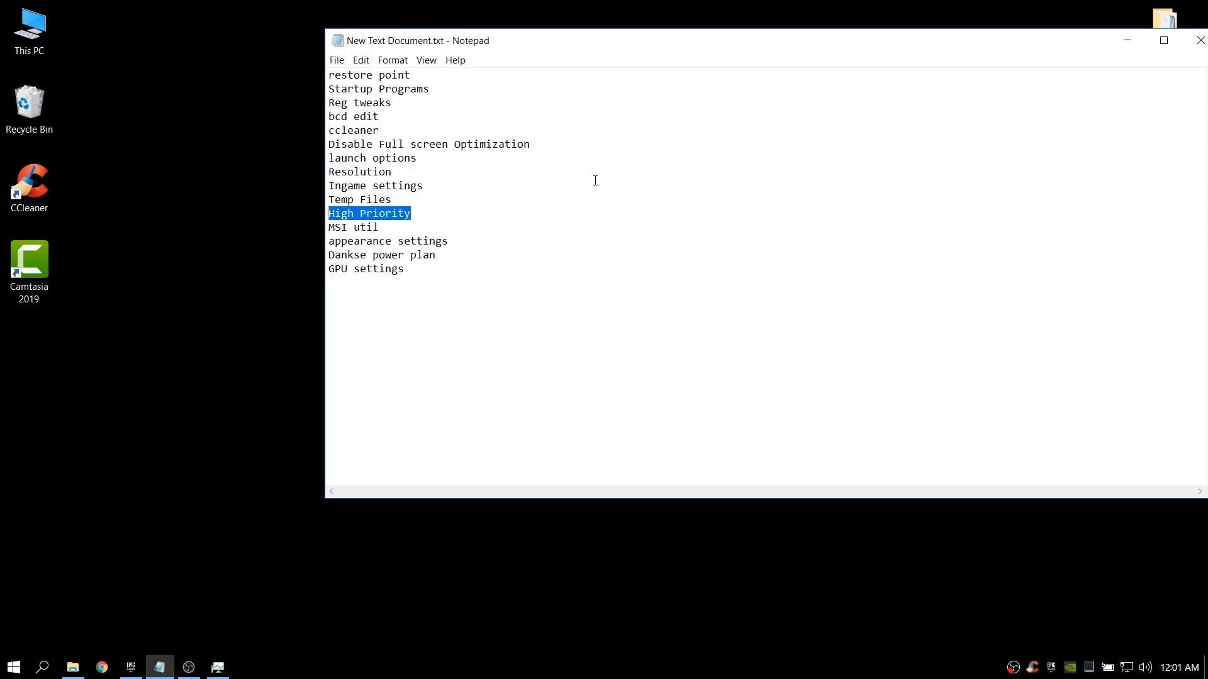
{"action": "left_click", "coordinate": [1127, 43]}
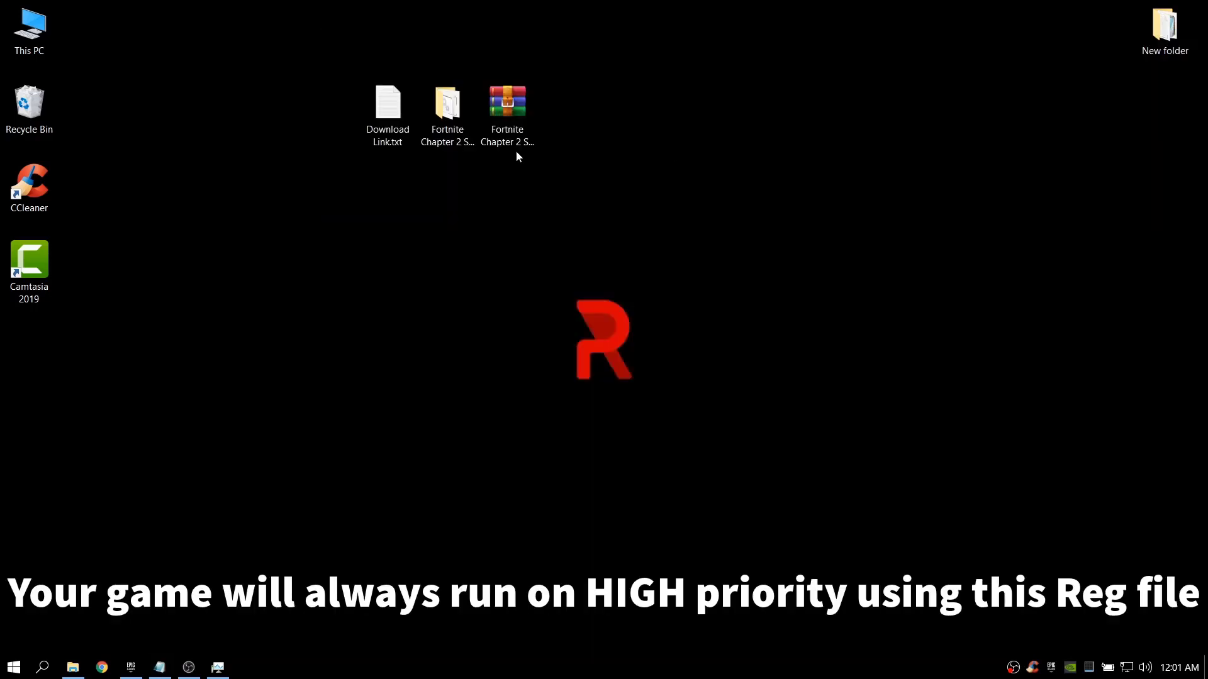
{"action": "double_click", "coordinate": [447, 107]}
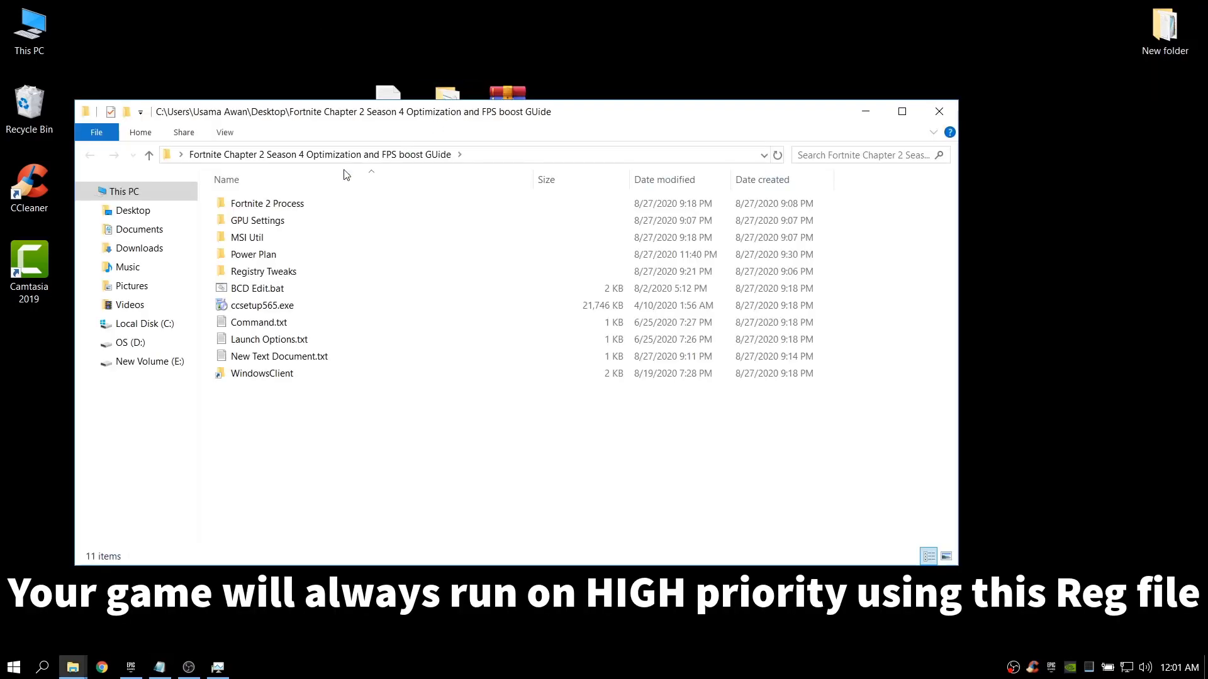
{"action": "double_click", "coordinate": [257, 205]}
{"action": "double_click", "coordinate": [248, 220]}
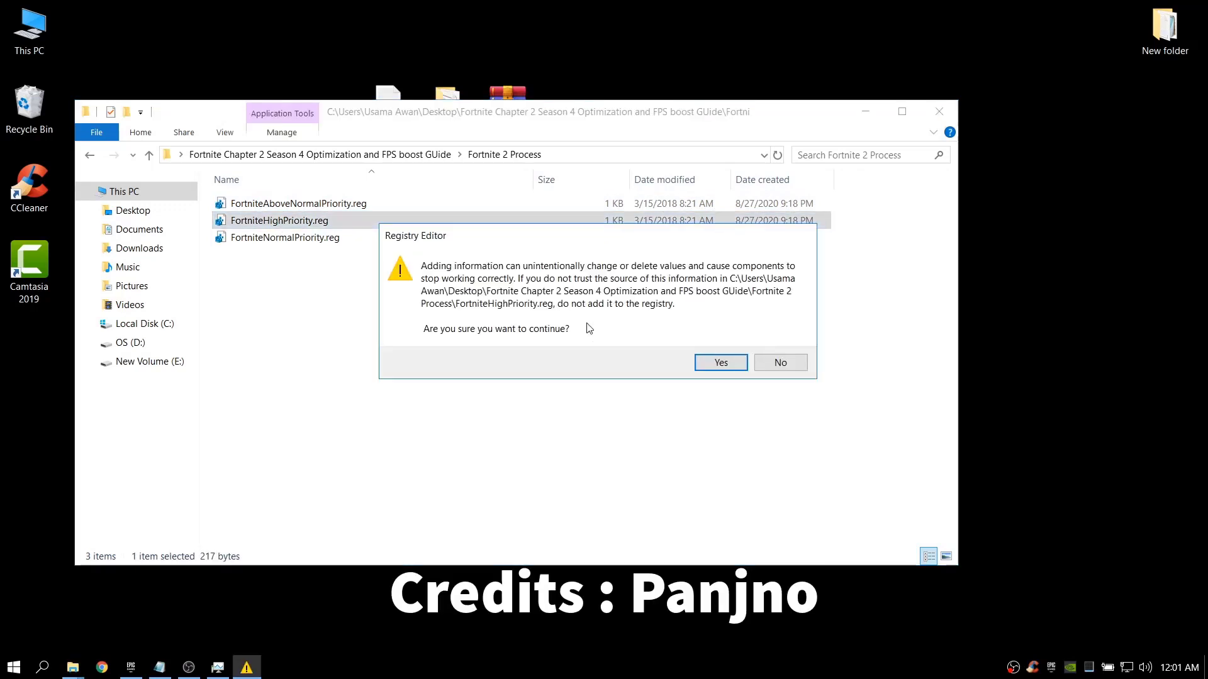
{"action": "left_click", "coordinate": [721, 362]}
{"action": "left_click", "coordinate": [776, 344]}
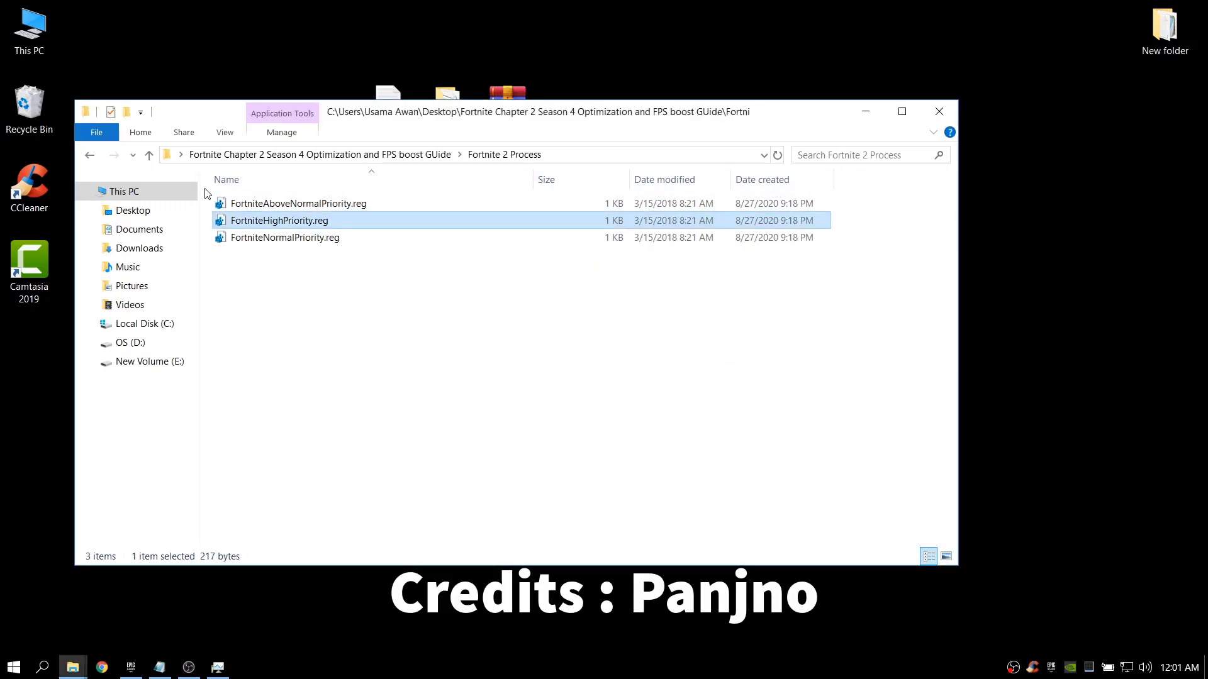
- Reopen the Fortnite 2 Process folder, look at the Normal and Above Normal priority registry files, and close the folder
{"action": "left_click", "coordinate": [92, 159]}
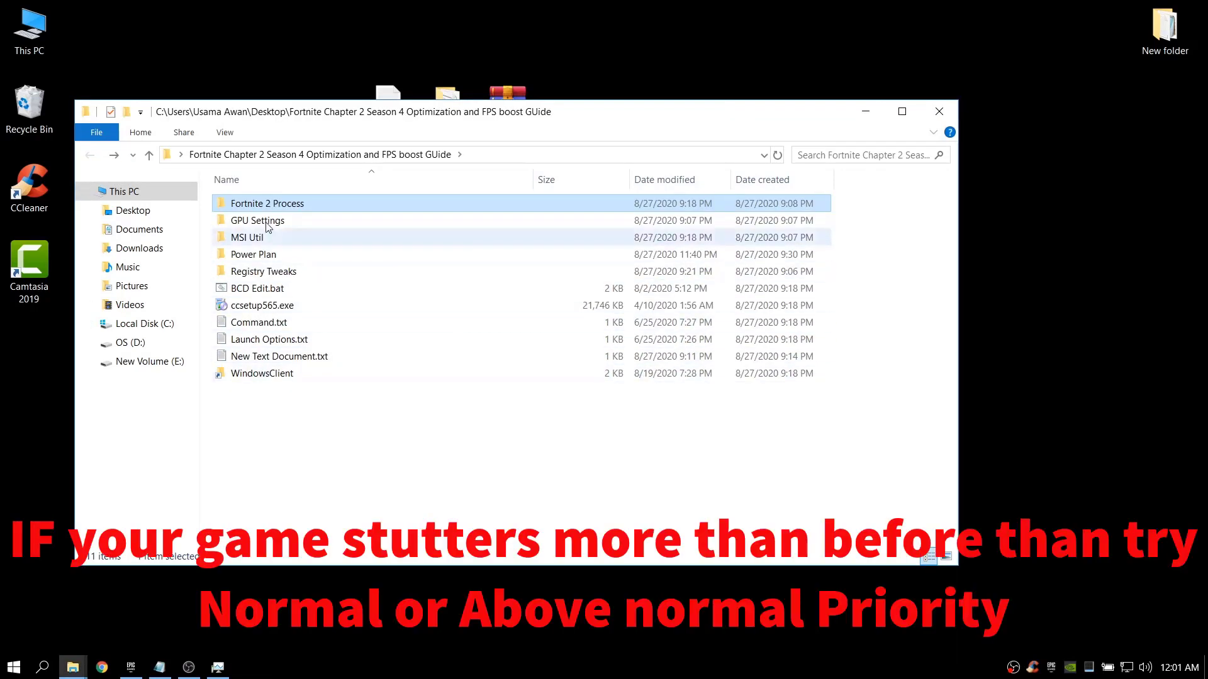
{"action": "double_click", "coordinate": [271, 204]}
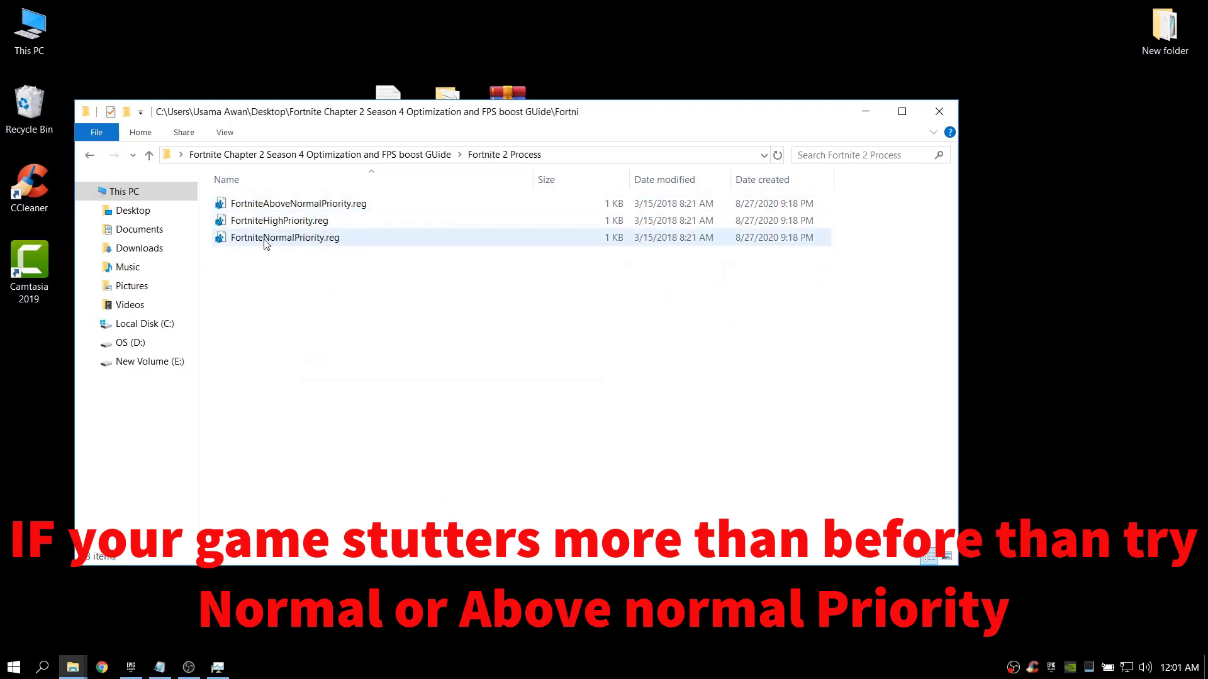
{"action": "left_click", "coordinate": [927, 111]}
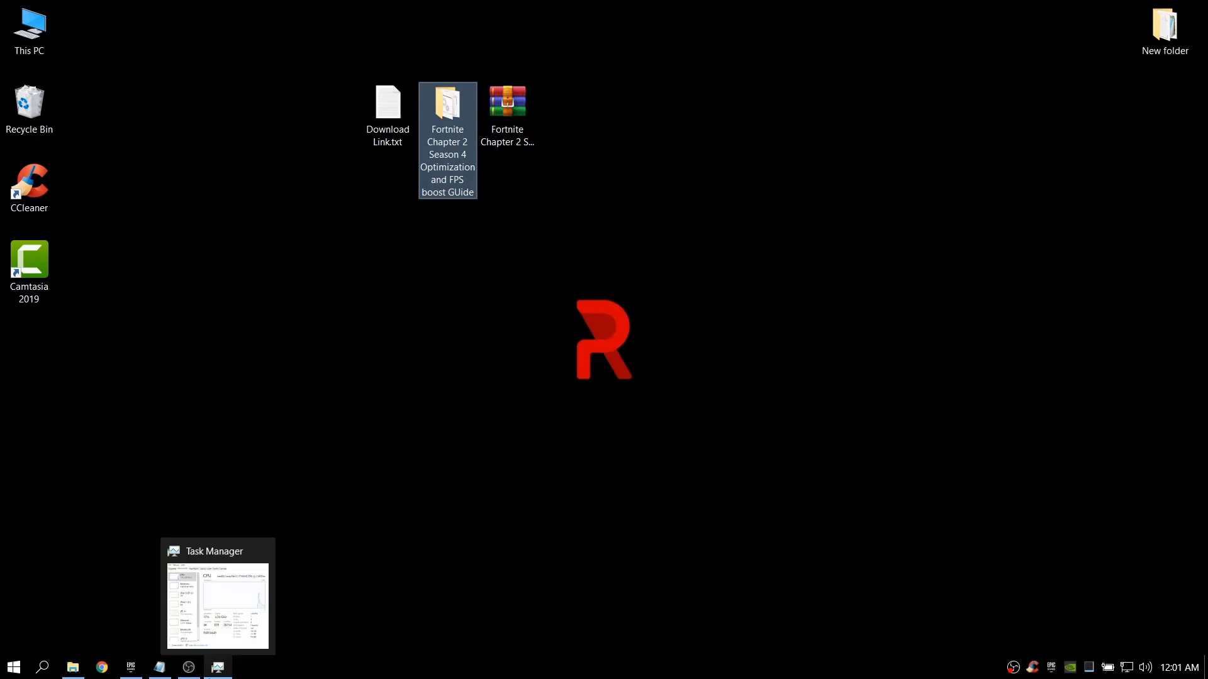
- Close Task Manager, then highlight "MSI util" in the Notepad checklist and minimize it
{"action": "mouse_move", "coordinate": [159, 672]}
{"action": "left_click", "coordinate": [218, 667]}
{"action": "left_click", "coordinate": [1020, 81]}
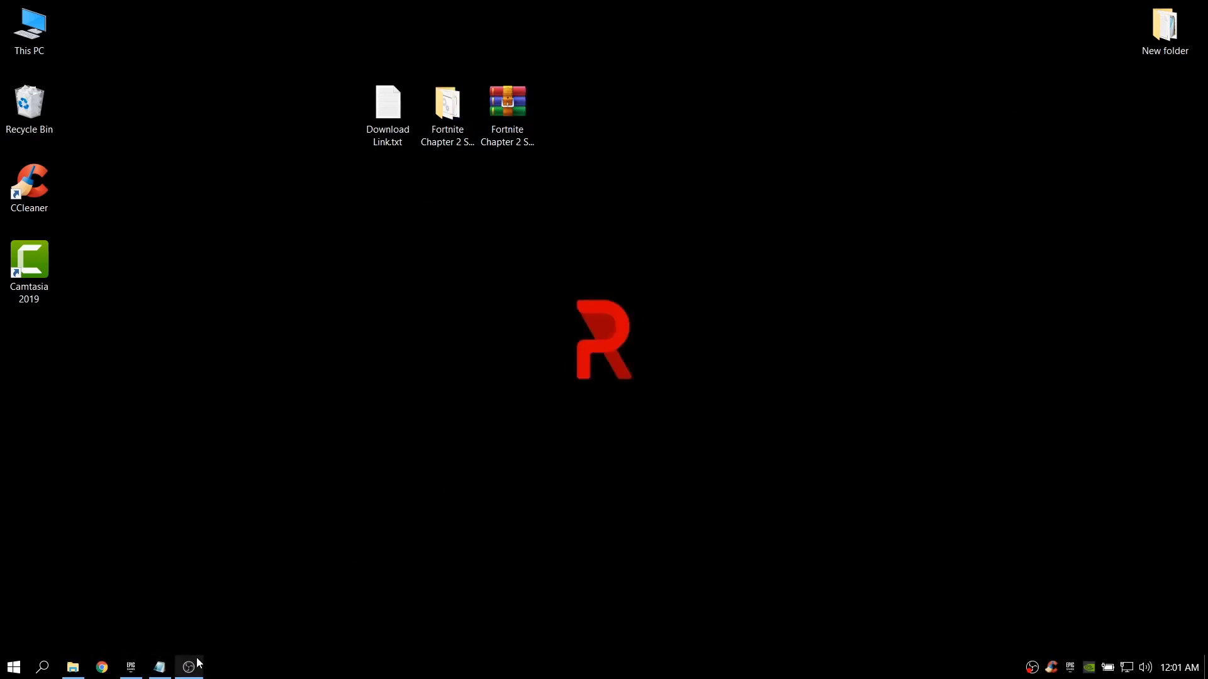
{"action": "left_click", "coordinate": [191, 618]}
{"action": "left_click_drag", "start_coordinate": [328, 228], "coordinate": [399, 229]}
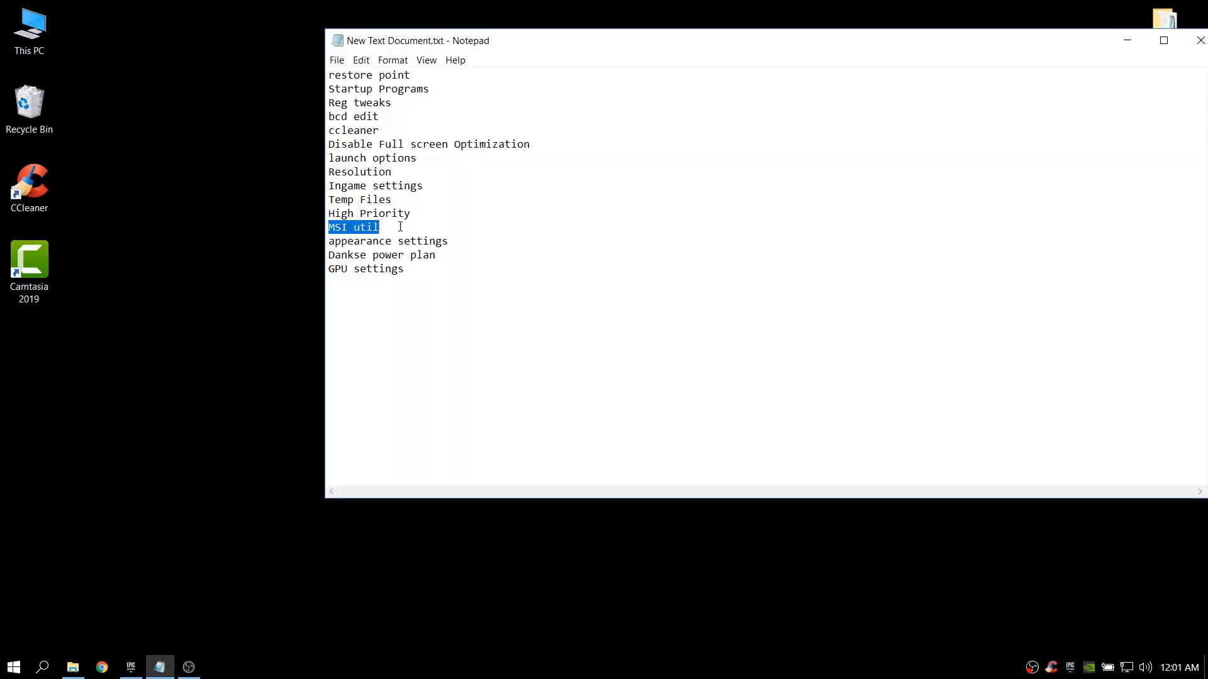
{"action": "left_click", "coordinate": [399, 229]}
{"action": "left_click", "coordinate": [1133, 43]}
- Launch MSI_util_v2.exe from the MSI Util folder of the Fortnite optimization guide
{"action": "double_click", "coordinate": [447, 107]}
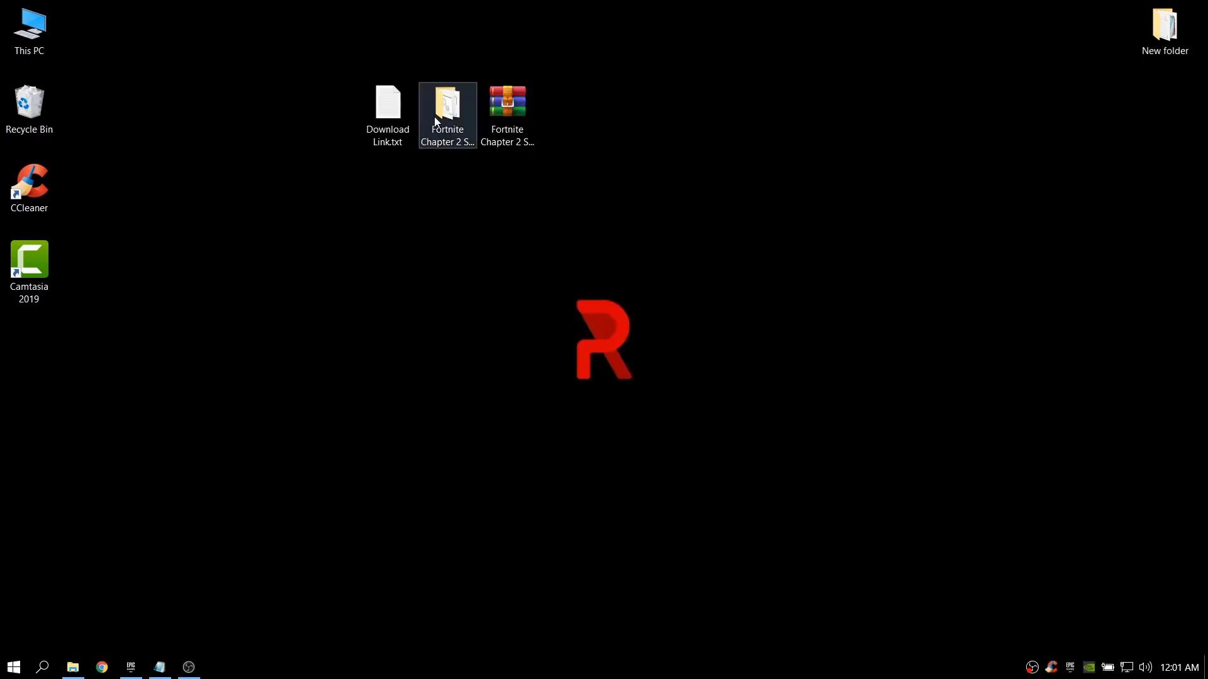
{"action": "double_click", "coordinate": [239, 237]}
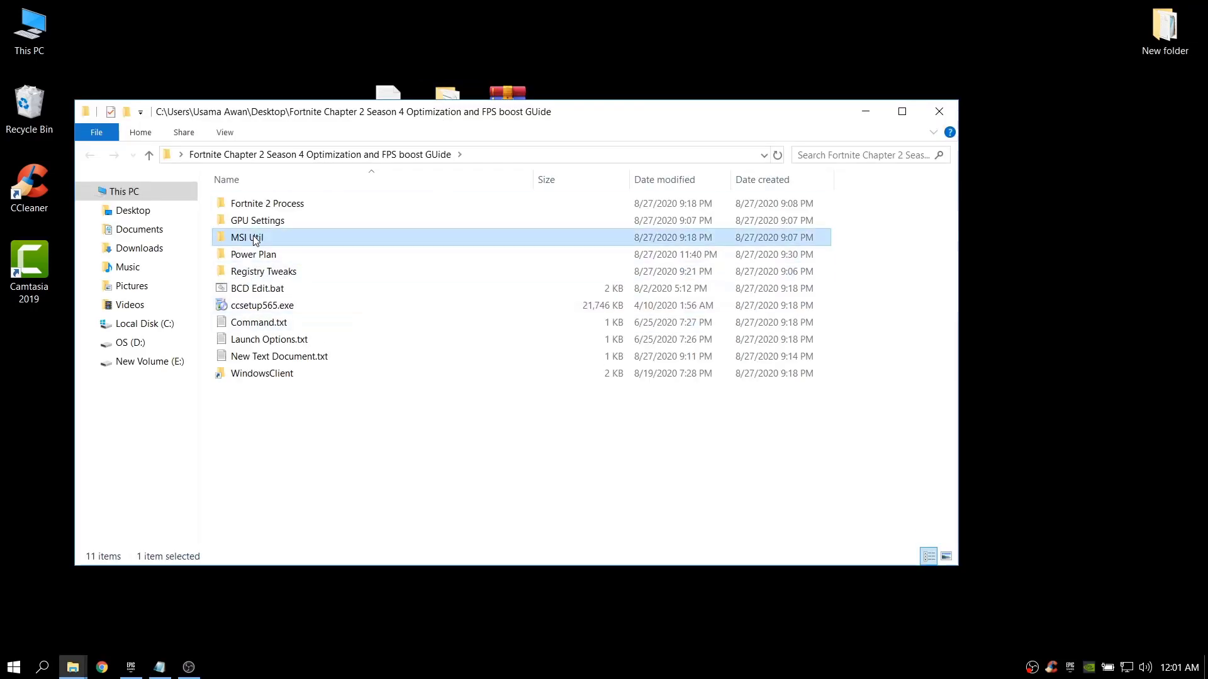
{"action": "left_click", "coordinate": [270, 203]}
{"action": "right_click", "coordinate": [239, 202]}
{"action": "left_click", "coordinate": [301, 231]}
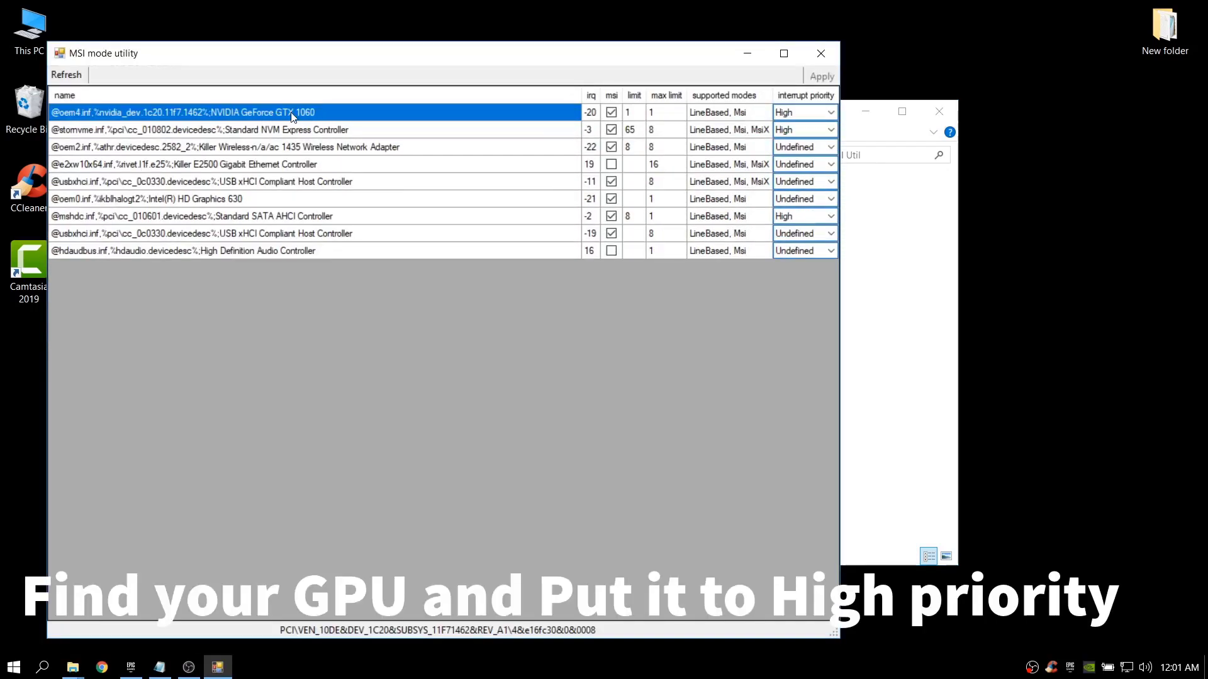
- Select High as the interrupt priority of the NVIDIA GeForce GTX 1060, close the utility, and return to the main guide folder
{"action": "left_click", "coordinate": [796, 115]}
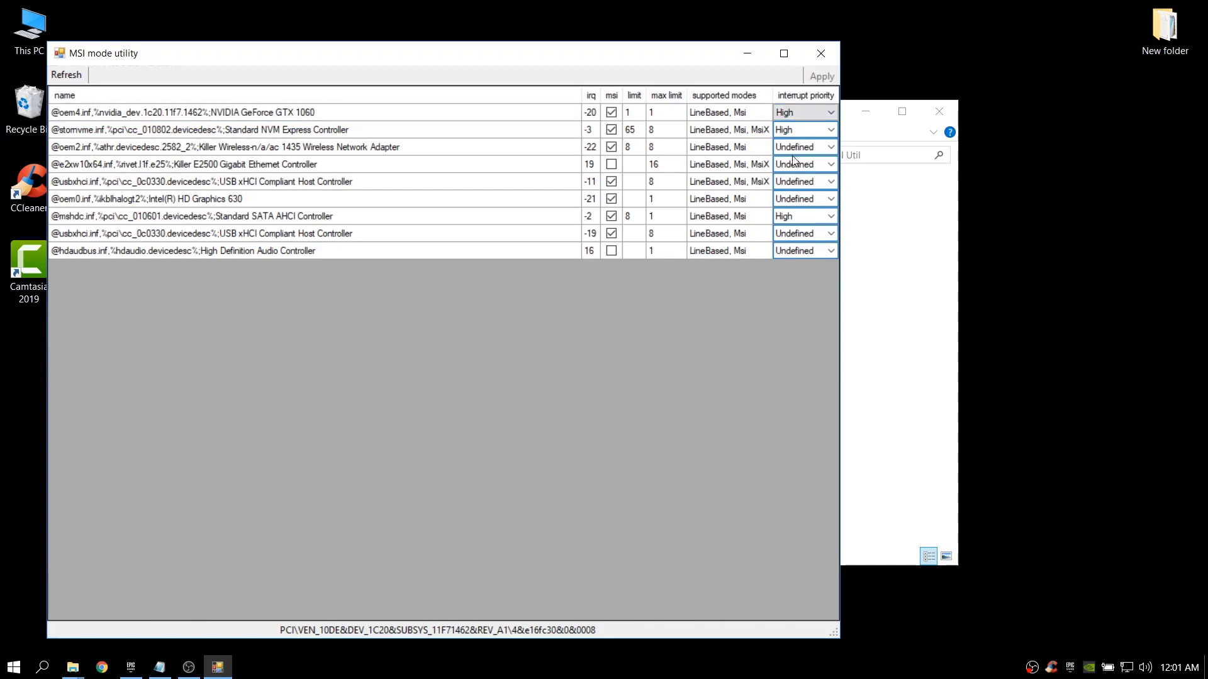
{"action": "left_click", "coordinate": [808, 113]}
{"action": "left_click", "coordinate": [783, 157]}
{"action": "left_click", "coordinate": [821, 54]}
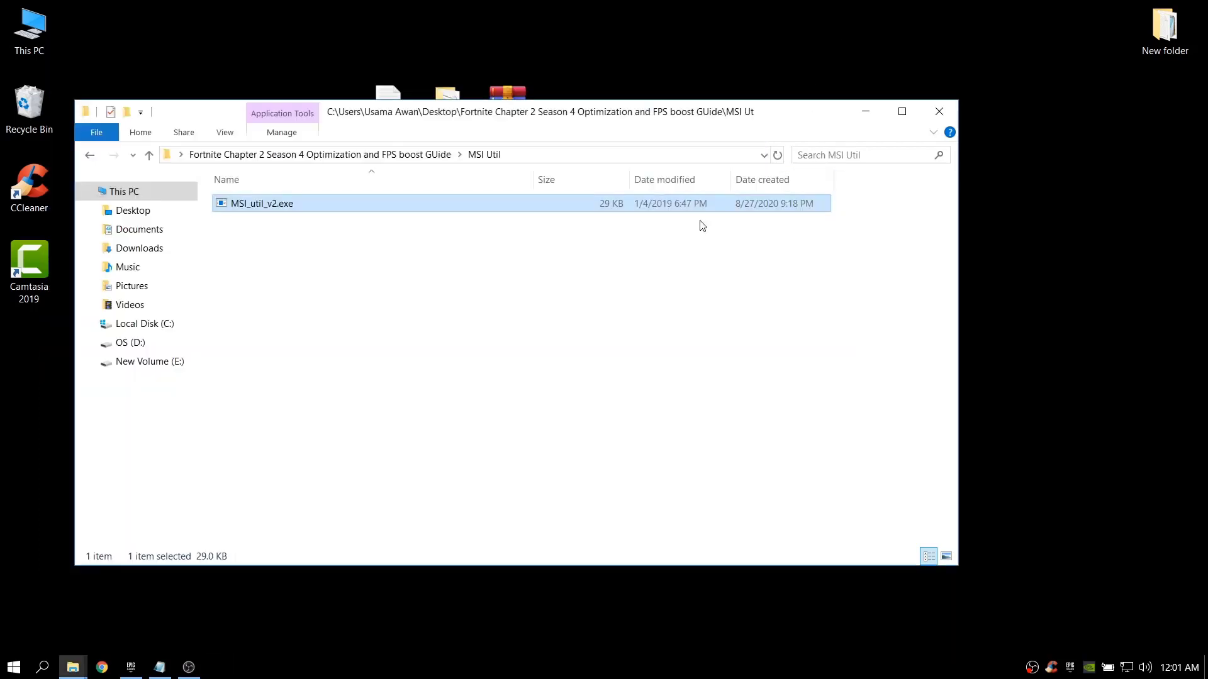
{"action": "left_click", "coordinate": [90, 156]}
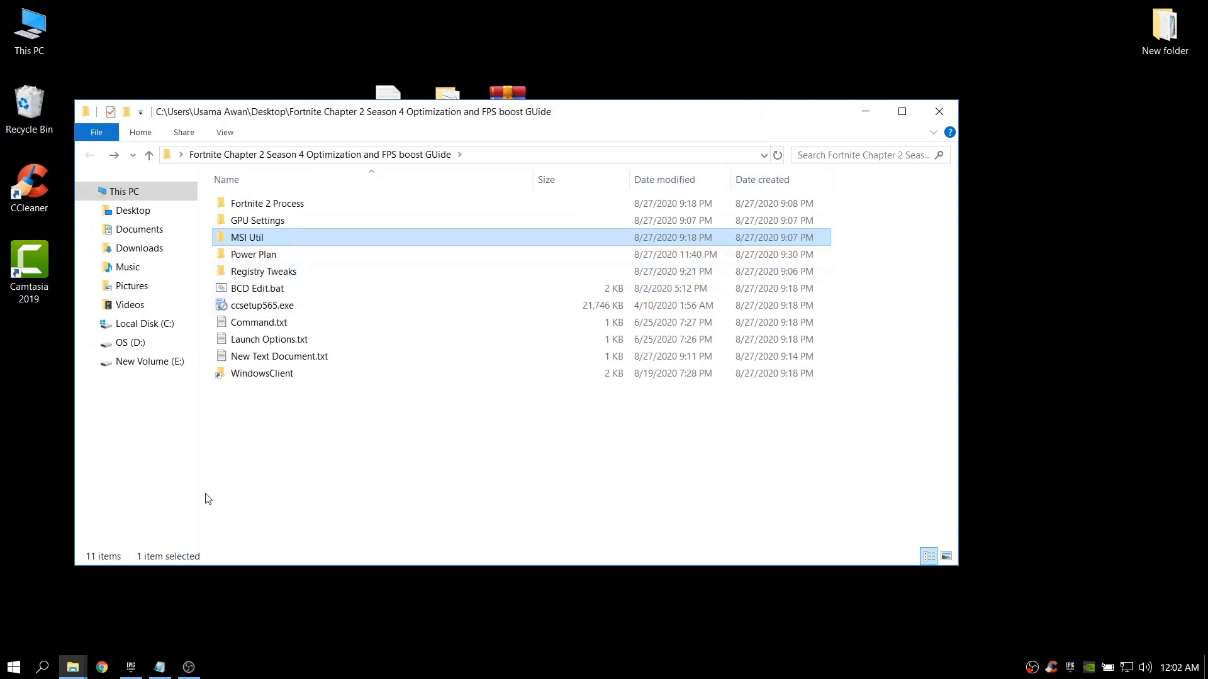
- Highlight "appearance settings" in the Notepad checklist and minimize both the checklist and the guide folder
{"action": "left_click", "coordinate": [160, 666]}
{"action": "left_click_drag", "start_coordinate": [461, 236], "coordinate": [328, 241]}
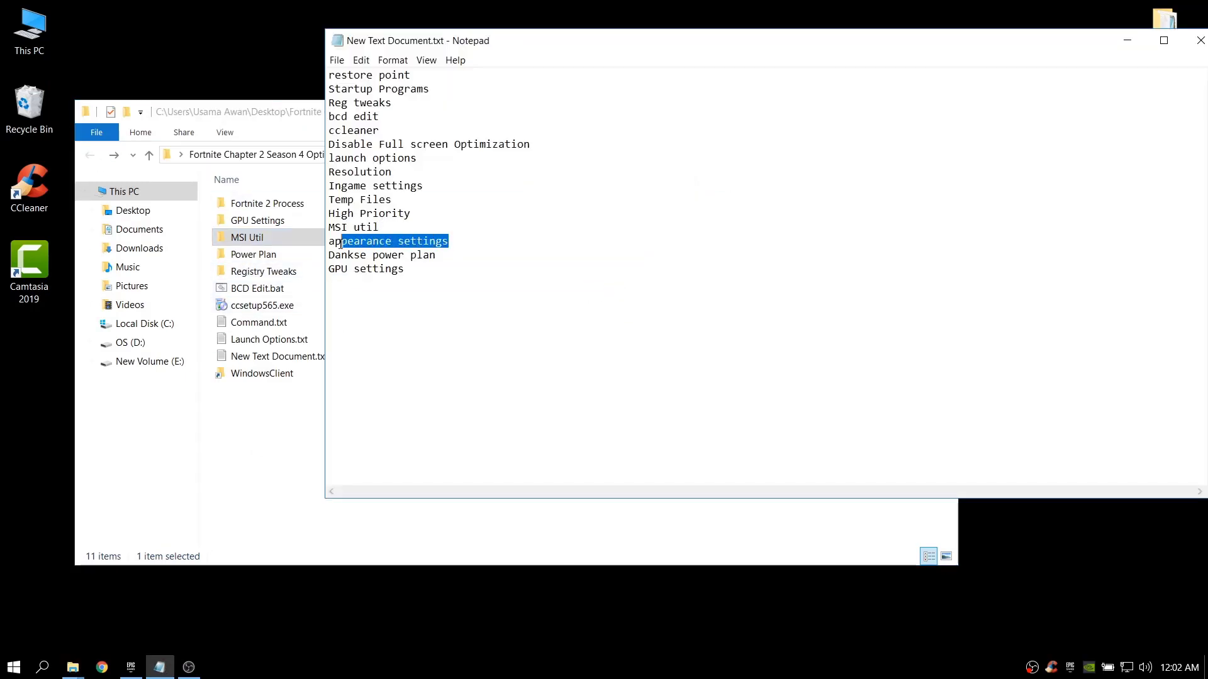
{"action": "left_click", "coordinate": [1126, 40]}
{"action": "left_click", "coordinate": [865, 111]}
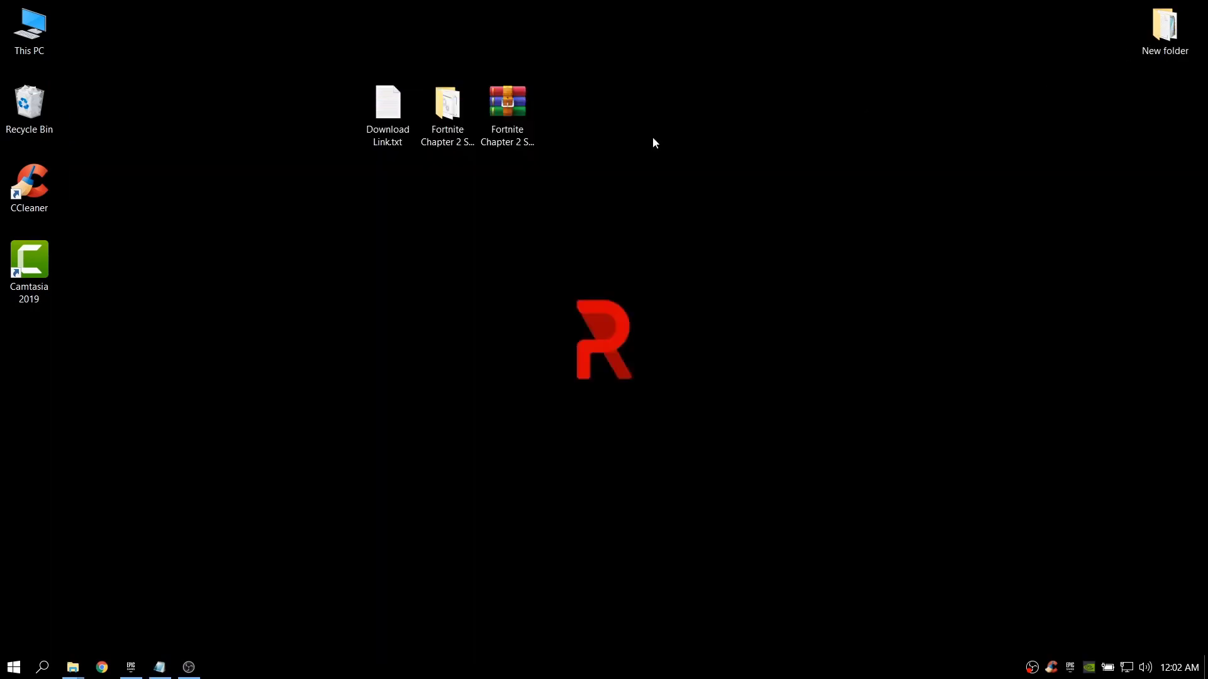
- Open Performance Options from the advanced system settings, review and accept the custom visual effects selection, and close the system windows
{"action": "right_click", "coordinate": [41, 41]}
{"action": "left_click", "coordinate": [88, 230]}
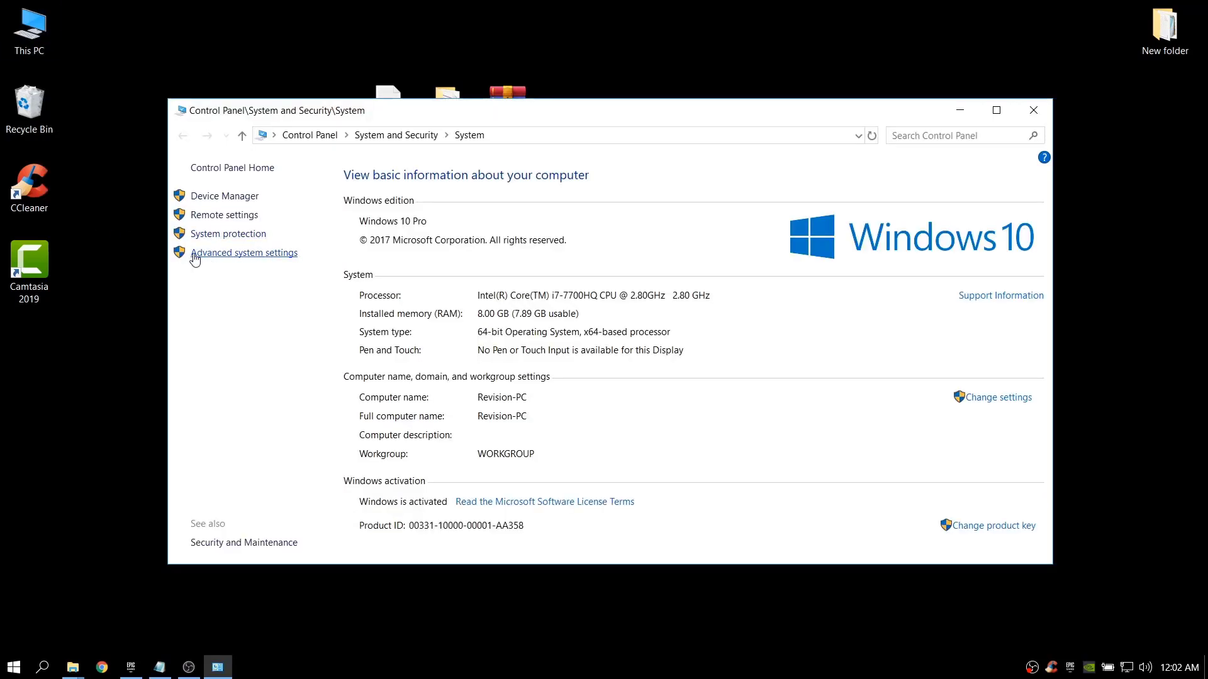
{"action": "left_click", "coordinate": [237, 255]}
{"action": "left_click", "coordinate": [323, 189]}
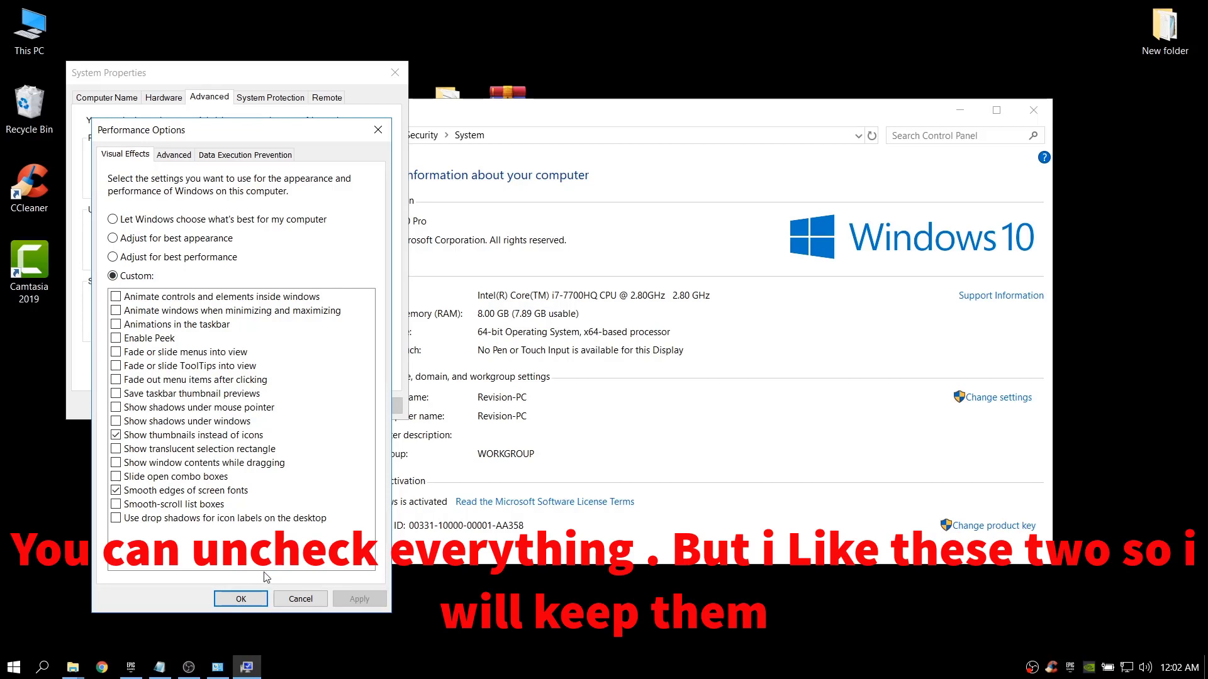
{"action": "left_click", "coordinate": [241, 599]}
{"action": "left_click", "coordinate": [238, 404]}
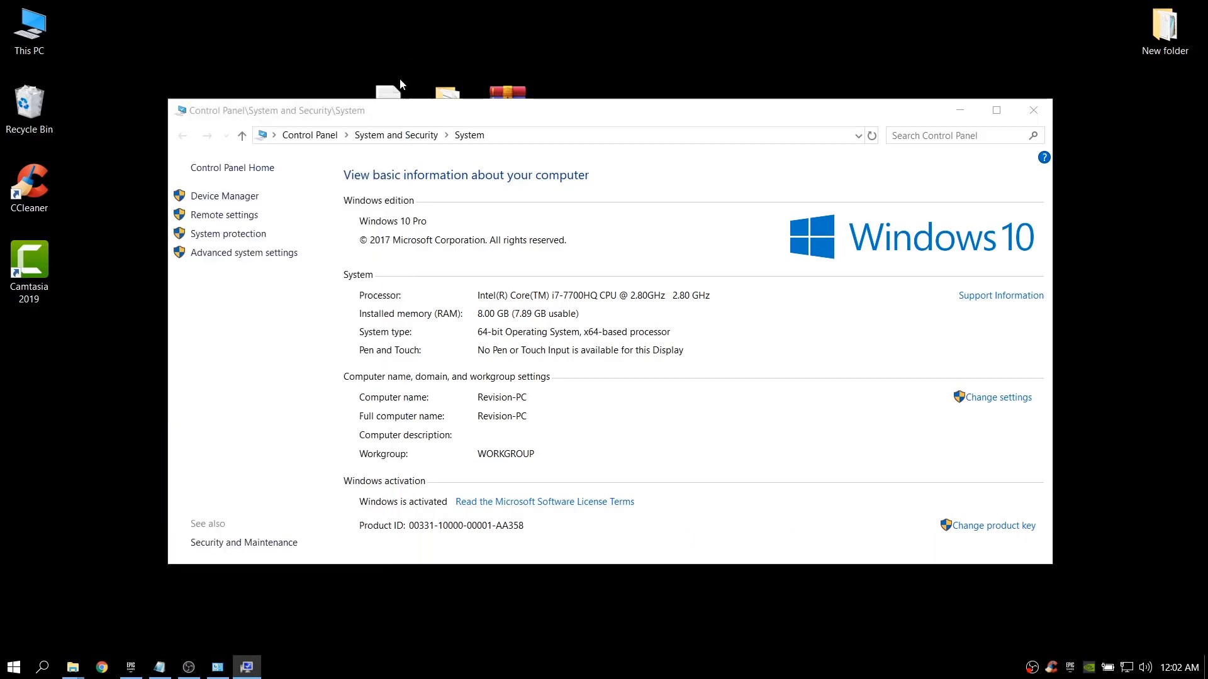
{"action": "left_click", "coordinate": [1034, 111]}
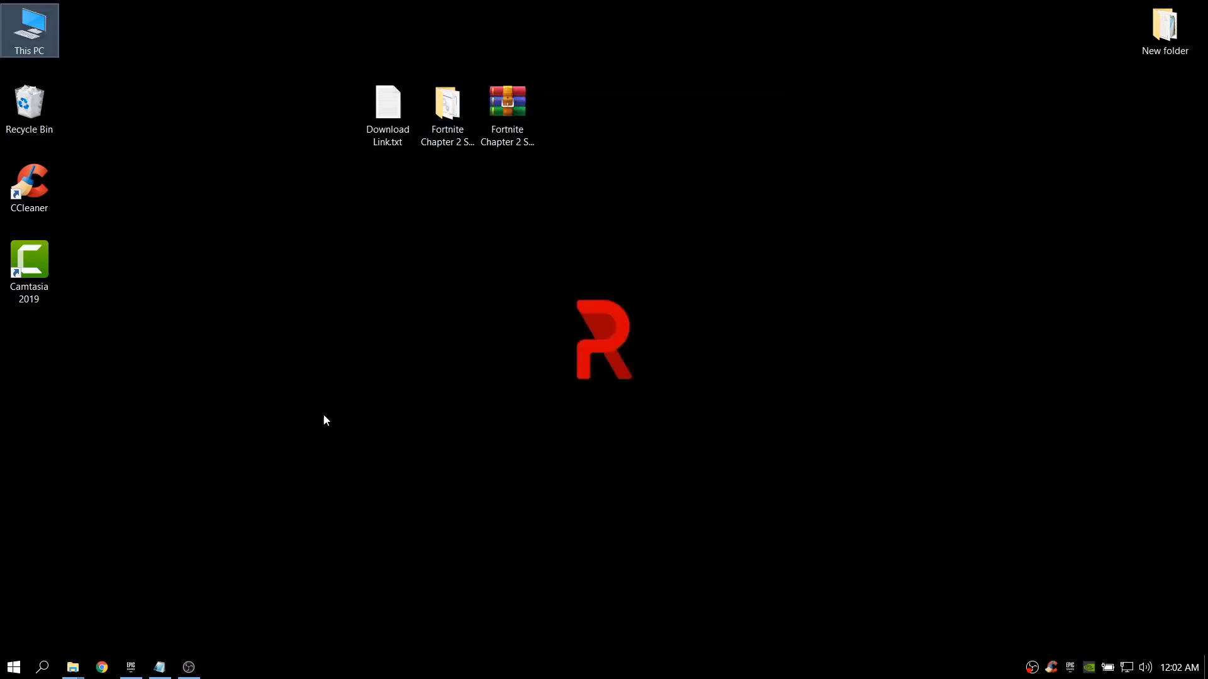
- Bring up the Notepad checklist, highlight "Dankse power plan", and minimize it
{"action": "left_click", "coordinate": [159, 667]}
{"action": "left_click_drag", "start_coordinate": [436, 256], "coordinate": [329, 256]}
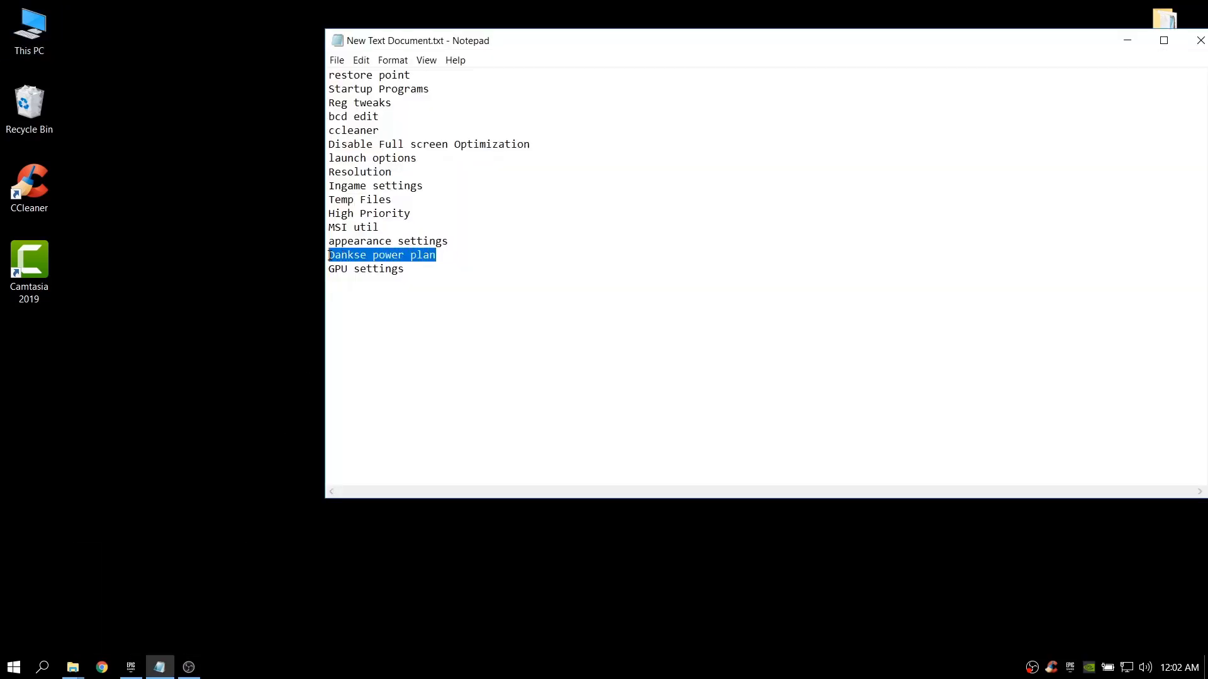
{"action": "left_click", "coordinate": [485, 278]}
{"action": "left_click", "coordinate": [1127, 40]}
- Copy DANSKE POWER PLAN.pow from the guide's Power Plan folder to the root of Local Disk (C:)
{"action": "double_click", "coordinate": [448, 119]}
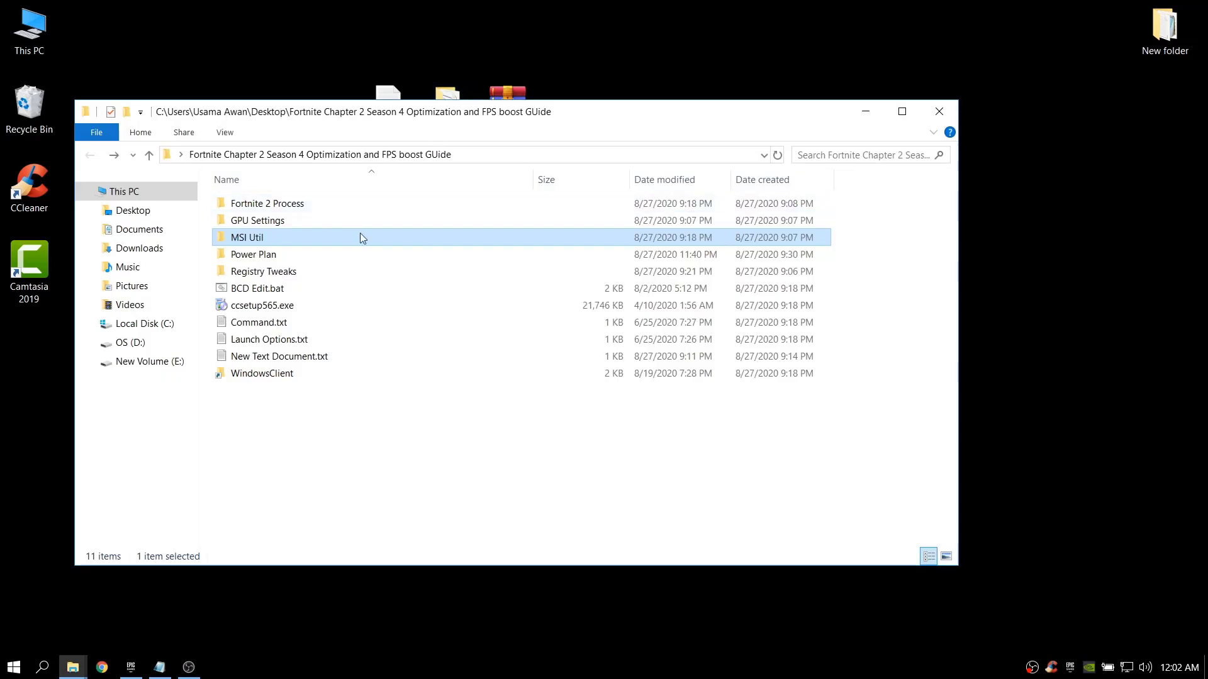
{"action": "double_click", "coordinate": [253, 256]}
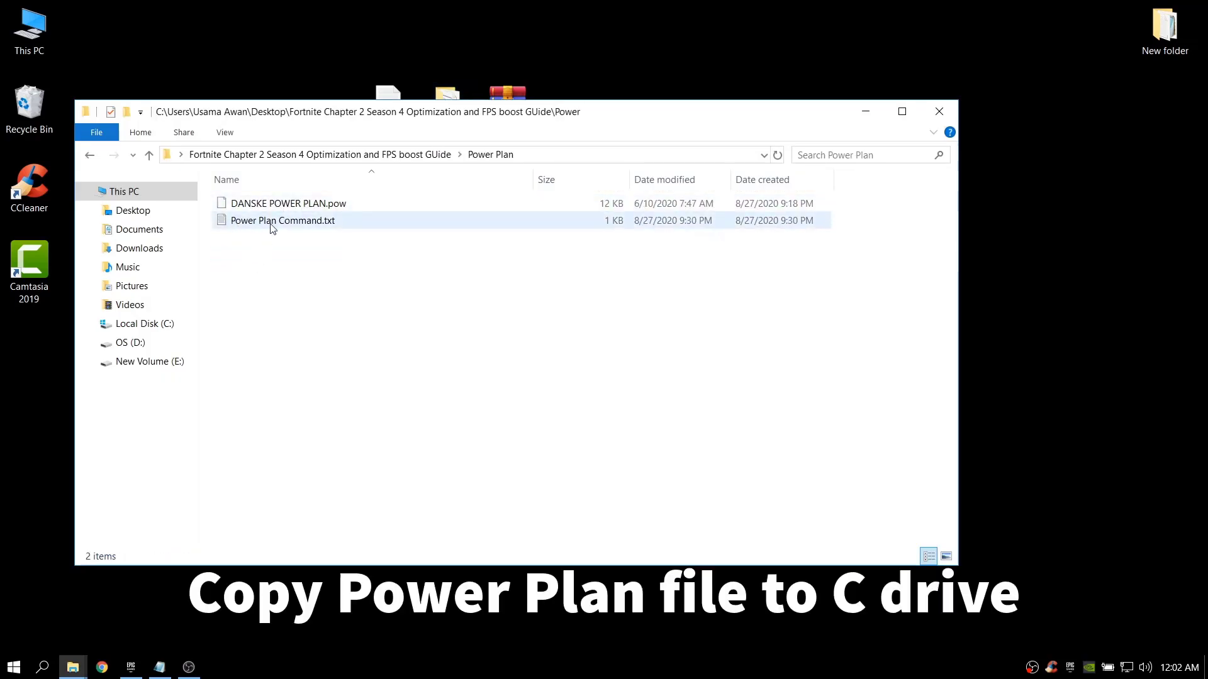
{"action": "right_click", "coordinate": [269, 207]}
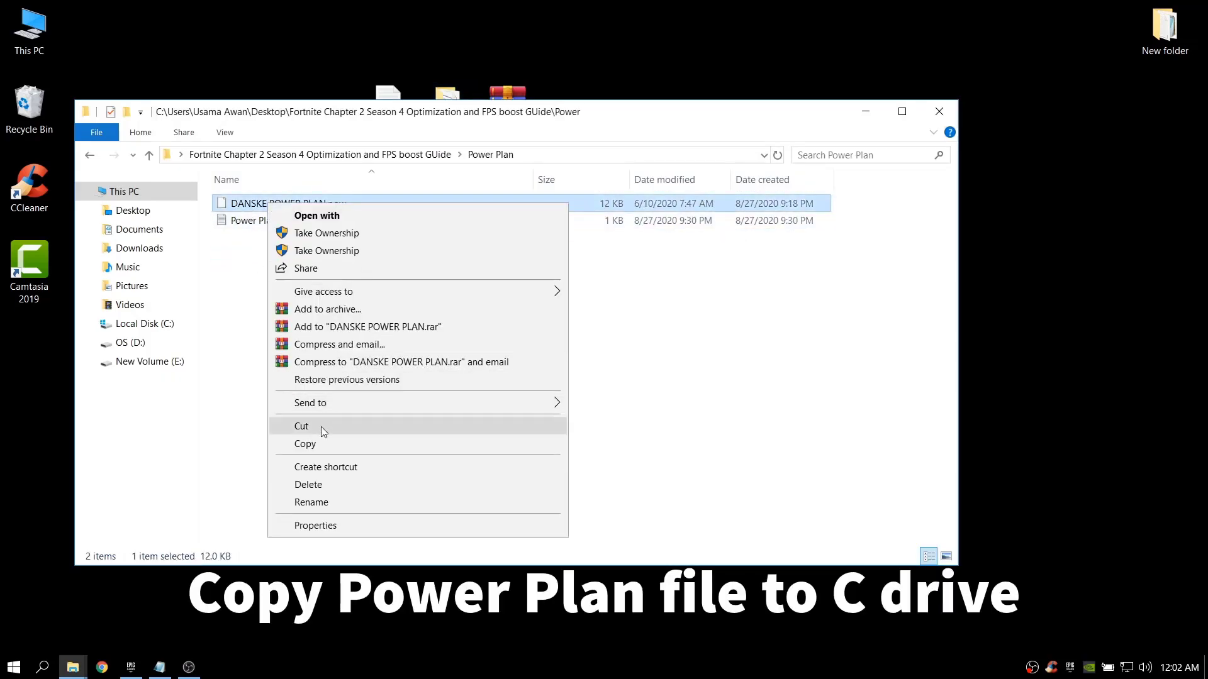
{"action": "left_click", "coordinate": [318, 444]}
{"action": "left_click", "coordinate": [135, 334]}
{"action": "right_click", "coordinate": [277, 408]}
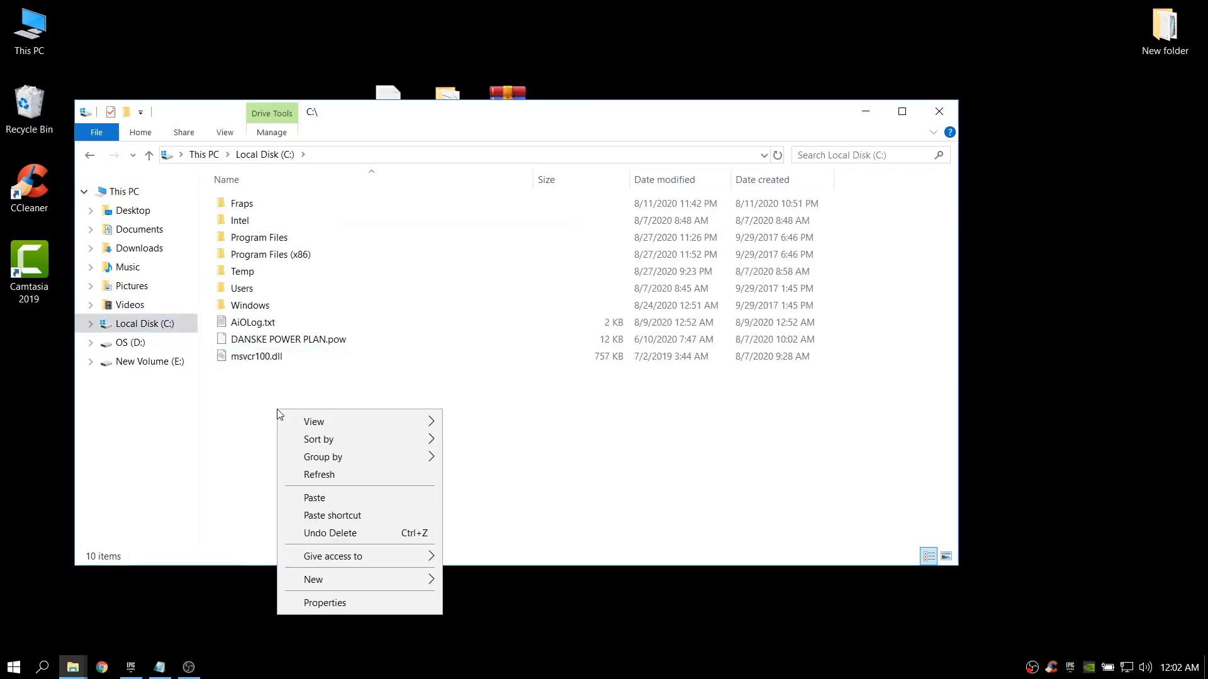
{"action": "left_click", "coordinate": [339, 512]}
{"action": "left_click", "coordinate": [569, 274]}
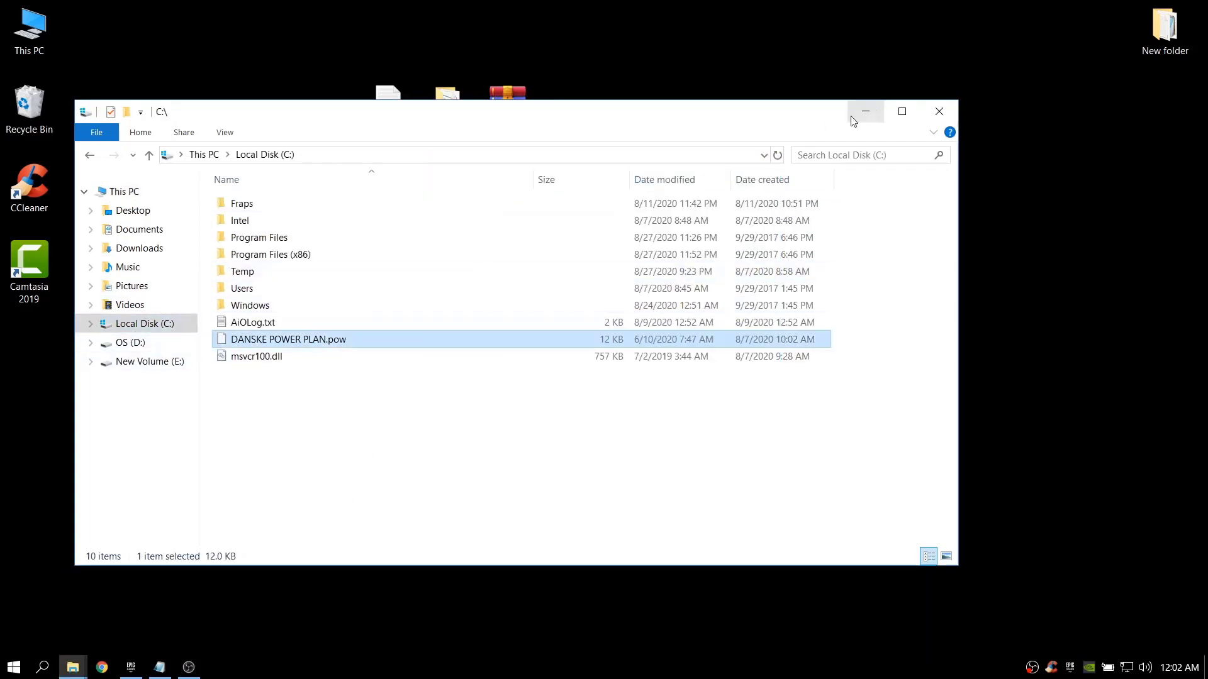
- Return to the Power Plan folder, copy the command from Power Plan Command.txt, and minimize the text file
{"action": "left_click", "coordinate": [98, 157]}
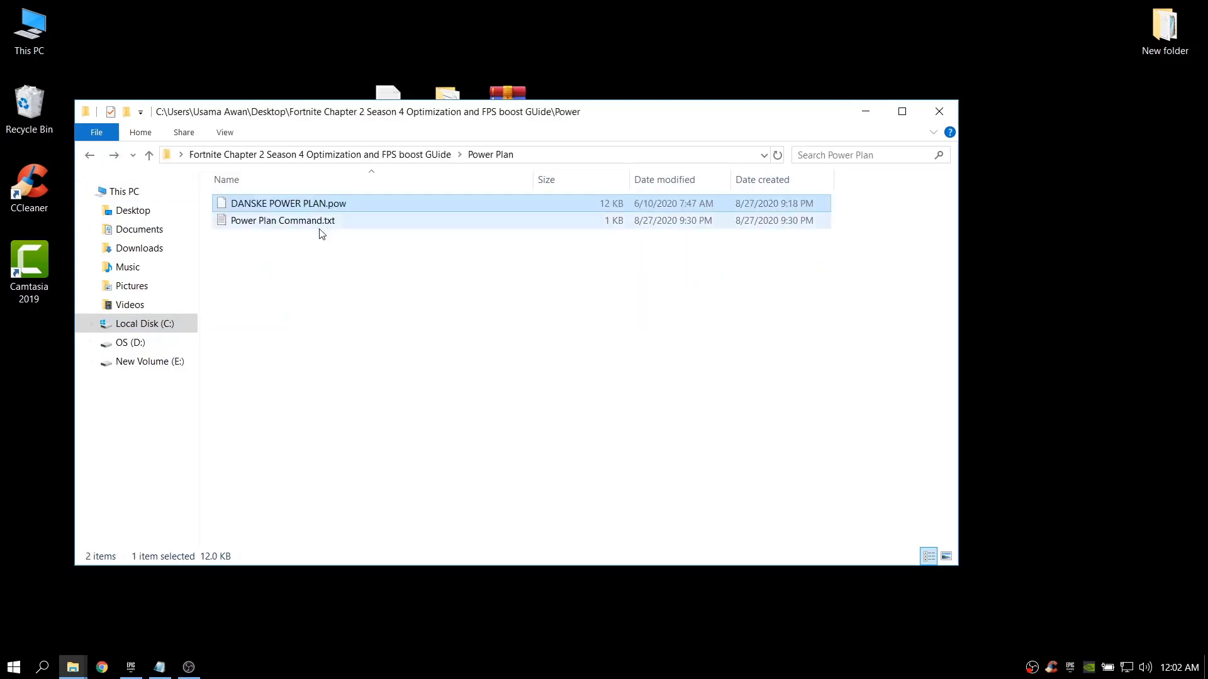
{"action": "double_click", "coordinate": [270, 221]}
{"action": "left_click_drag", "start_coordinate": [660, 89], "coordinate": [356, 81]}
{"action": "right_click", "coordinate": [355, 80]}
{"action": "left_click", "coordinate": [385, 124]}
{"action": "left_click", "coordinate": [1128, 40]}
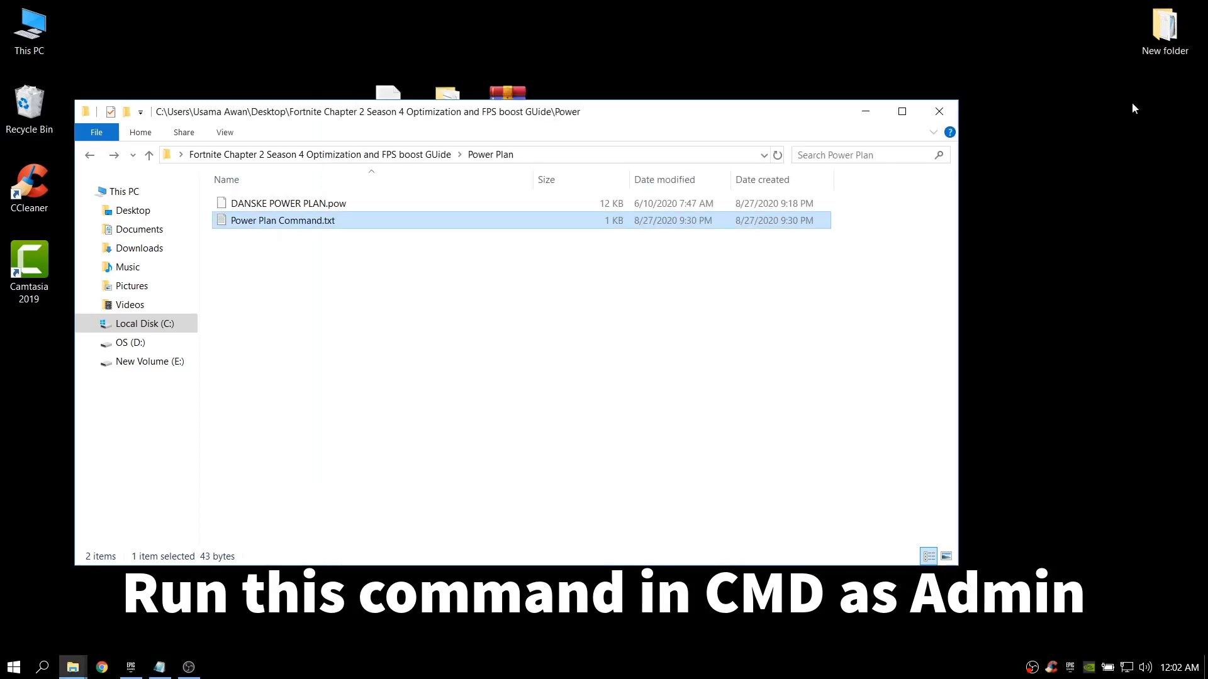
- Run powercfg -import "C:\DANSKE POWER PLAN.pow" in an administrator Command Prompt and close it
{"action": "key", "text": "super+r"}
{"action": "type", "text": "cmd"}
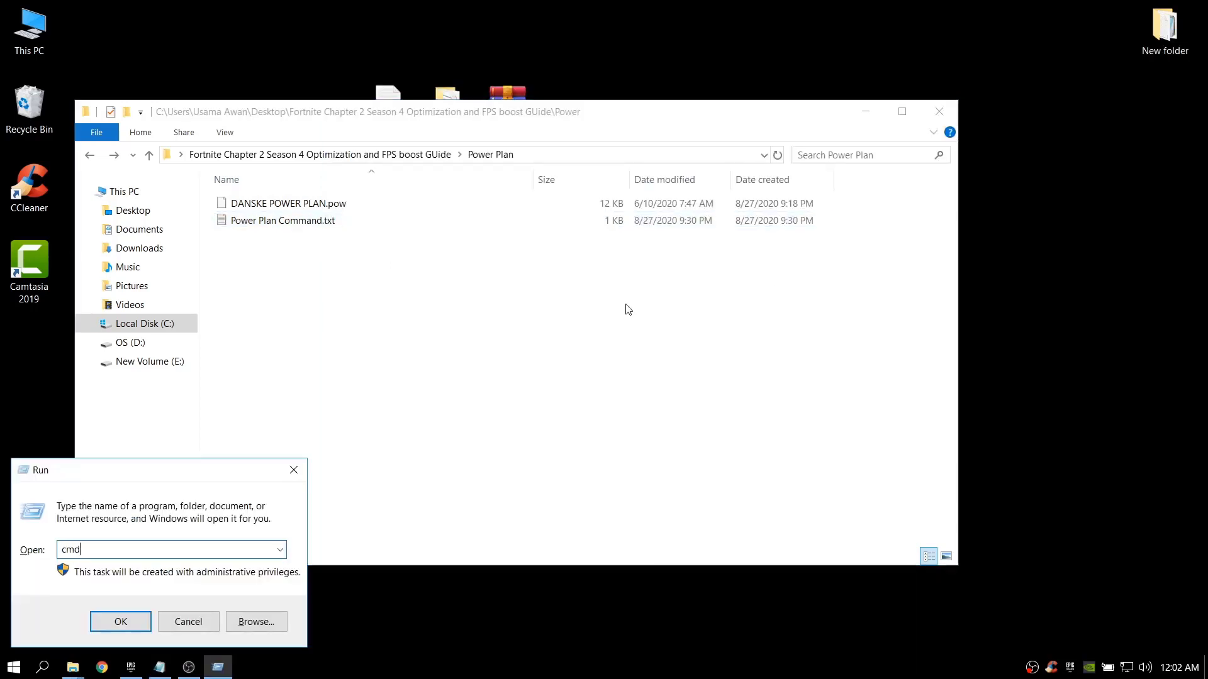
{"action": "key", "text": "Return"}
{"action": "key", "text": "ctrl+v"}
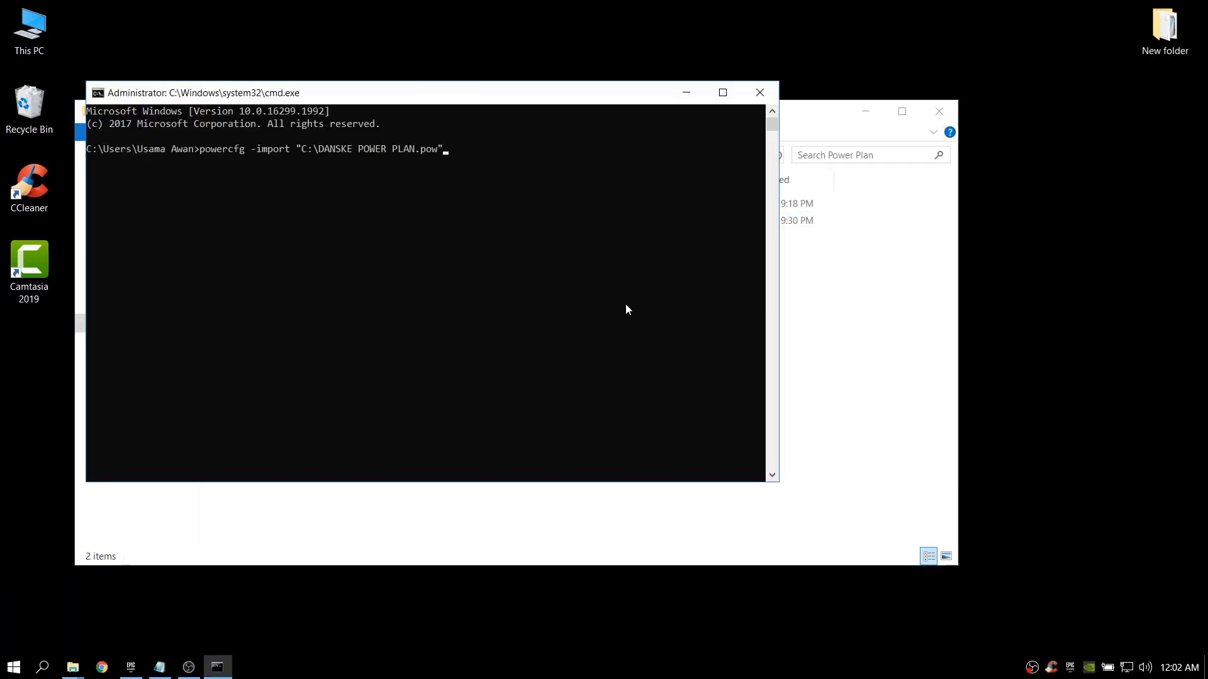
{"action": "key", "text": "Return"}
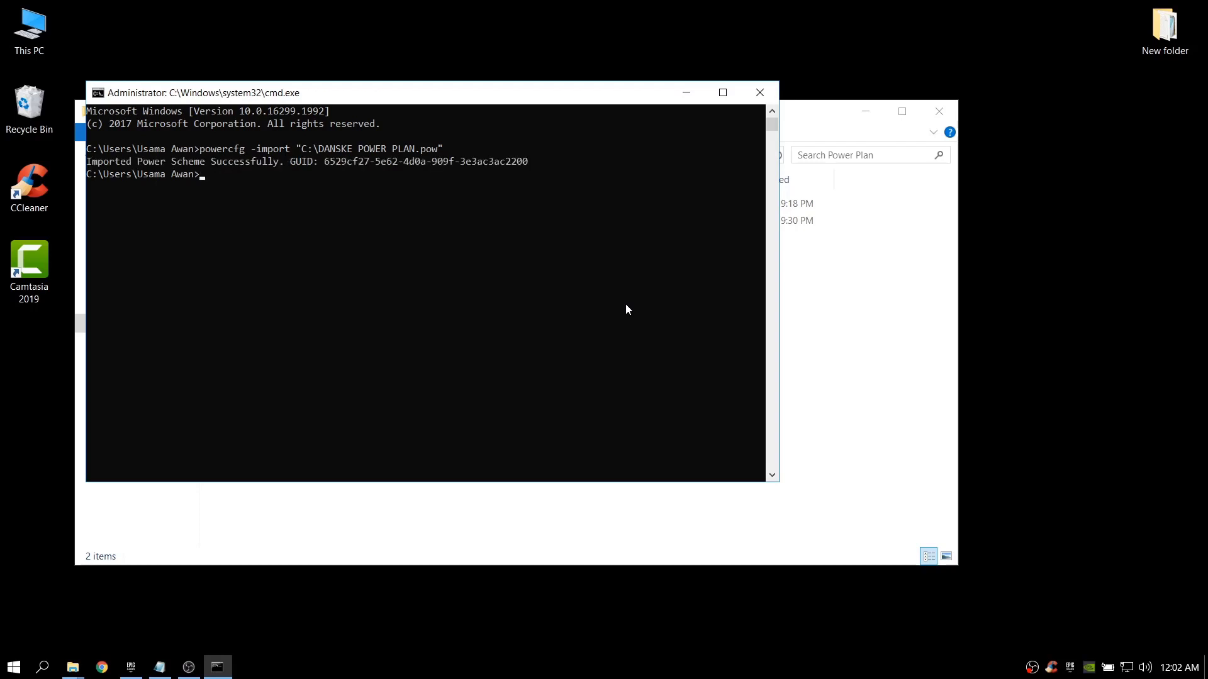
{"action": "left_click", "coordinate": [758, 93]}
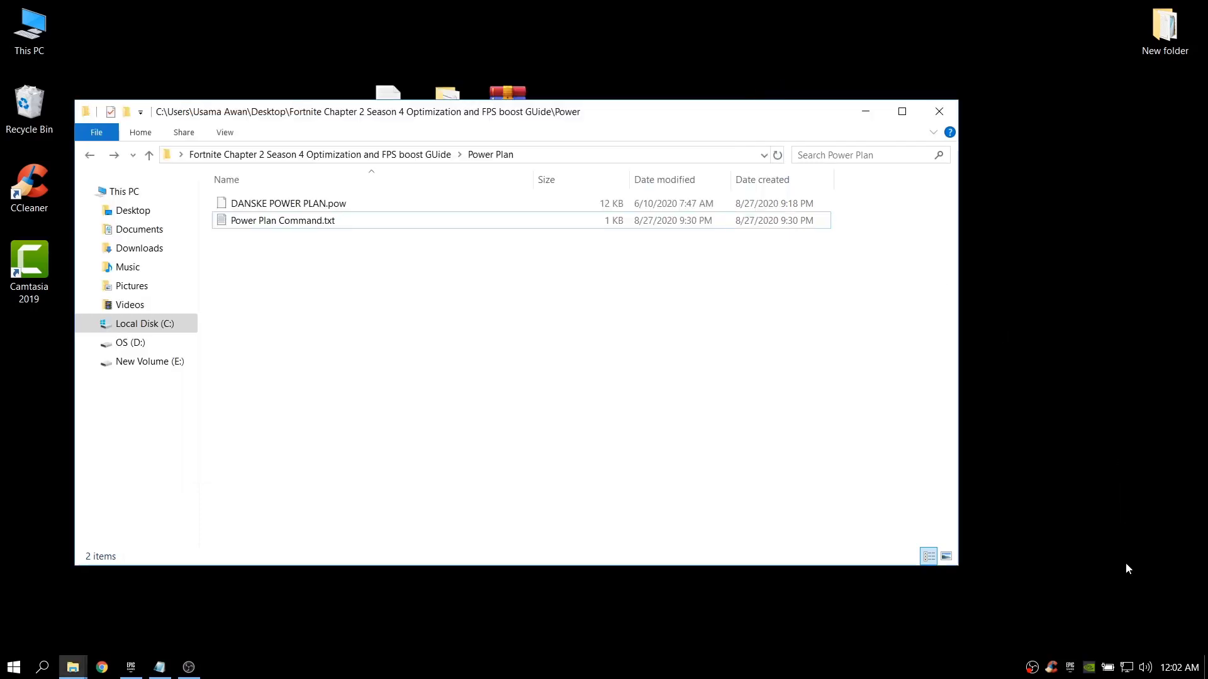
- Open Power Options to check the Danske's High Performance plan selection, close it, and return to the main guide folder
{"action": "left_click", "coordinate": [1108, 667]}
{"action": "left_click", "coordinate": [1107, 634]}
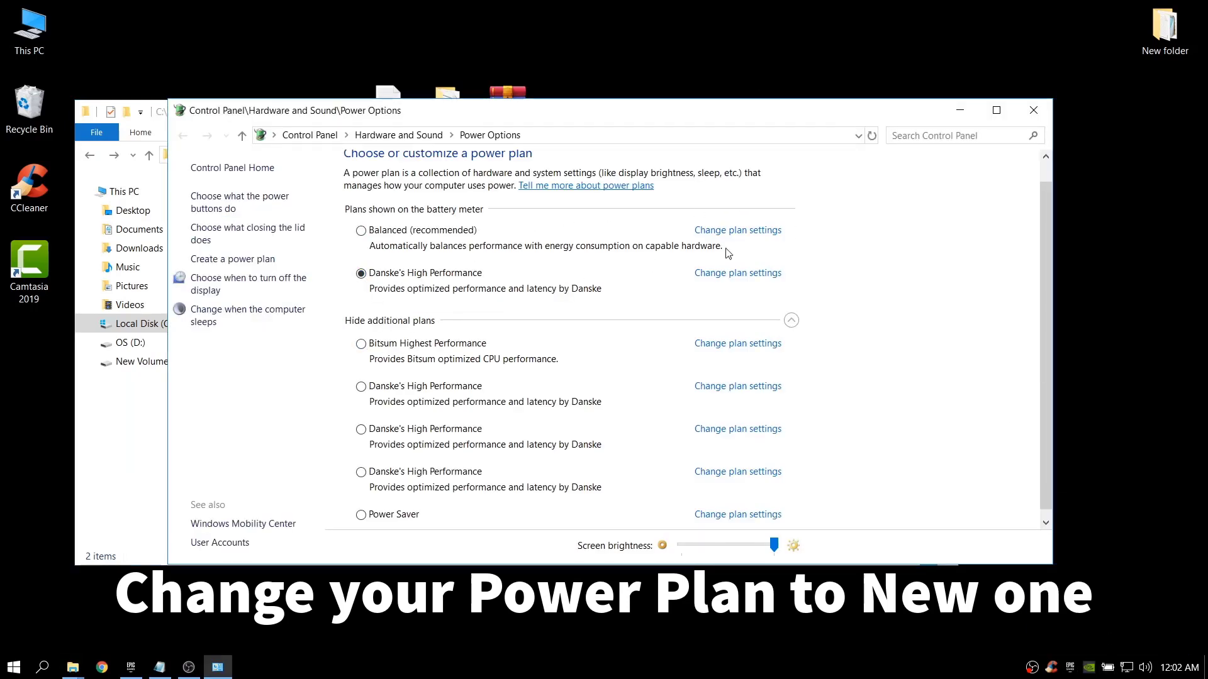
{"action": "left_click", "coordinate": [1036, 108]}
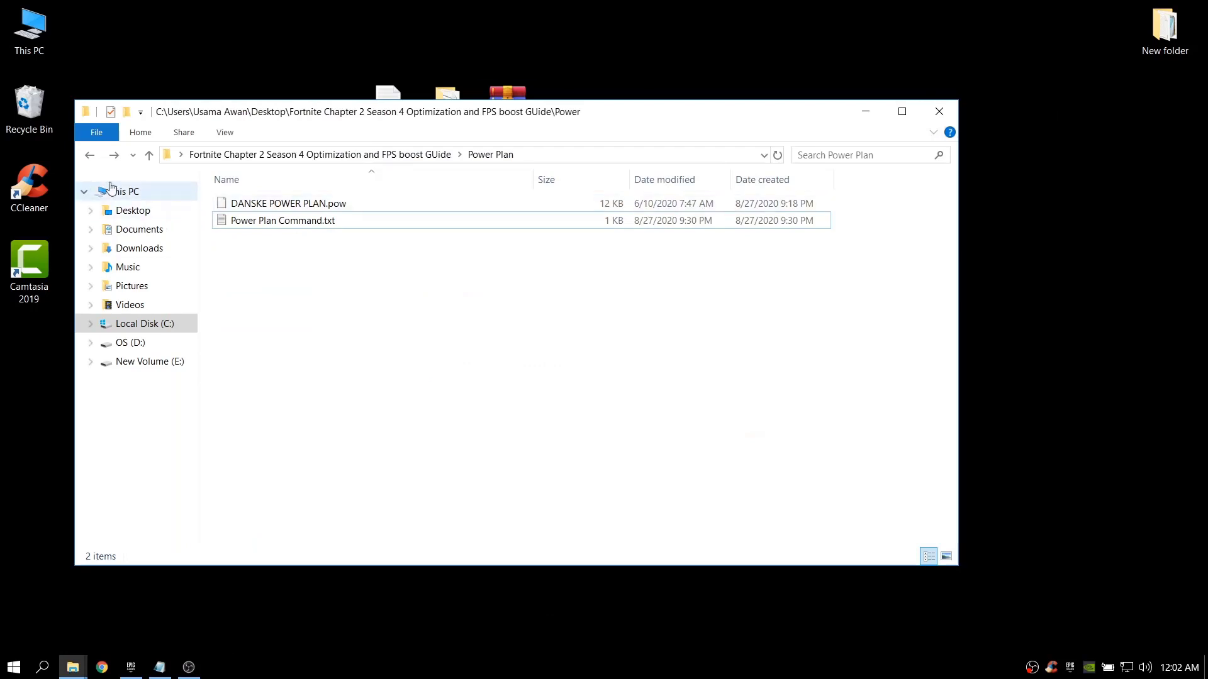
{"action": "left_click", "coordinate": [90, 156]}
- Bring up the Notepad checklist, highlight "GPU settings", and minimize it
{"action": "left_click", "coordinate": [160, 667]}
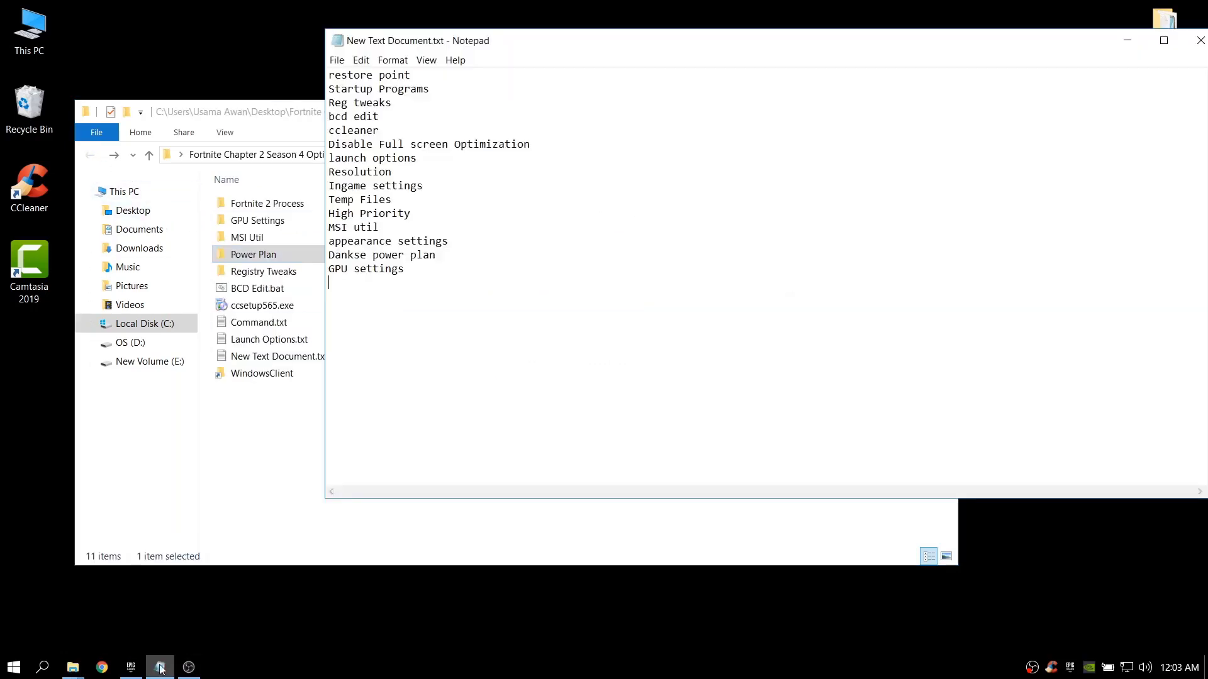
{"action": "left_click_drag", "start_coordinate": [406, 268], "coordinate": [335, 269]}
{"action": "left_click", "coordinate": [610, 258]}
{"action": "left_click", "coordinate": [1128, 41]}
- Look through the AMD Radeon reference screenshots, amd 1.png to amd 4.png, in the guide's GPU Settings folder
{"action": "double_click", "coordinate": [259, 222]}
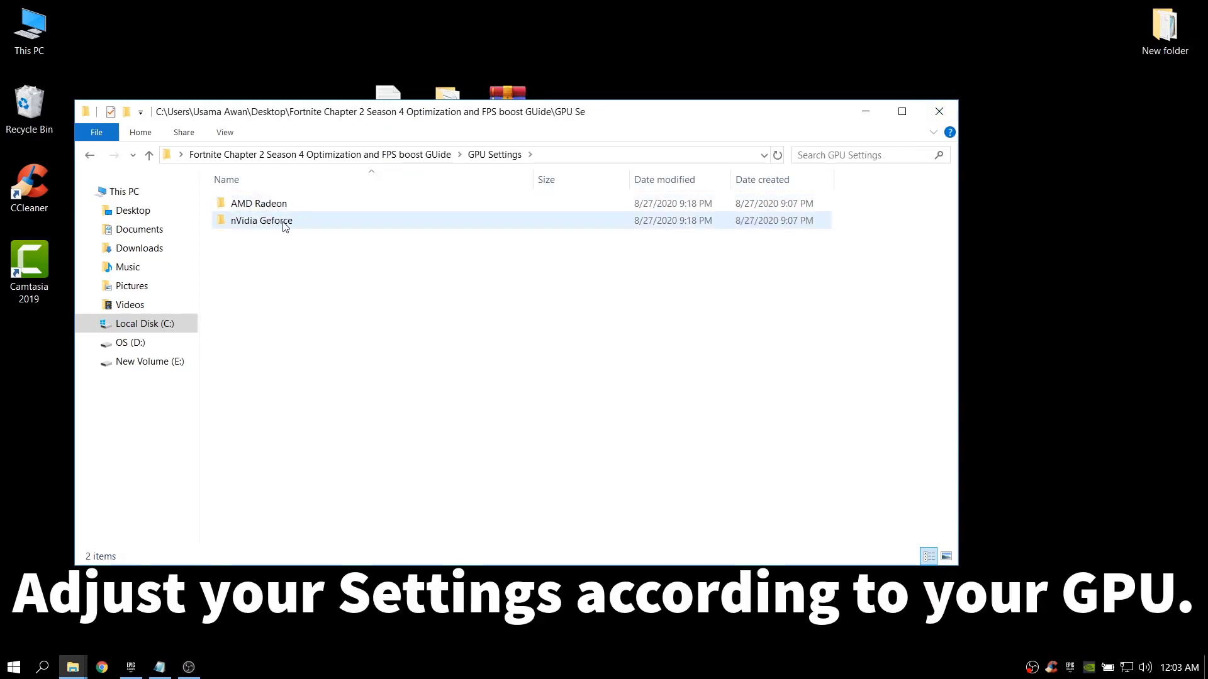
{"action": "double_click", "coordinate": [258, 203]}
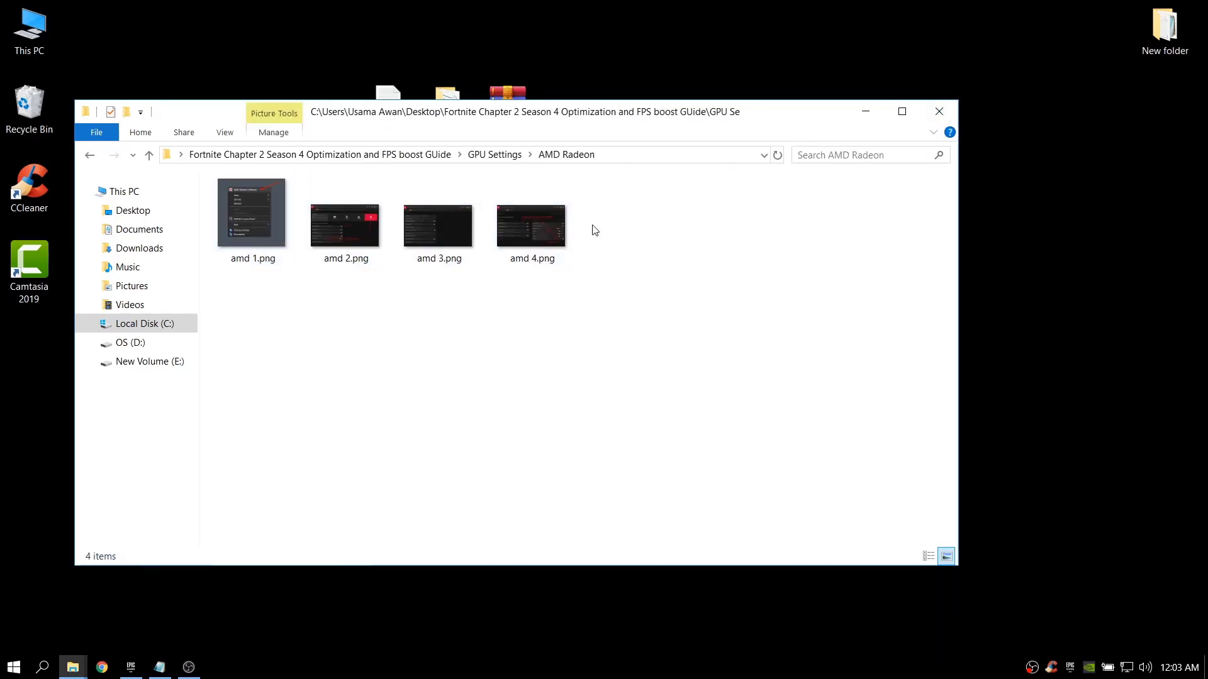
{"action": "left_click", "coordinate": [245, 220]}
{"action": "double_click", "coordinate": [245, 224]}
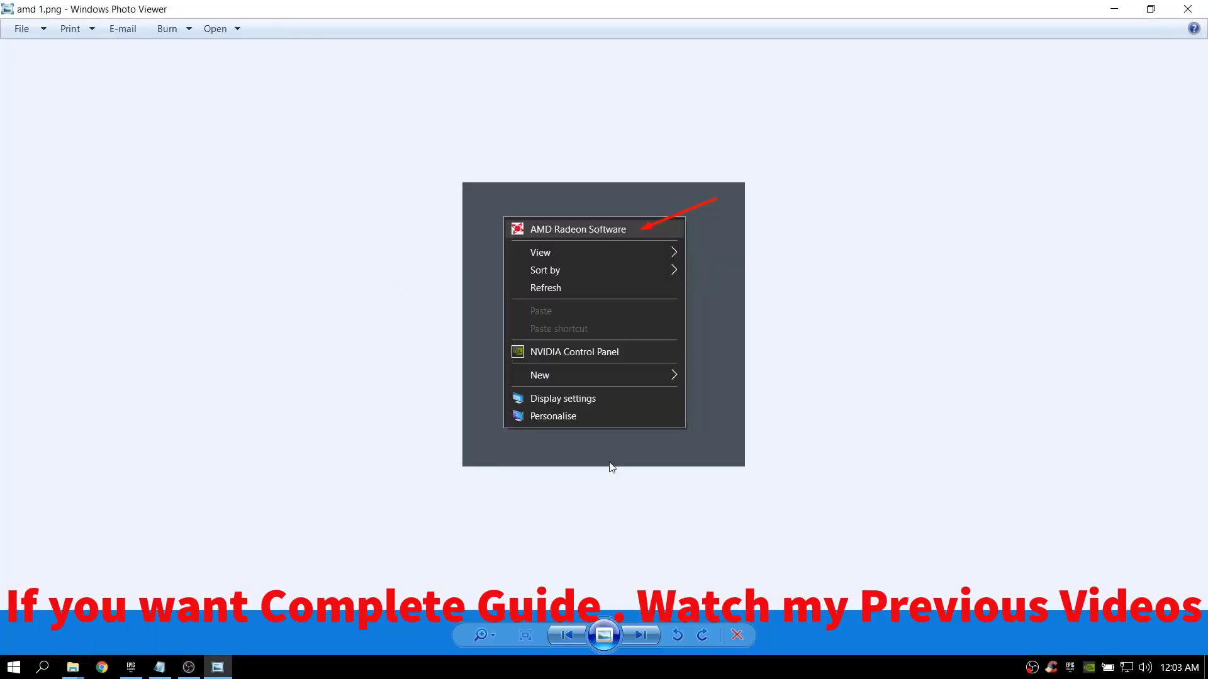
{"action": "left_click", "coordinate": [648, 633]}
{"action": "left_click", "coordinate": [648, 633]}
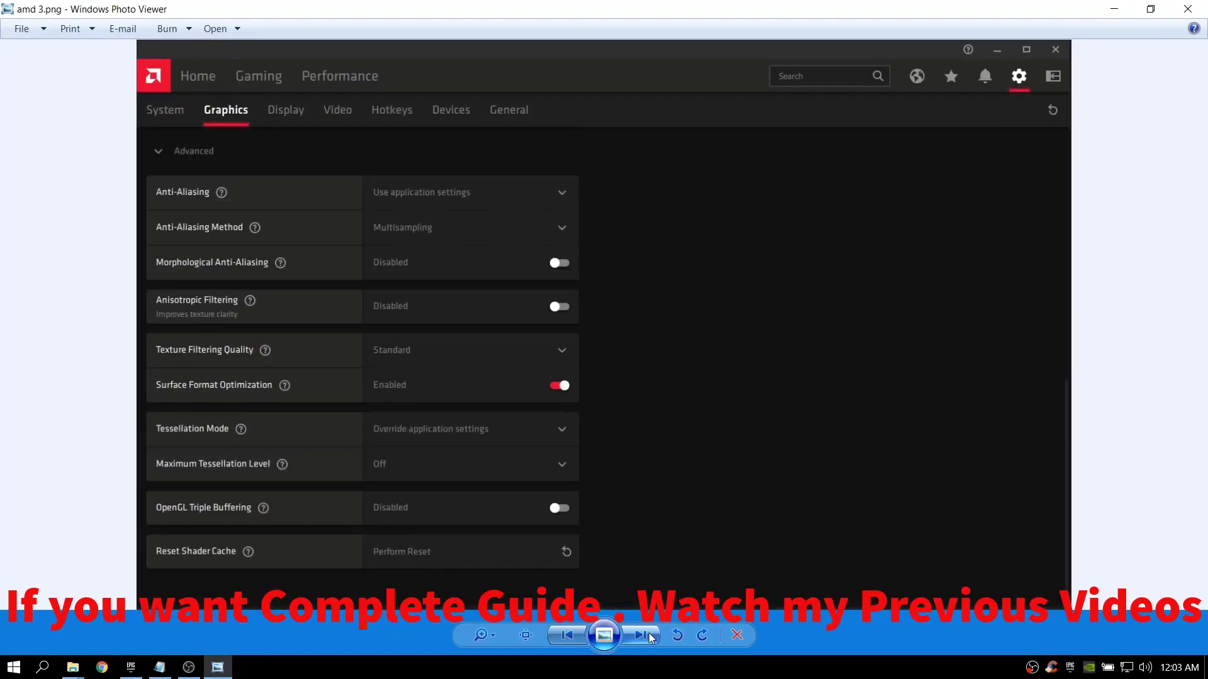
{"action": "left_click", "coordinate": [648, 633]}
{"action": "left_click", "coordinate": [648, 633]}
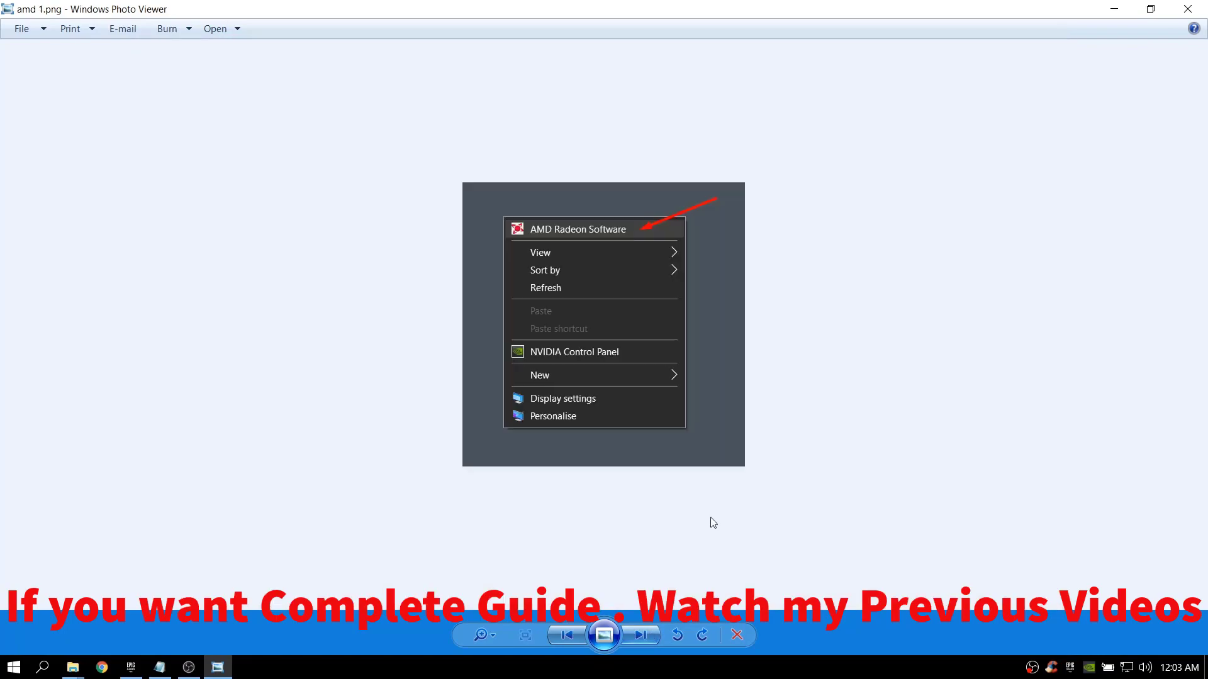
{"action": "left_click", "coordinate": [1188, 9]}
{"action": "left_click", "coordinate": [90, 156]}
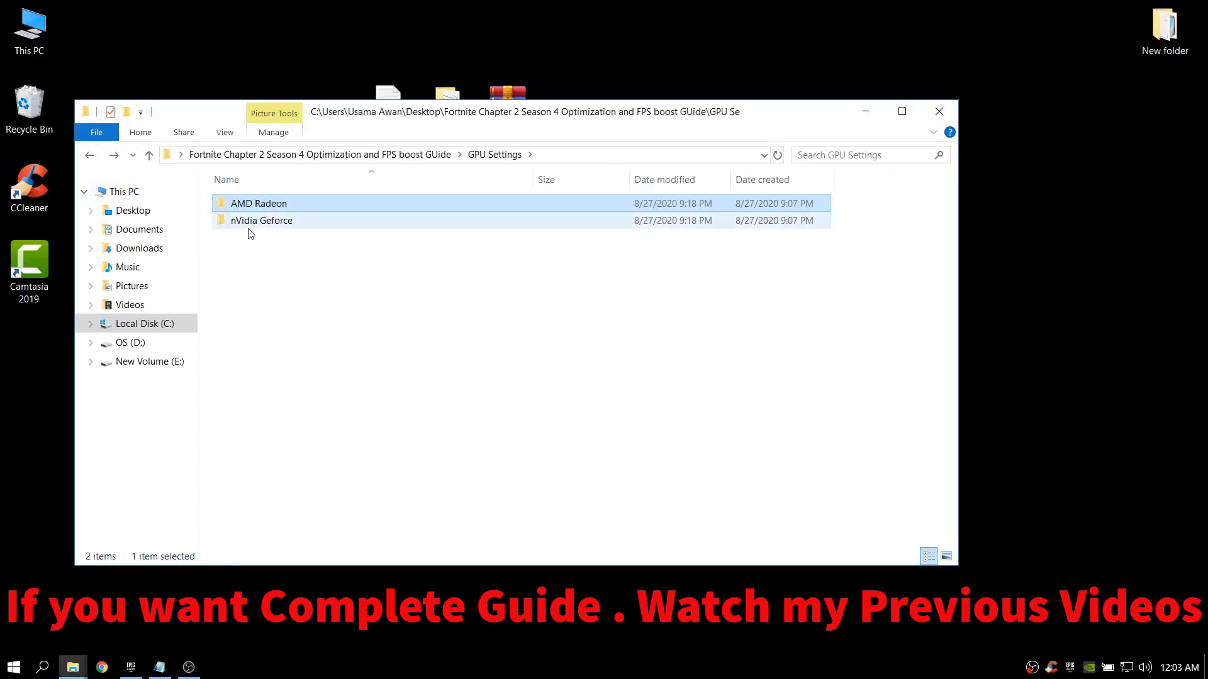
- Look through the reference screenshots in the nVidia Geforce folder up to nvidia 5.png, and close the viewer
{"action": "double_click", "coordinate": [248, 221]}
{"action": "double_click", "coordinate": [248, 221]}
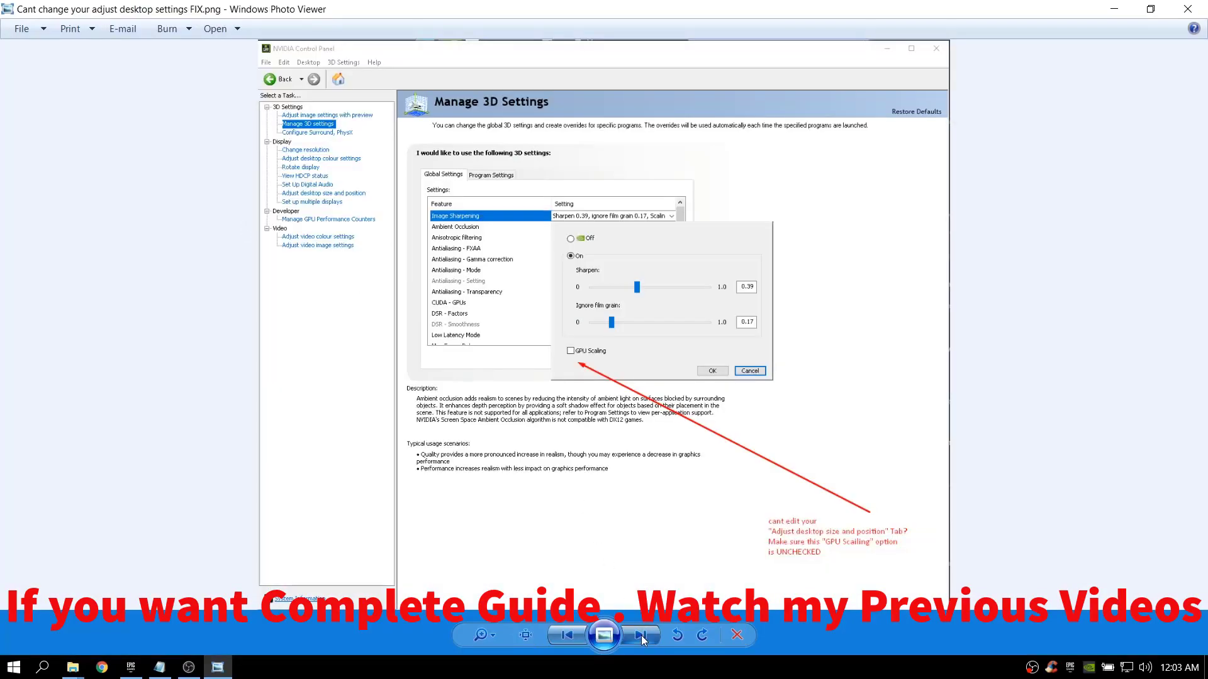
{"action": "left_click", "coordinate": [641, 636]}
{"action": "left_click", "coordinate": [640, 635]}
{"action": "left_click", "coordinate": [640, 635]}
{"action": "left_click", "coordinate": [641, 635]}
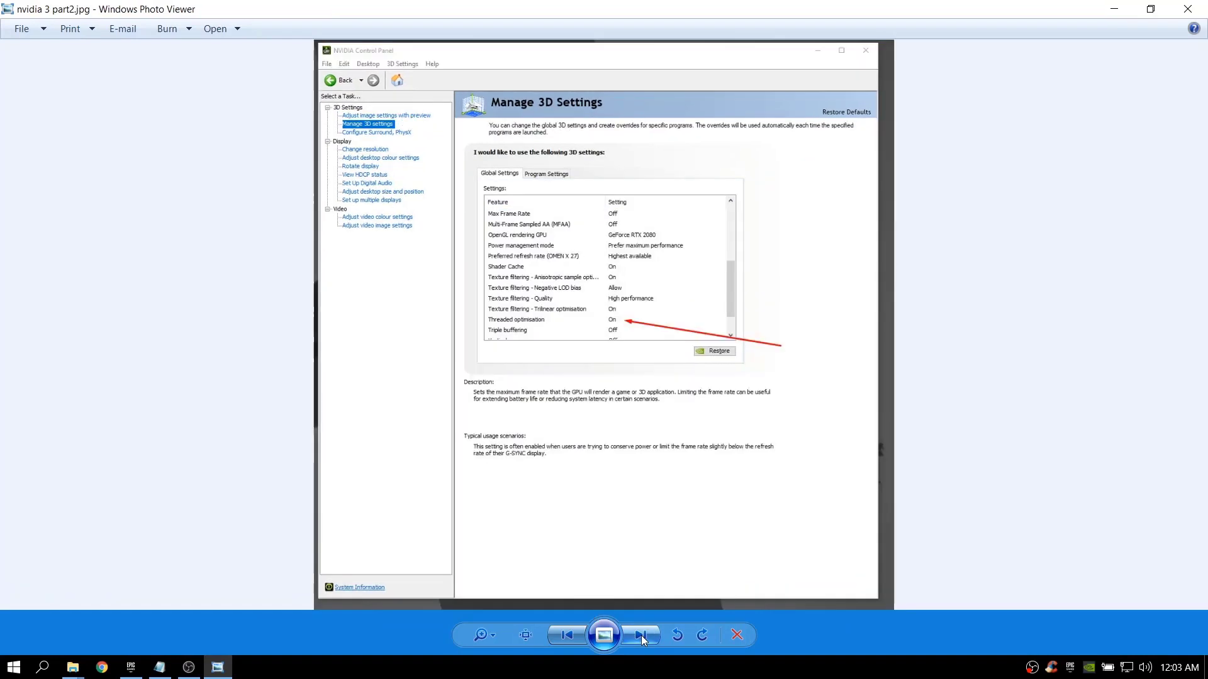
{"action": "left_click", "coordinate": [641, 636]}
{"action": "left_click", "coordinate": [640, 635]}
{"action": "left_click", "coordinate": [641, 636]}
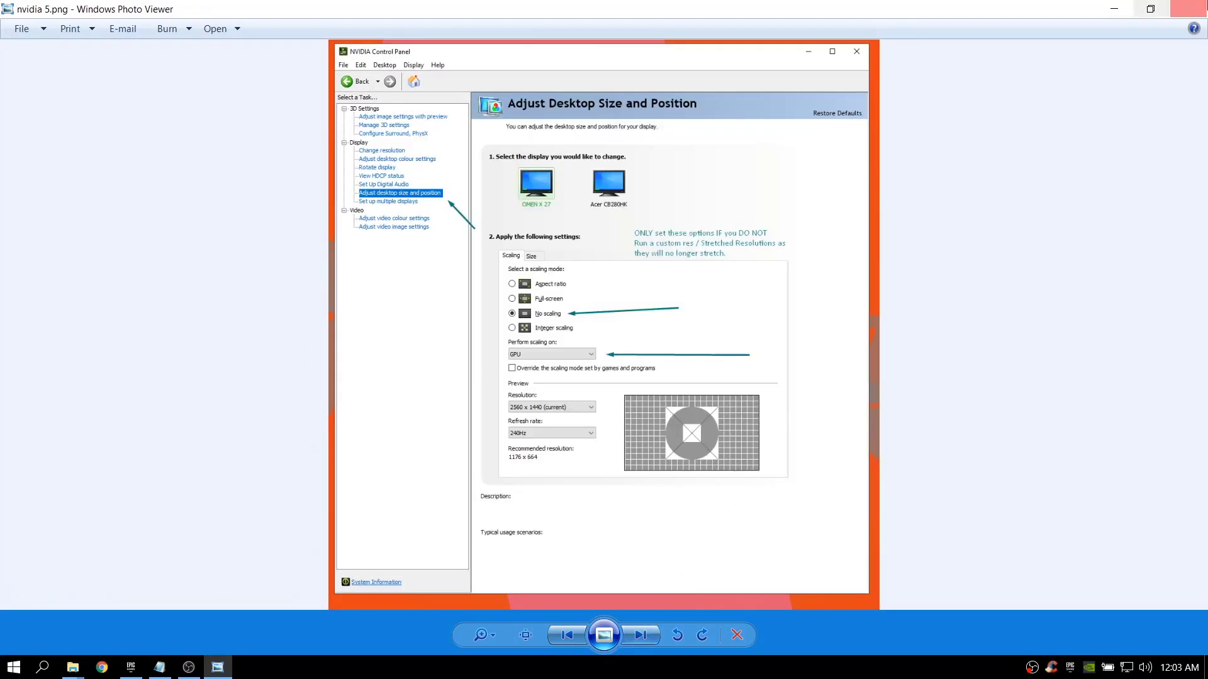
{"action": "left_click", "coordinate": [1188, 8]}
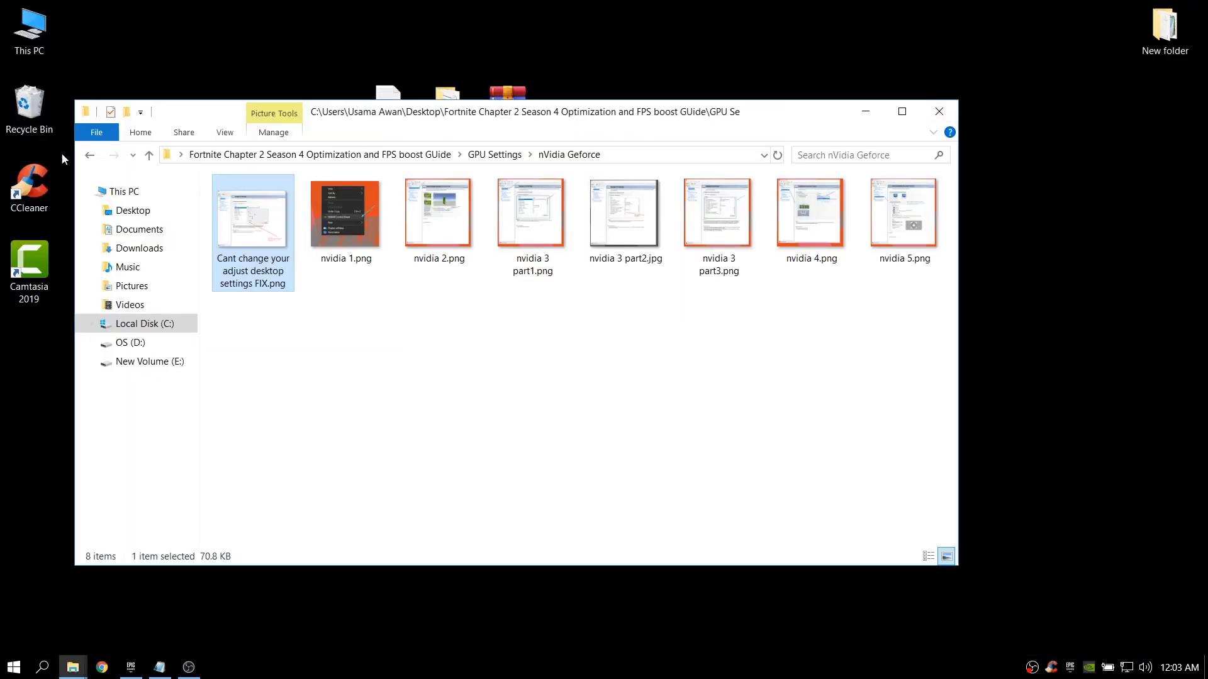
- Return to the main guide folder and close its File Explorer window
{"action": "left_click", "coordinate": [87, 159]}
{"action": "left_click", "coordinate": [88, 160]}
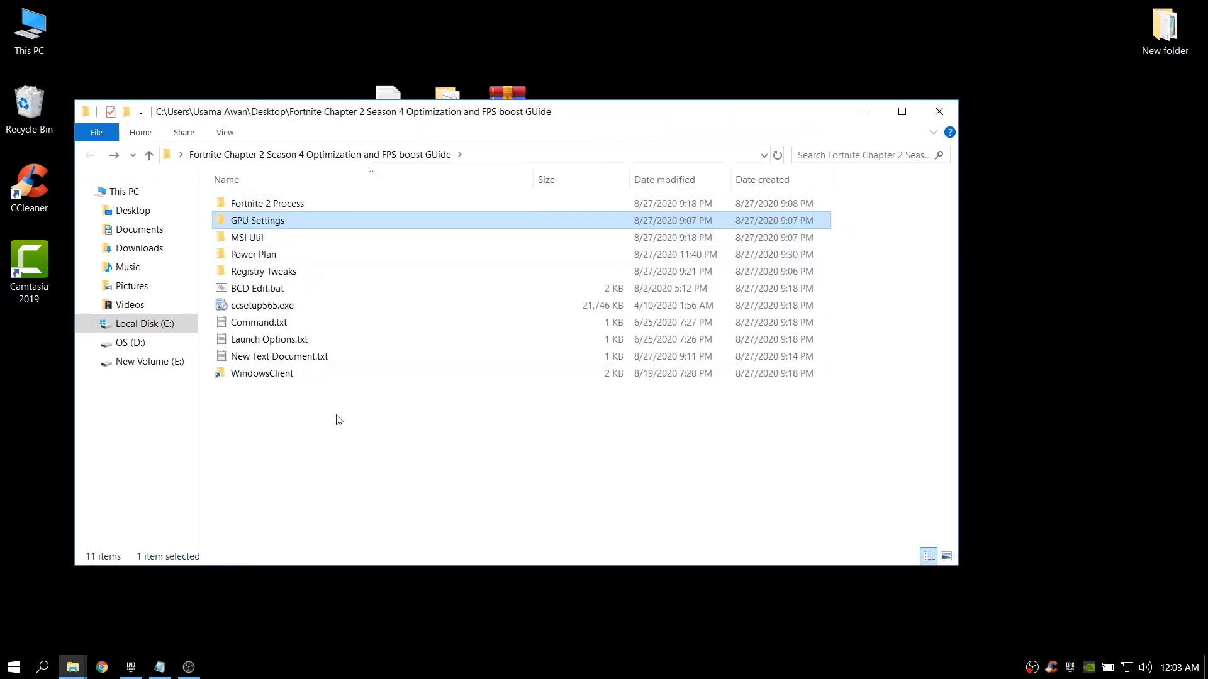
{"action": "left_click", "coordinate": [951, 113]}
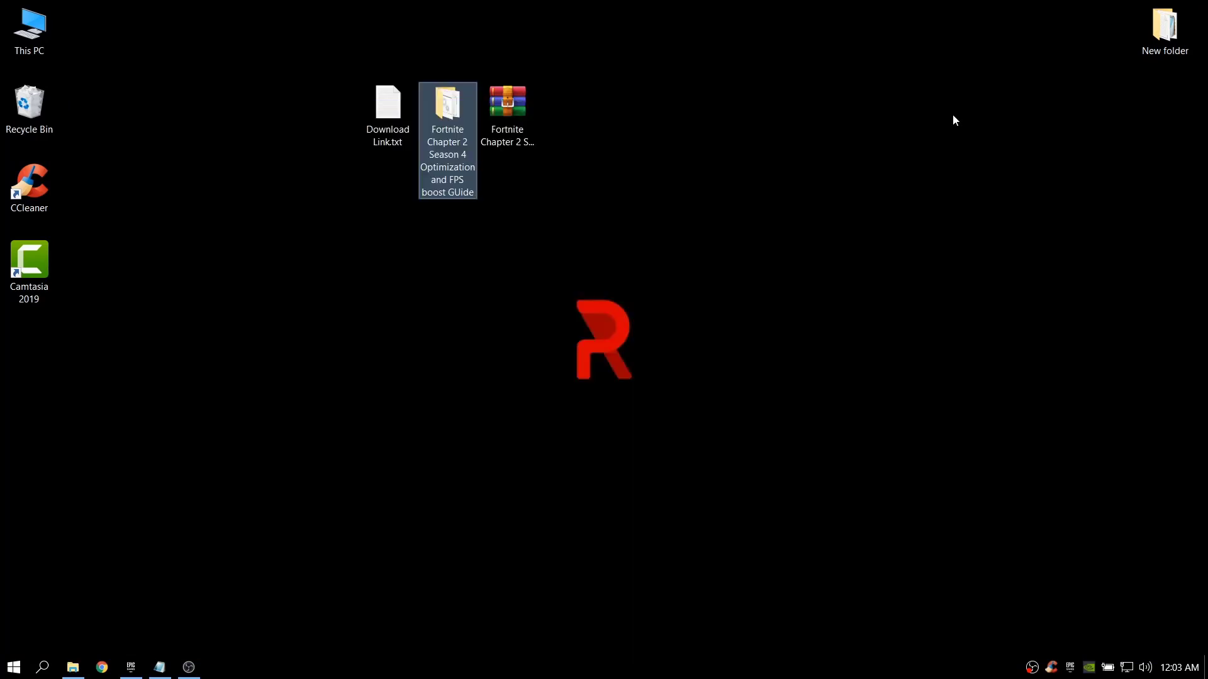